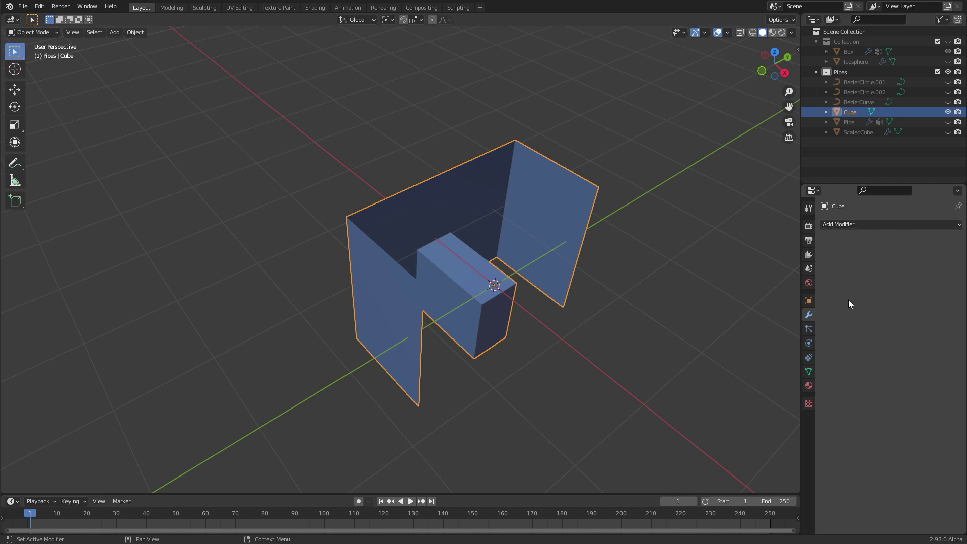
Step: Add a Solidify modifier to the cube mesh in Complex mode, with the thickness mode on Constraints
{"action": "left_click", "coordinate": [844, 225]}
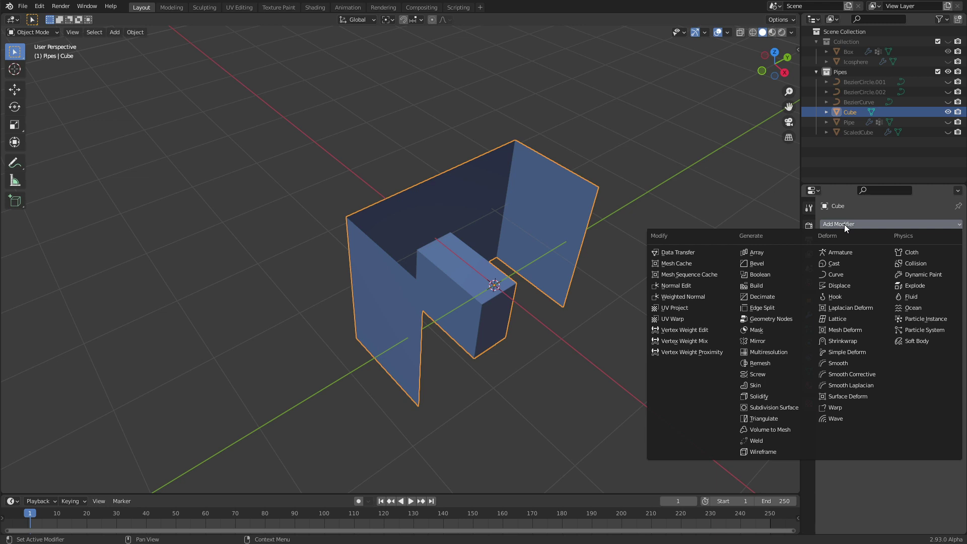
{"action": "left_click", "coordinate": [778, 398]}
{"action": "left_click", "coordinate": [897, 257]}
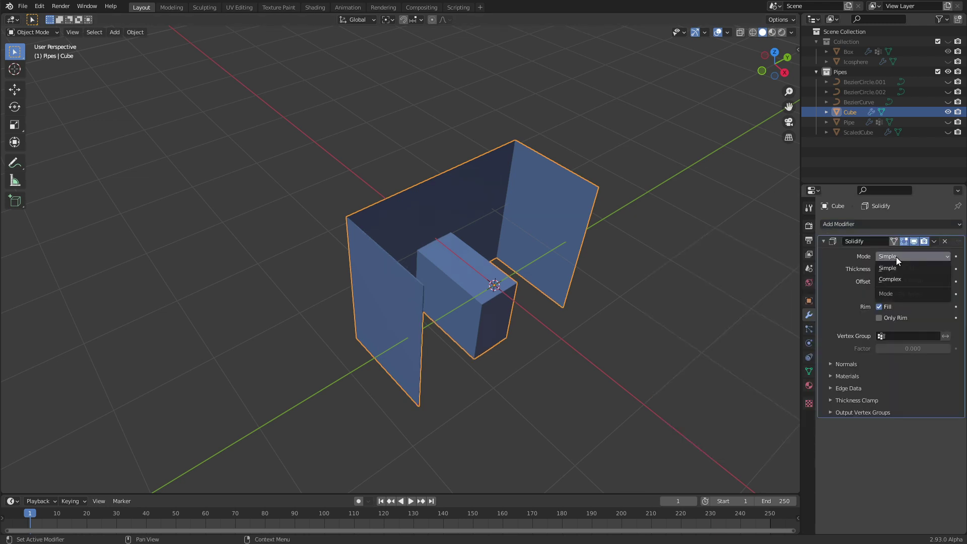
{"action": "left_click", "coordinate": [897, 282]}
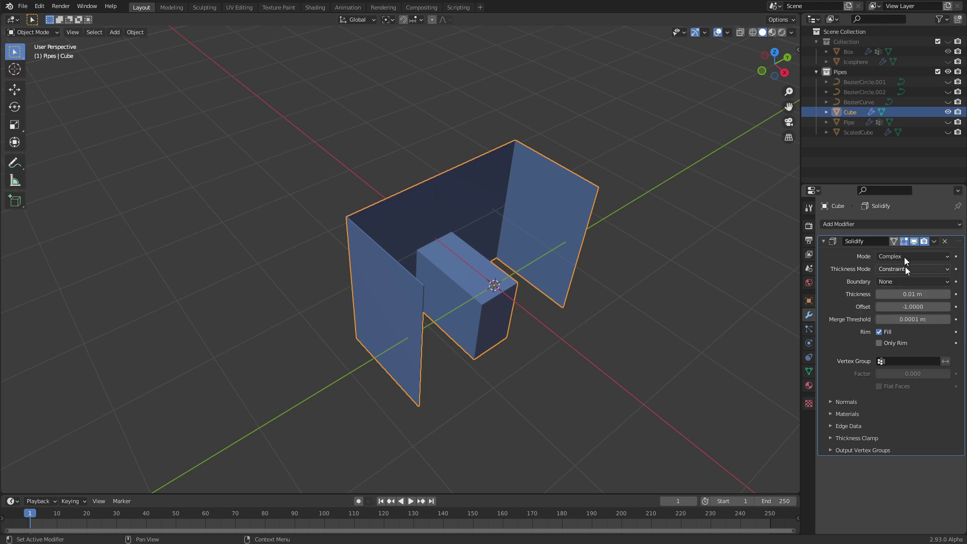
{"action": "left_click", "coordinate": [905, 267]}
{"action": "left_click", "coordinate": [900, 272]}
{"action": "middle_click_drag", "start_coordinate": [447, 281], "coordinate": [434, 301]}
{"action": "middle_click_drag", "start_coordinate": [308, 311], "coordinate": [313, 348]}
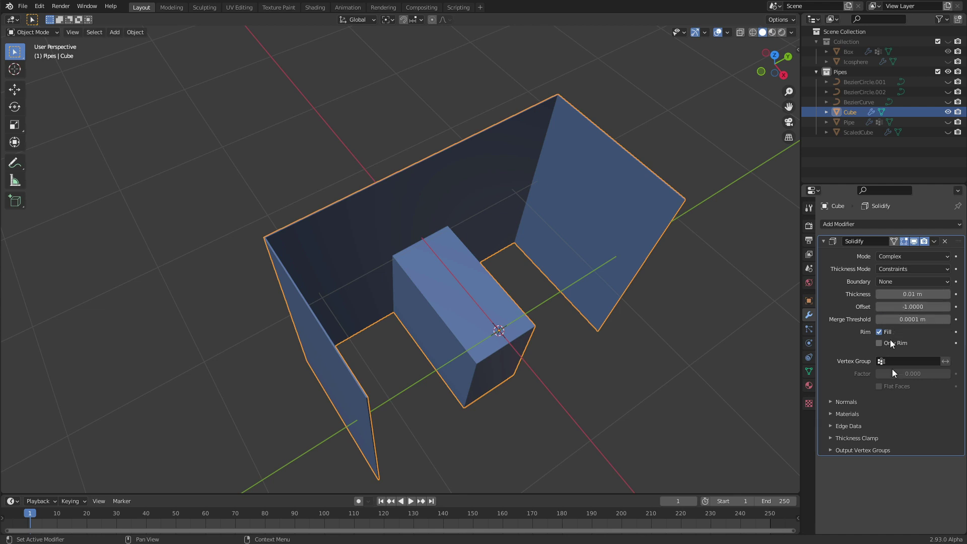
Step: Set the Solidify material offset to 1 and raise the rim's material offset to the yellow material
{"action": "left_click", "coordinate": [925, 415]}
{"action": "left_click", "coordinate": [947, 428]}
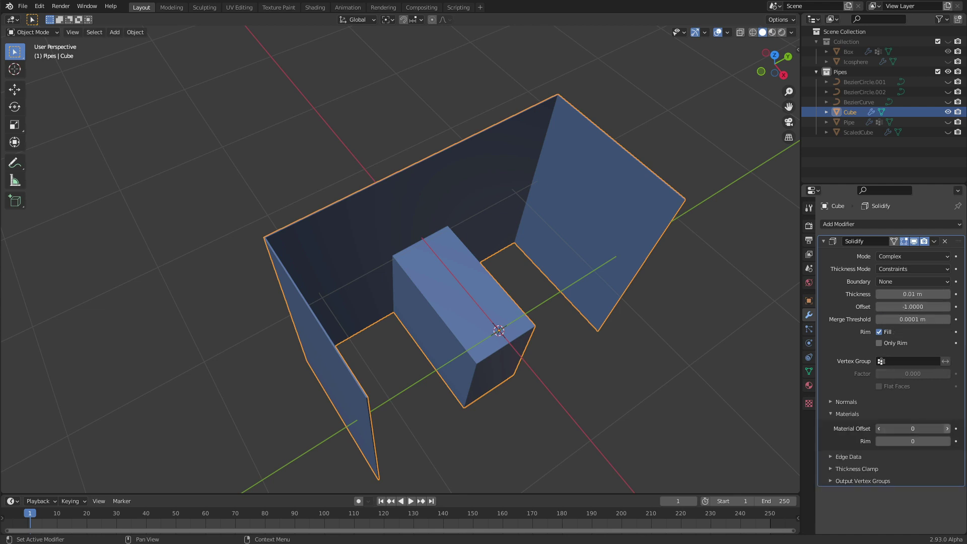
{"action": "left_click", "coordinate": [956, 441]}
{"action": "left_click", "coordinate": [956, 441]}
{"action": "left_click", "coordinate": [947, 442]}
{"action": "left_click", "coordinate": [948, 441]}
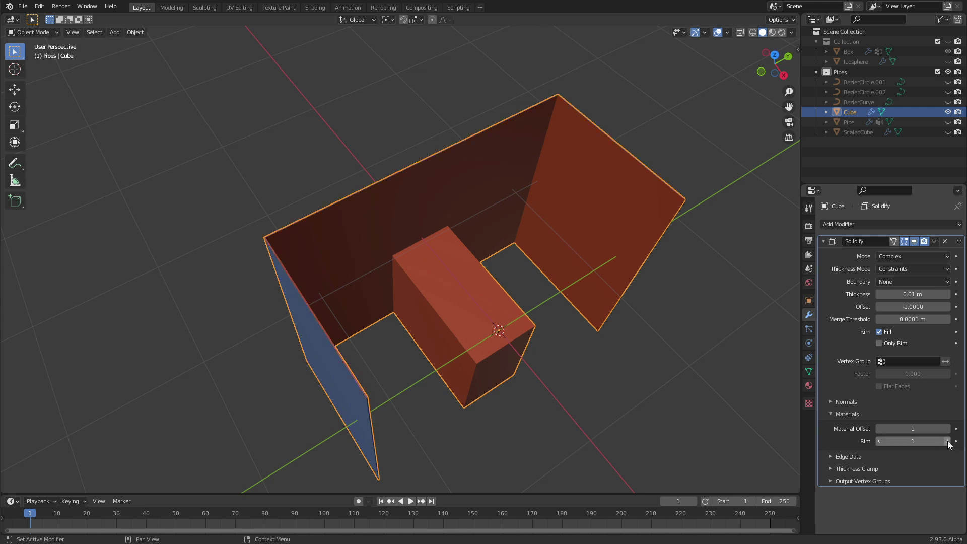
{"action": "left_click", "coordinate": [835, 416]}
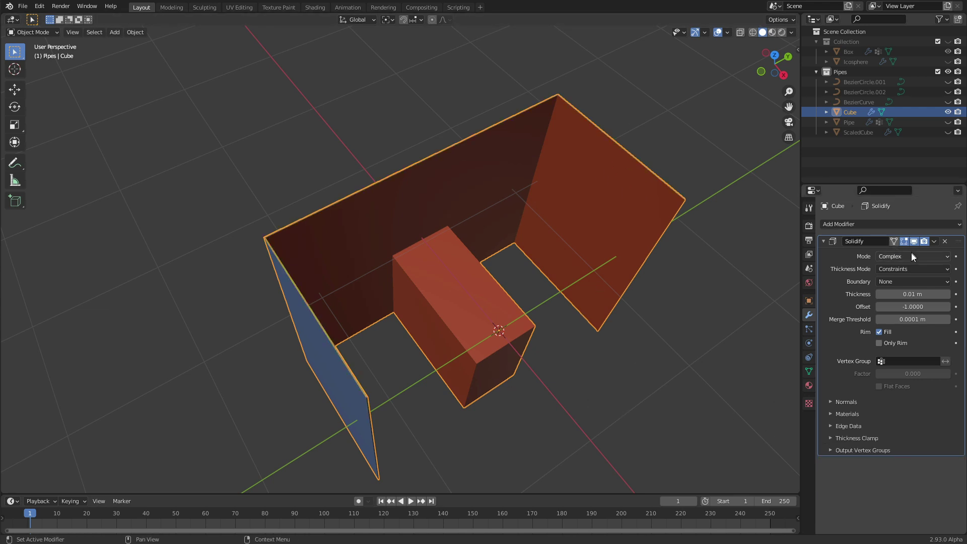
Step: Increase the Solidify thickness to 0.31 m and switch the thickness mode to Fixed
{"action": "left_click_drag", "start_coordinate": [896, 294], "coordinate": [930, 293]}
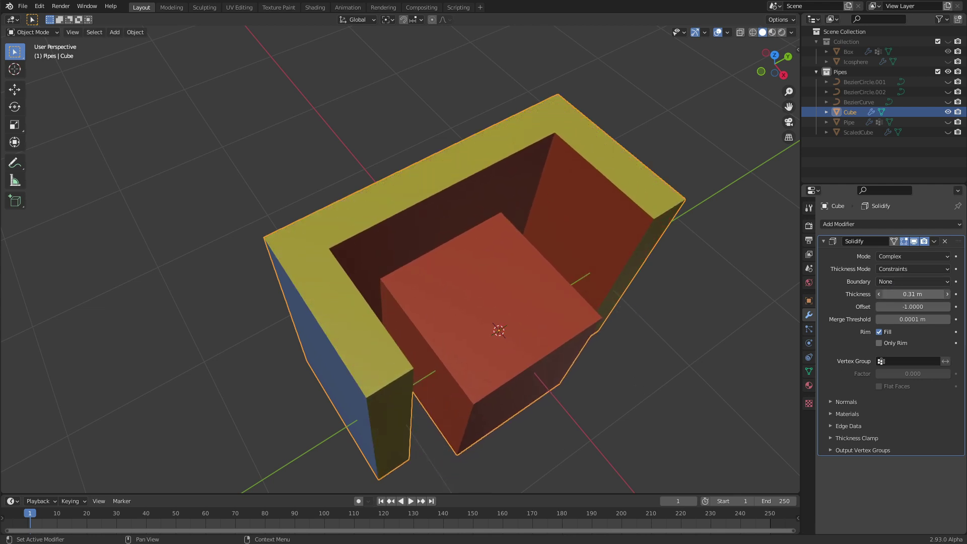
{"action": "left_click", "coordinate": [914, 270]}
{"action": "left_click", "coordinate": [906, 271]}
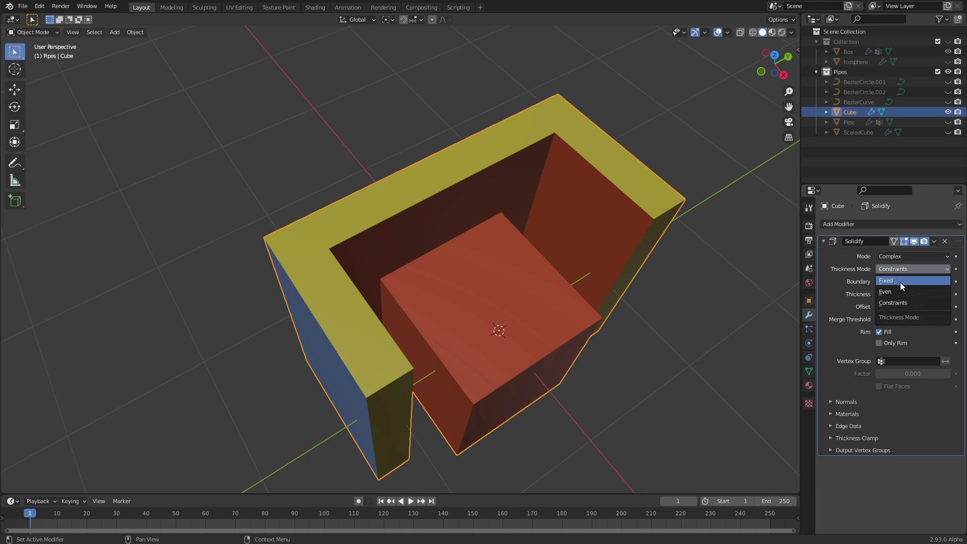
{"action": "left_click", "coordinate": [900, 282]}
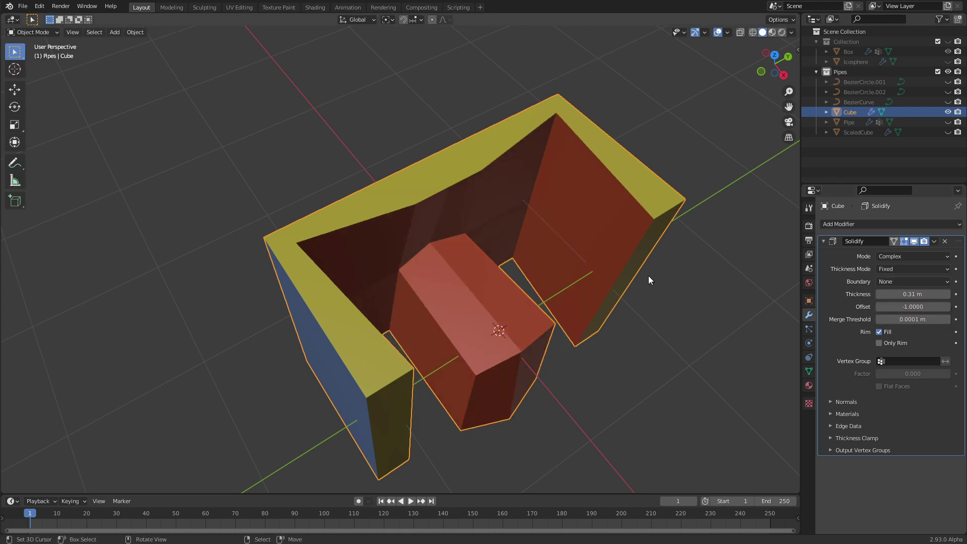
{"action": "mouse_move", "coordinate": [604, 315]}
{"action": "middle_mouse_down"}
{"action": "mouse_move", "coordinate": [592, 266]}
{"action": "mouse_move", "coordinate": [563, 252]}
{"action": "mouse_move", "coordinate": [588, 271]}
{"action": "mouse_move", "coordinate": [598, 314]}
{"action": "middle_mouse_up"}
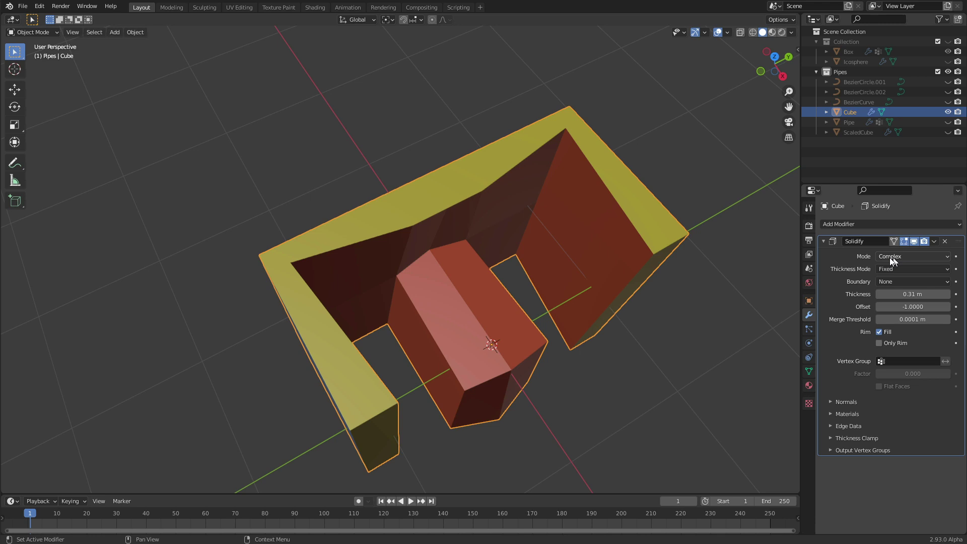
Step: Enter Edit Mode and examine the Fixed-mode wall thickness from above, at the lower inner corner and open end
{"action": "key", "text": "Tab"}
{"action": "key", "text": "KP_7"}
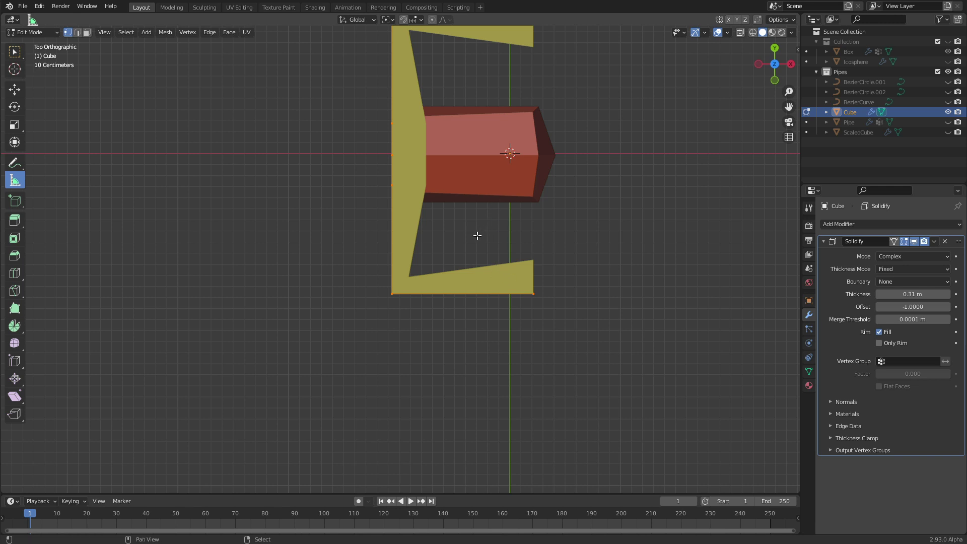
{"action": "middle_click_drag", "start_coordinate": [475, 224], "coordinate": [473, 301], "text": "shift"}
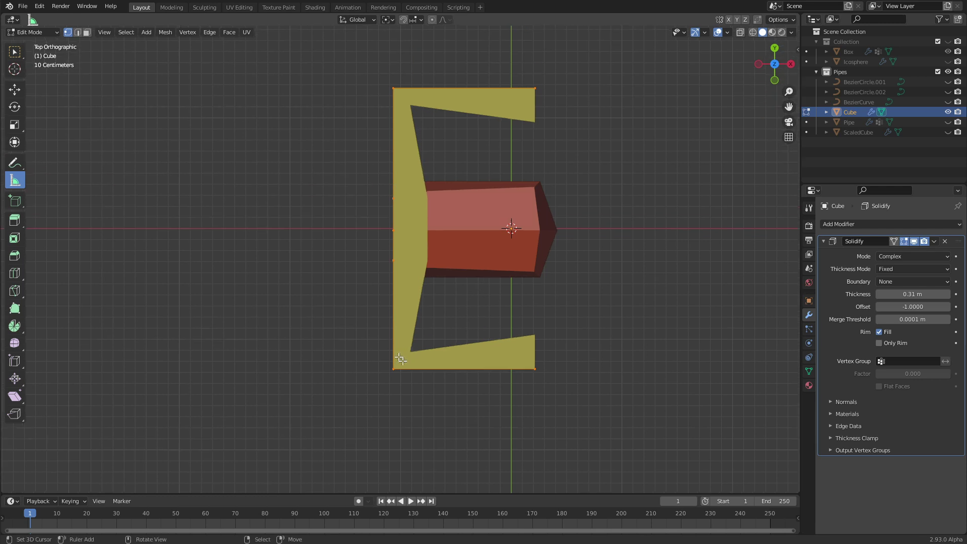
{"action": "middle_click_drag", "start_coordinate": [516, 400], "coordinate": [426, 289]}
{"action": "middle_click_drag", "start_coordinate": [524, 349], "coordinate": [498, 315], "text": "shift"}
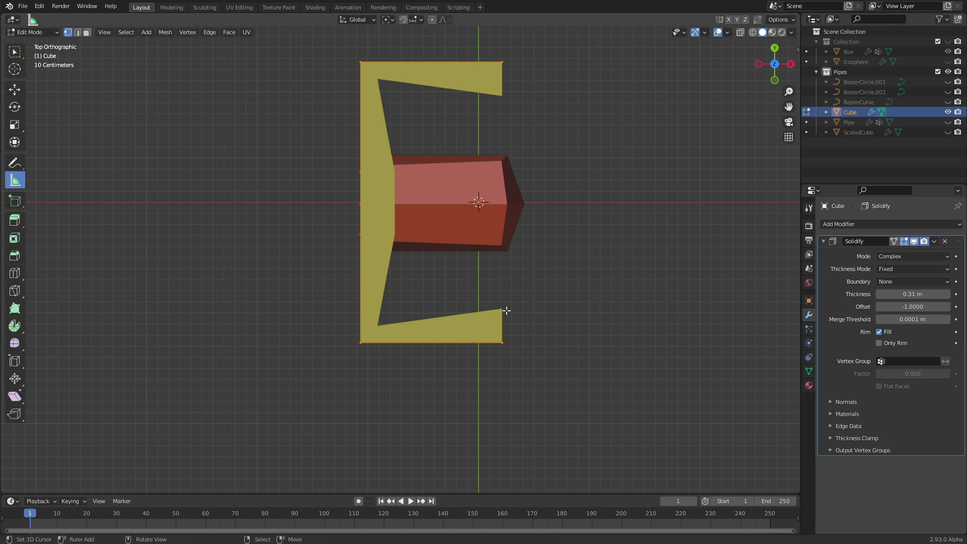
{"action": "left_click", "coordinate": [374, 327]}
{"action": "left_click", "coordinate": [504, 307]}
Step: Set the thickness mode to Even and annotate the wall thickness at the upper arm's open end and corner
{"action": "left_click", "coordinate": [887, 269]}
{"action": "left_click", "coordinate": [905, 292]}
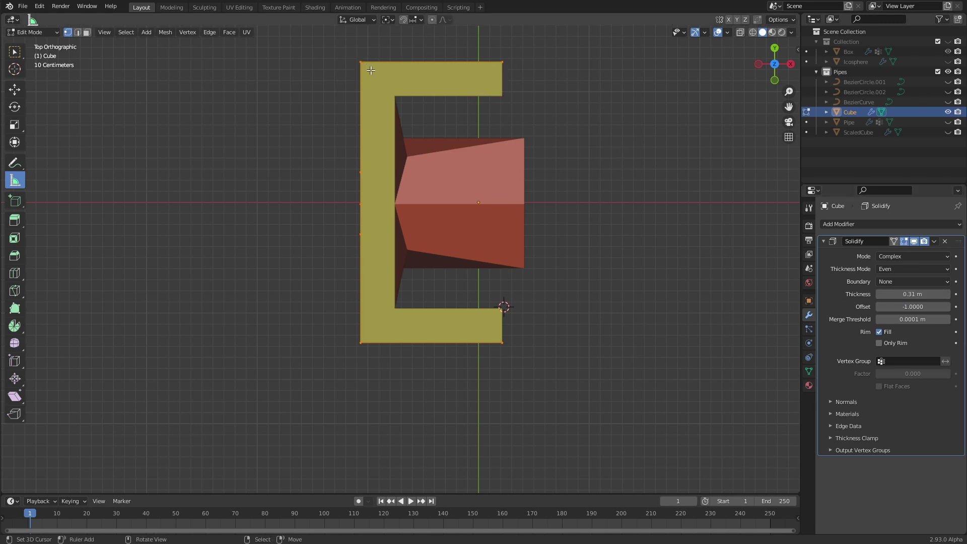
{"action": "left_click_drag", "start_coordinate": [502, 64], "coordinate": [503, 95]}
{"action": "left_click_drag", "start_coordinate": [395, 63], "coordinate": [395, 99]}
{"action": "middle_click_drag", "start_coordinate": [460, 266], "coordinate": [408, 215]}
Step: Set the thickness mode to Constraints, check the shape from above, and return to Object Mode
{"action": "left_click", "coordinate": [891, 269]}
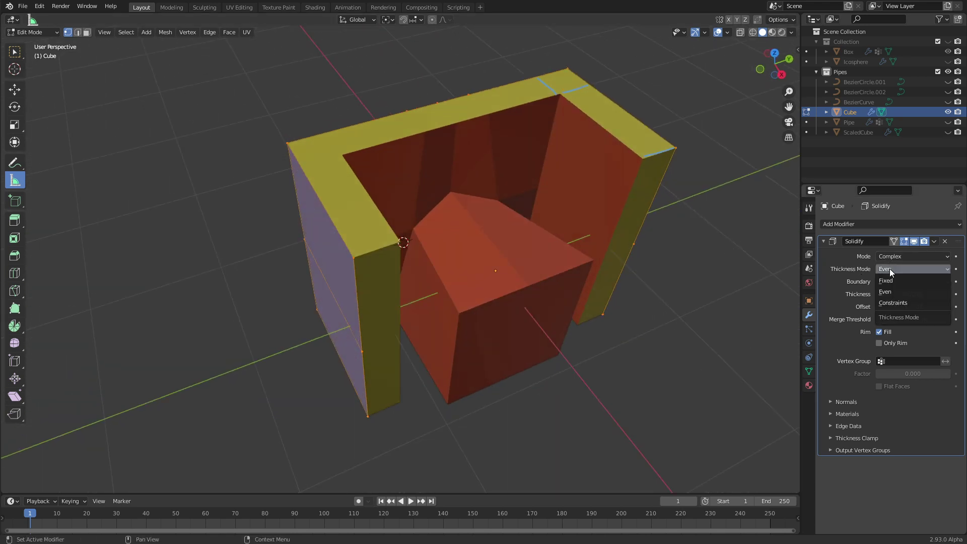
{"action": "left_click", "coordinate": [903, 303]}
{"action": "middle_click_drag", "start_coordinate": [557, 294], "coordinate": [507, 343]}
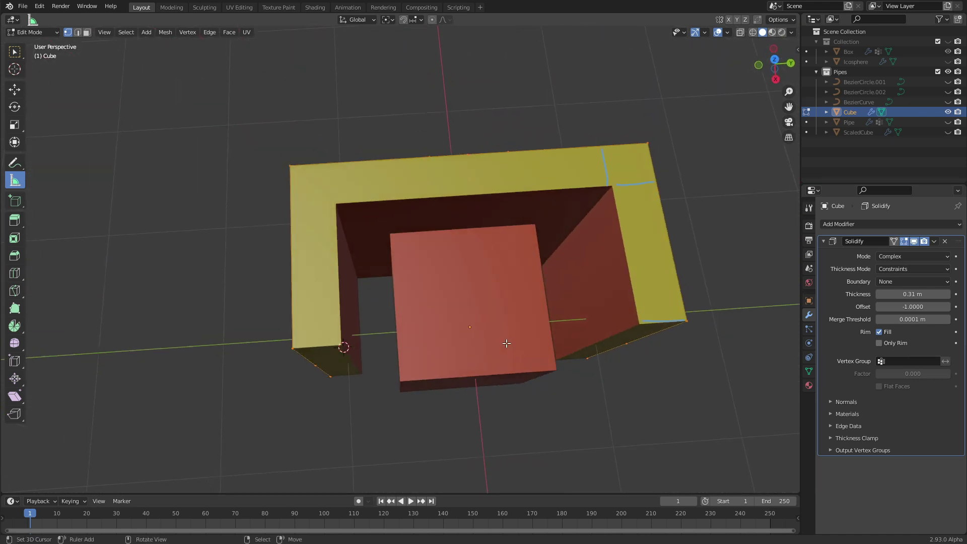
{"action": "key", "text": "KP_7"}
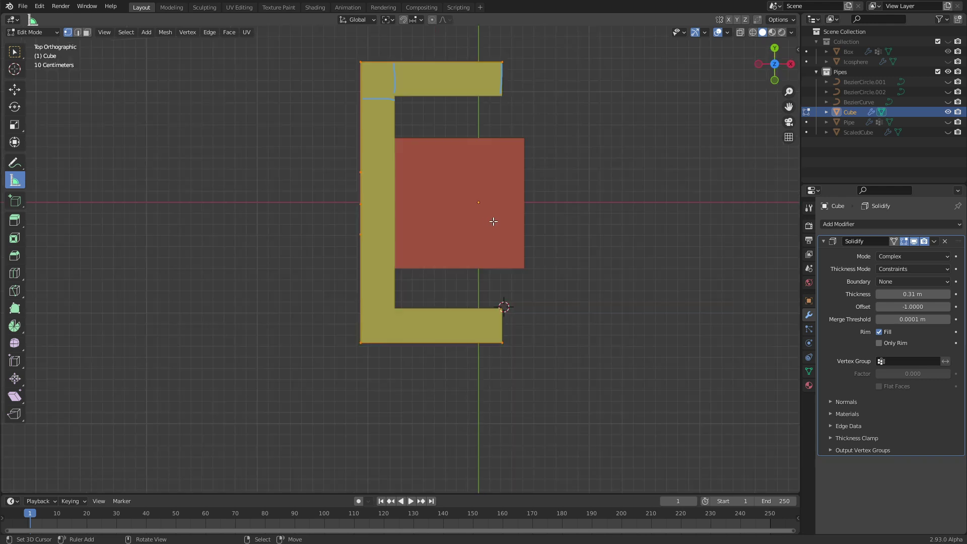
{"action": "key", "text": "Tab"}
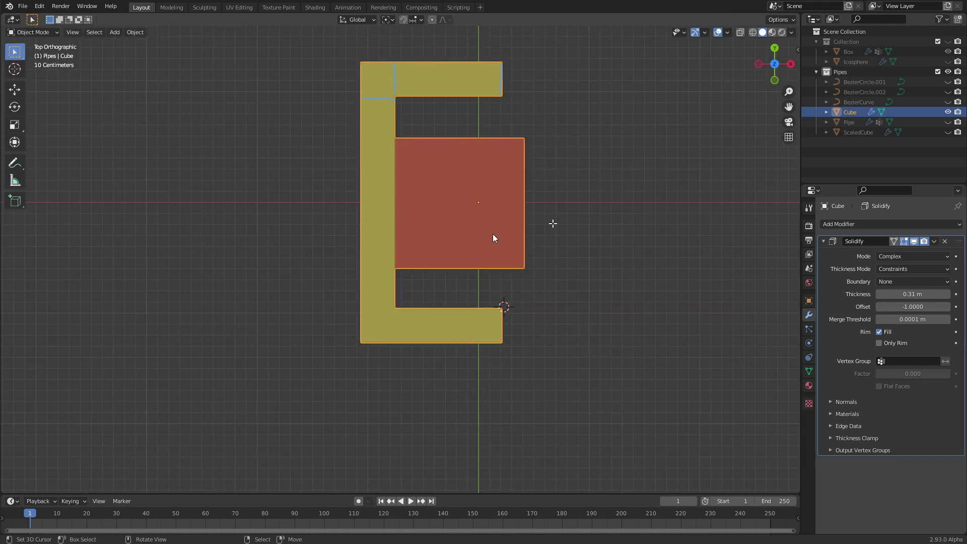
Step: Hide the cube, show the trapezoid object in the Pipes collection, and inspect its solidified walls
{"action": "key", "text": "h"}
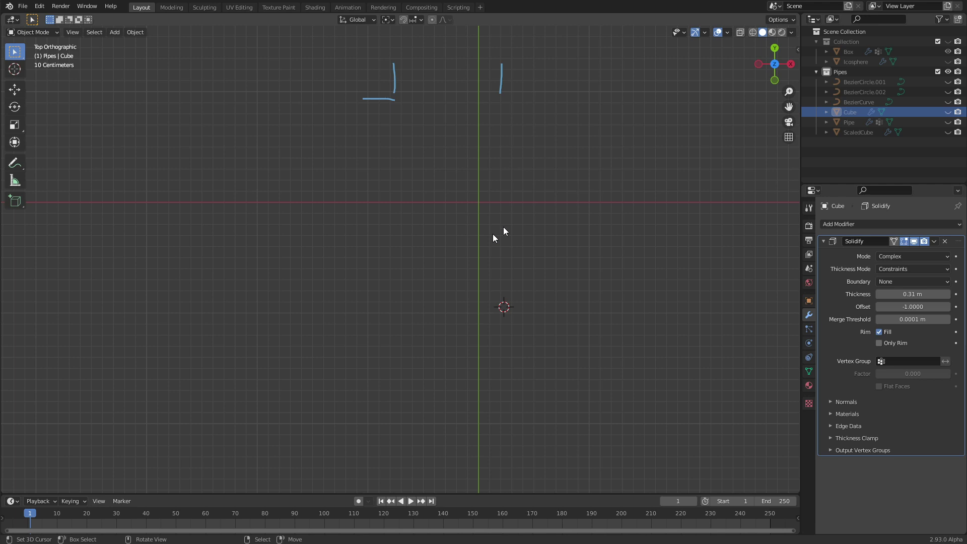
{"action": "left_click", "coordinate": [948, 132]}
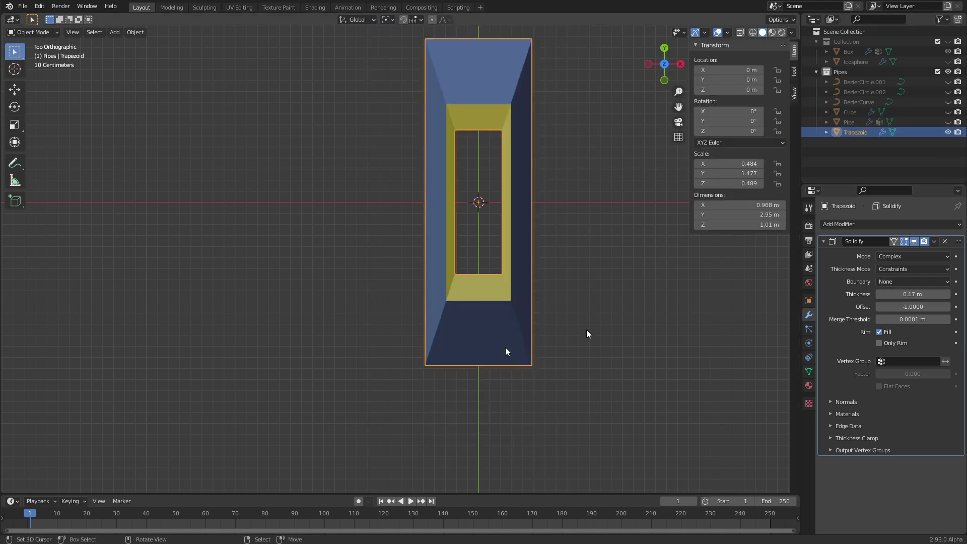
{"action": "middle_click_drag", "start_coordinate": [587, 331], "coordinate": [556, 291]}
{"action": "scroll", "coordinate": [557, 291], "scroll_direction": "up", "scroll_amount": 1}
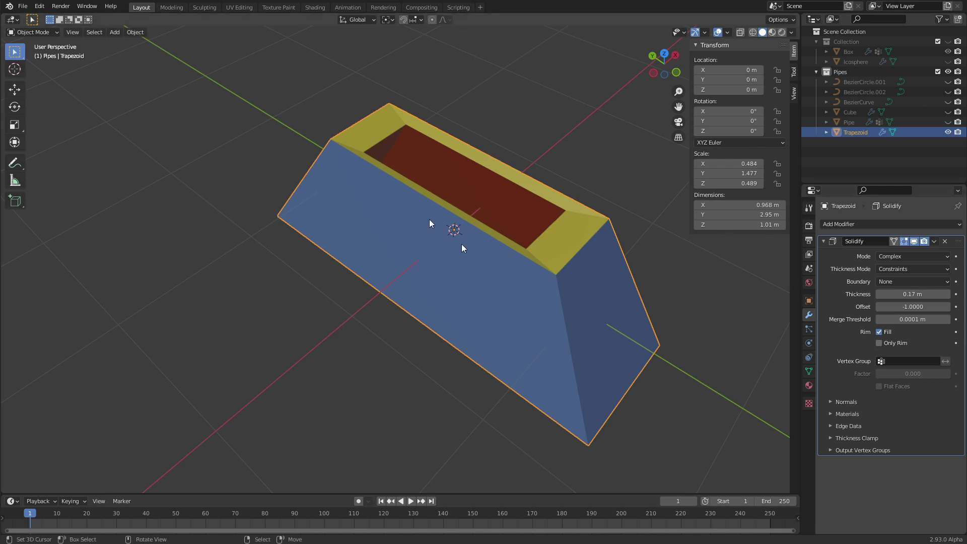
{"action": "middle_click_drag", "start_coordinate": [562, 321], "coordinate": [521, 362]}
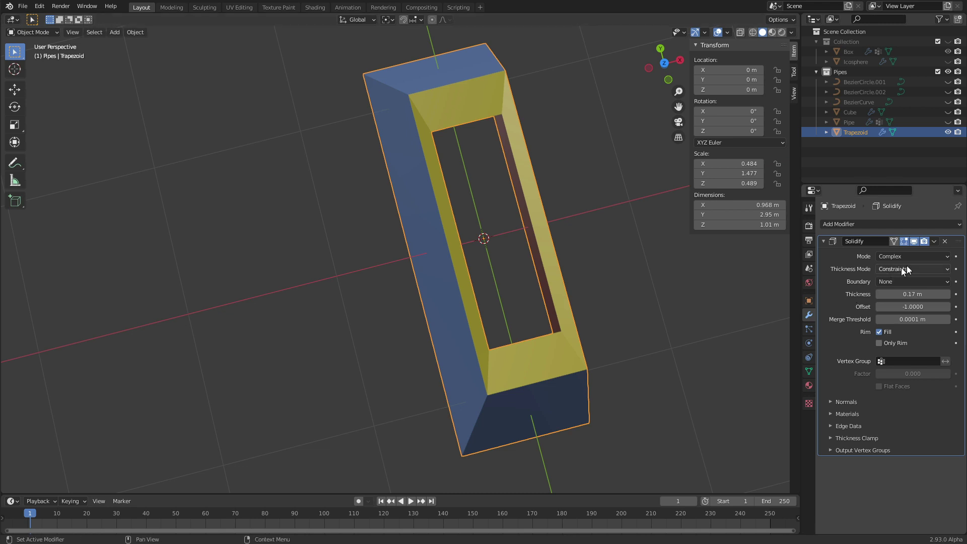
Step: Increase the trapezoid's Solidify thickness to 0.39 m and compare its wall thicknesses from above
{"action": "left_click_drag", "start_coordinate": [913, 295], "coordinate": [943, 295]}
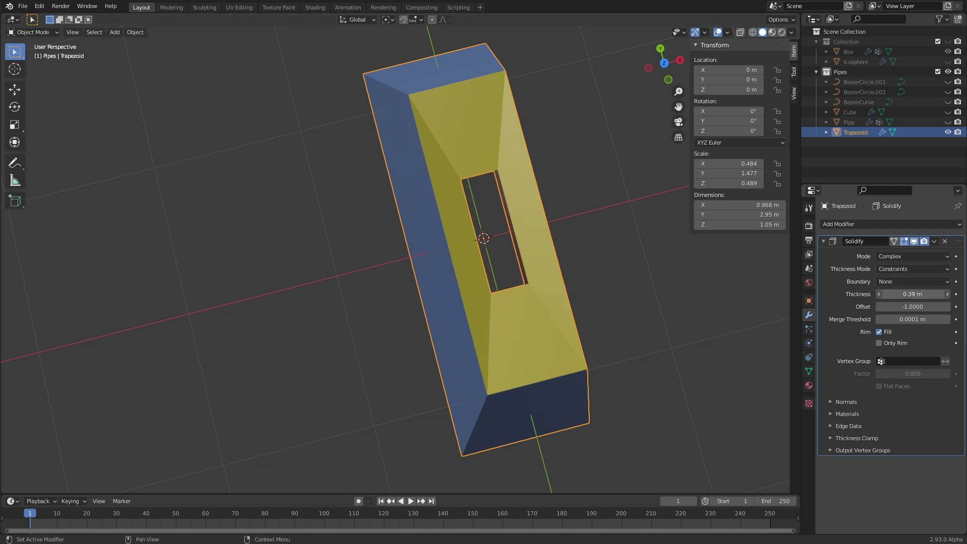
{"action": "key", "text": "KP_7"}
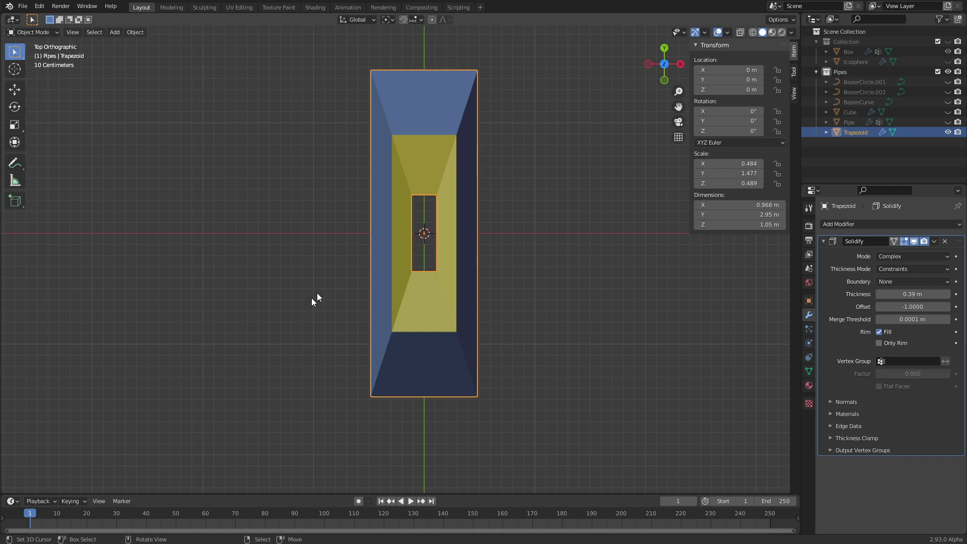
{"action": "middle_click_drag", "start_coordinate": [375, 309], "coordinate": [422, 240]}
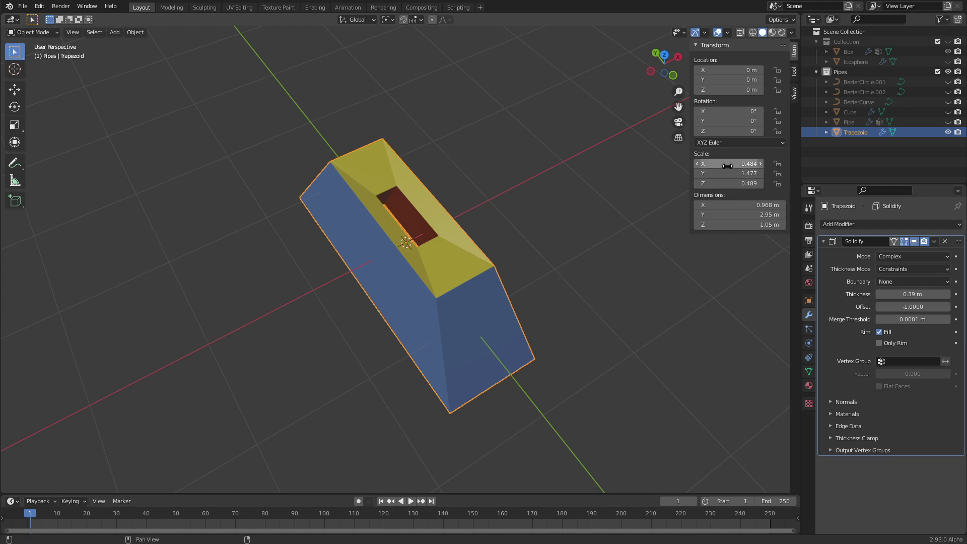
Step: Apply the trapezoid's scale, reduce its Solidify thickness to 0.12 m, and inspect the rim all around
{"action": "key", "text": "ctrl+a"}
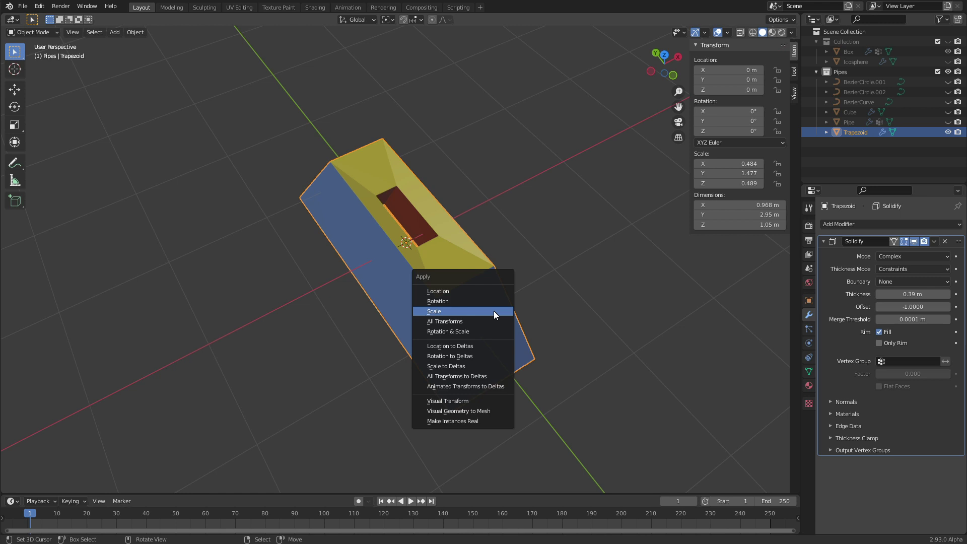
{"action": "left_click", "coordinate": [494, 311]}
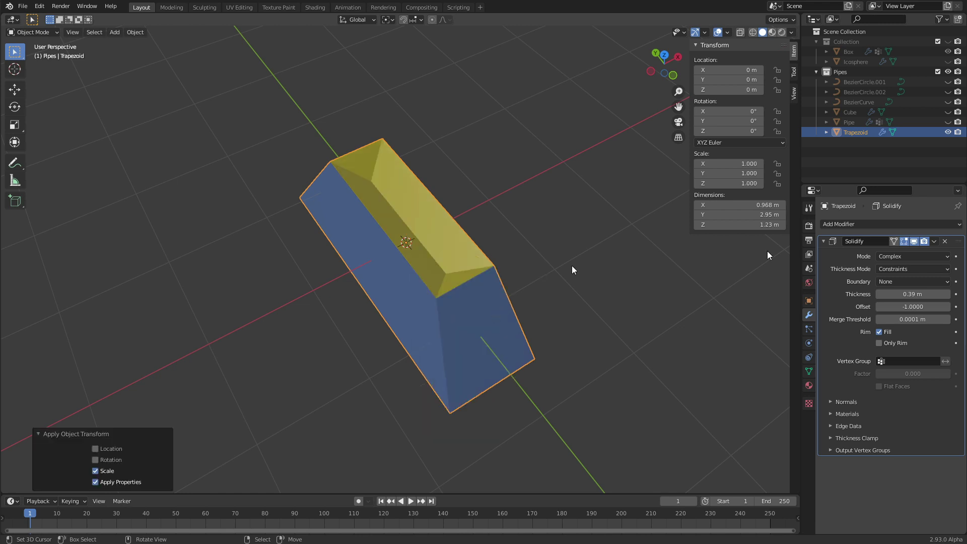
{"action": "left_click_drag", "start_coordinate": [920, 294], "coordinate": [902, 295]}
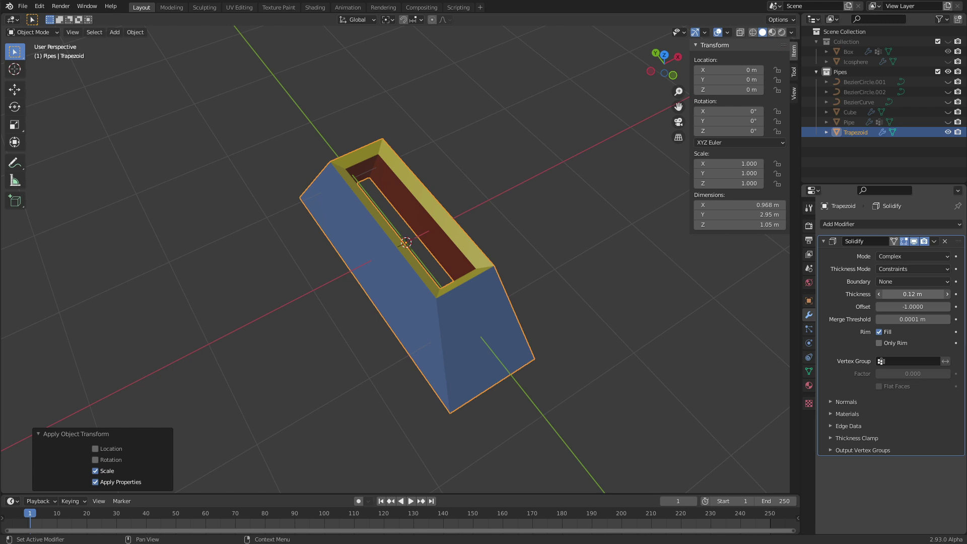
{"action": "middle_click_drag", "start_coordinate": [456, 341], "coordinate": [425, 382]}
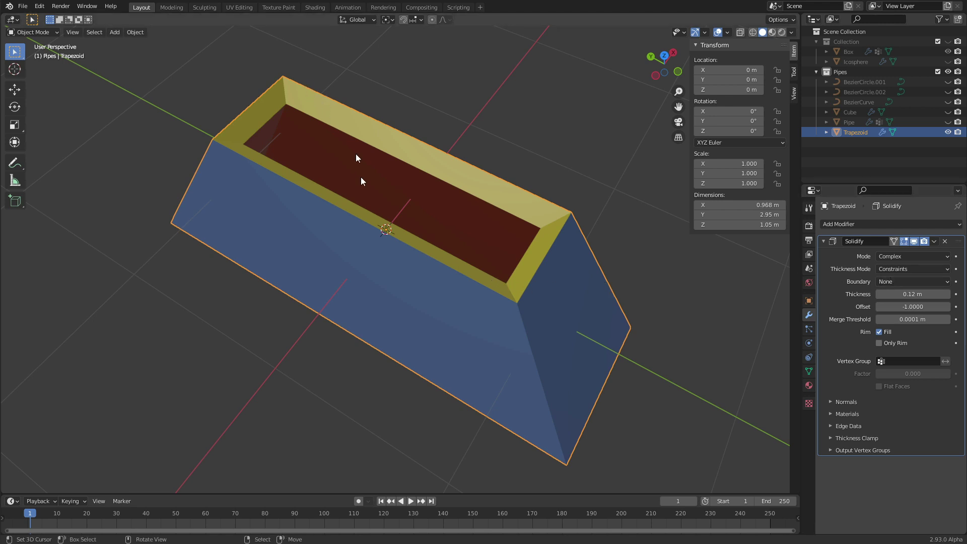
{"action": "middle_click_drag", "start_coordinate": [356, 153], "coordinate": [352, 146]}
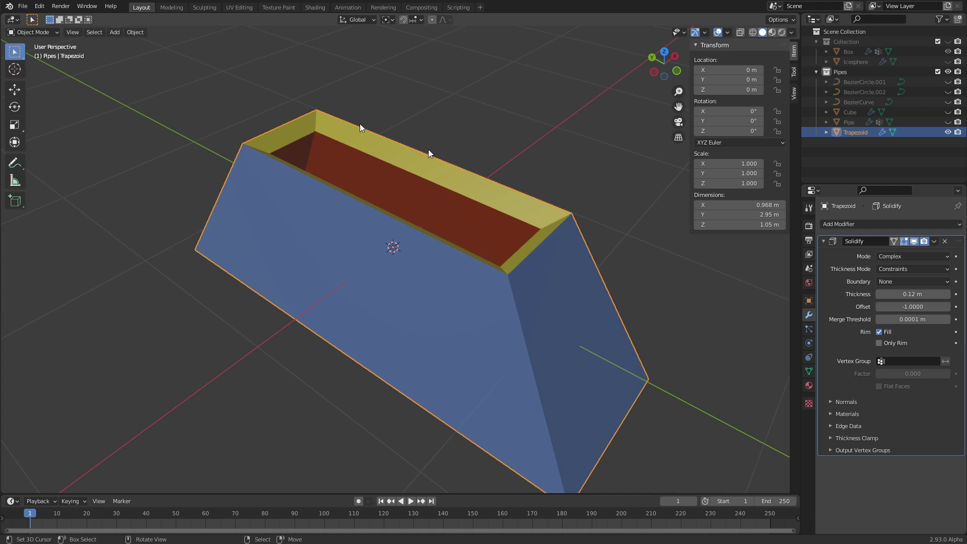
{"action": "middle_click_drag", "start_coordinate": [394, 373], "coordinate": [478, 194]}
Step: Set the trapezoid's Solidify boundary shape to Round and inspect the rim up close
{"action": "left_click", "coordinate": [900, 282]}
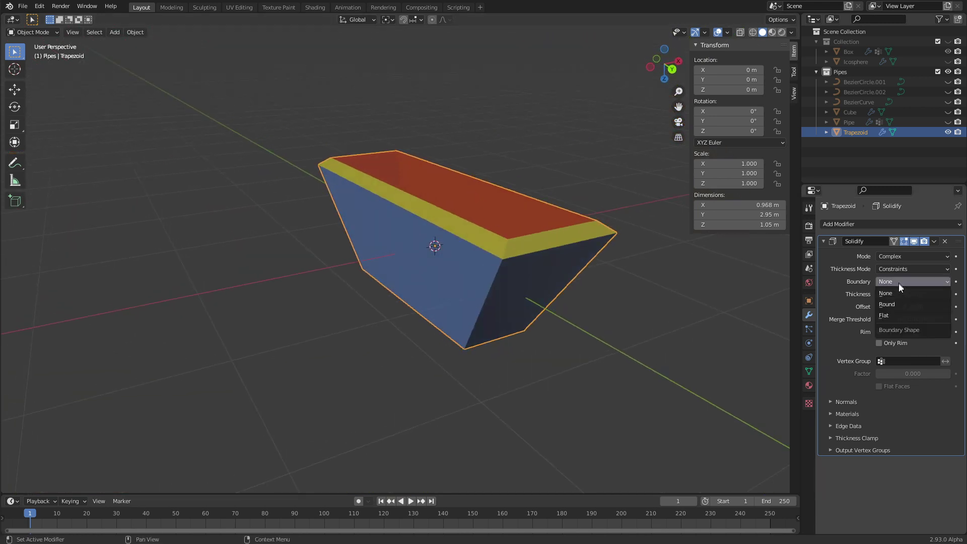
{"action": "left_click", "coordinate": [899, 305]}
{"action": "middle_click_drag", "start_coordinate": [563, 320], "coordinate": [581, 291]}
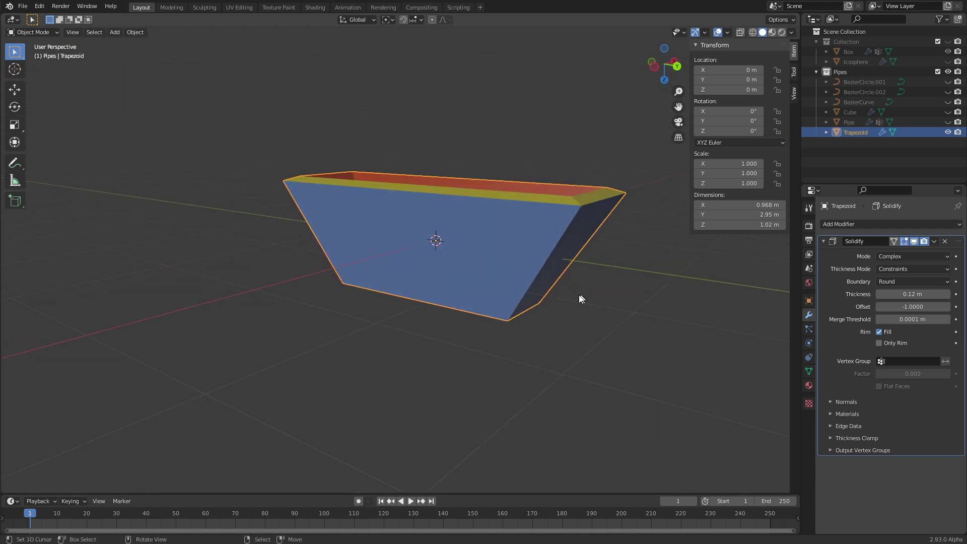
{"action": "middle_click_drag", "start_coordinate": [538, 337], "coordinate": [507, 160]}
{"action": "scroll", "coordinate": [506, 158], "scroll_direction": "up", "scroll_amount": 6}
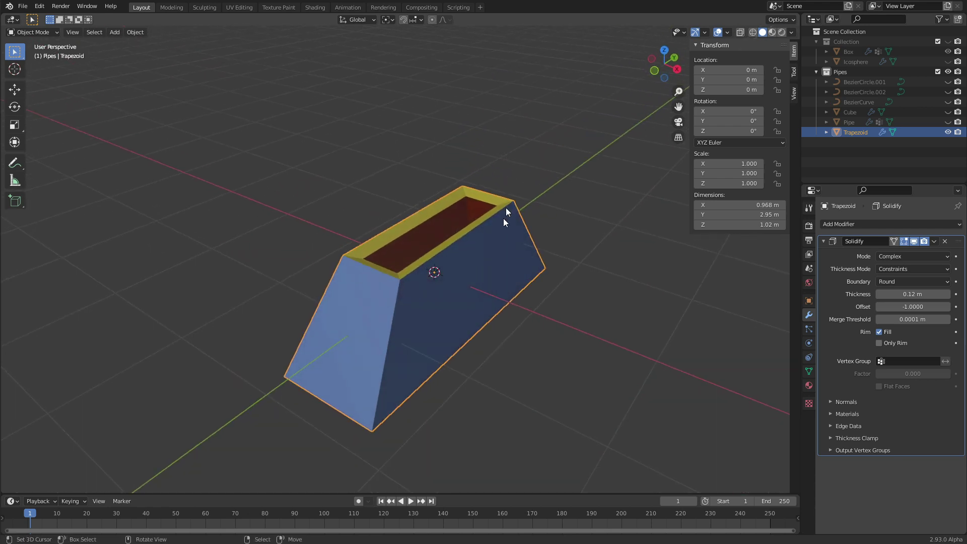
{"action": "middle_click_drag", "start_coordinate": [485, 272], "coordinate": [416, 277]}
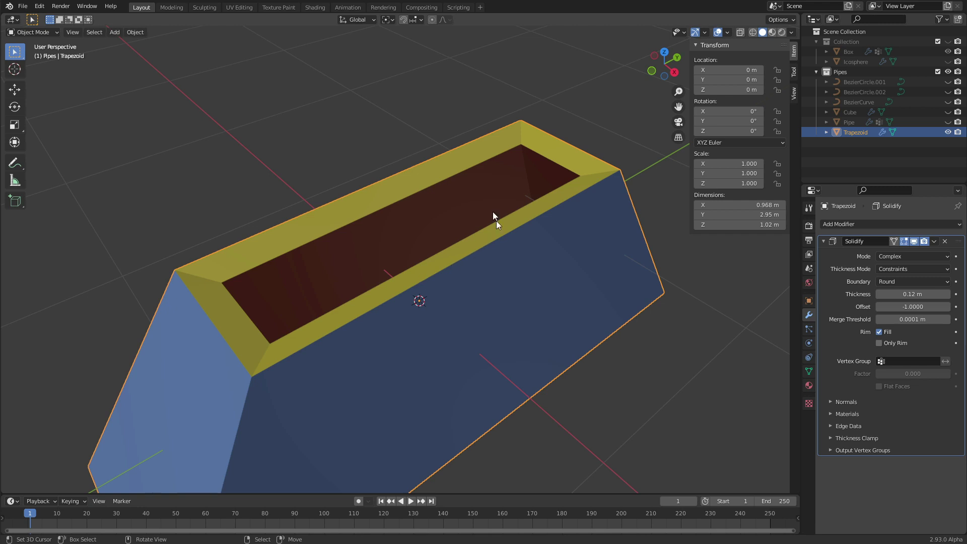
Step: Set the trapezoid's Solidify boundary shape to Flat and inspect the rim from several sides
{"action": "left_click", "coordinate": [893, 281]}
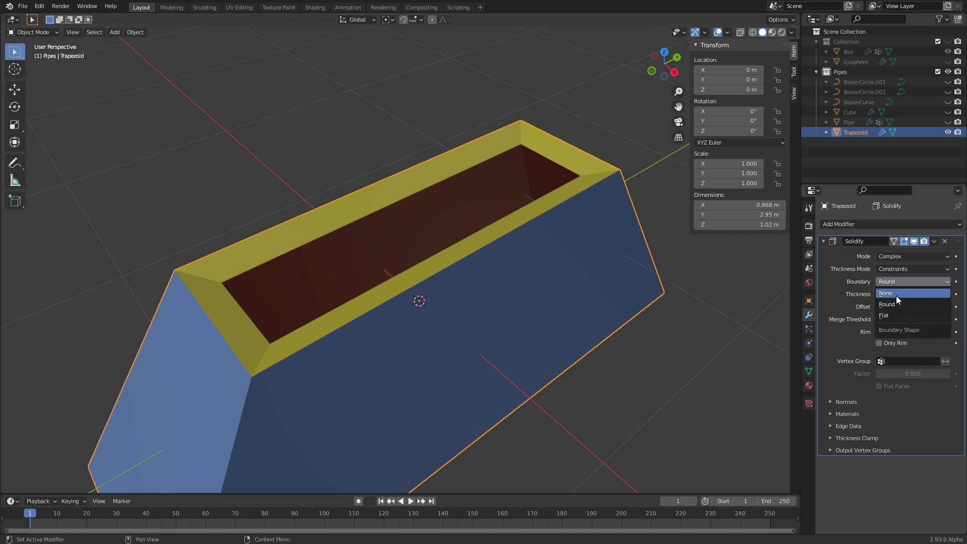
{"action": "scroll", "coordinate": [501, 308], "scroll_direction": "down", "scroll_amount": 3}
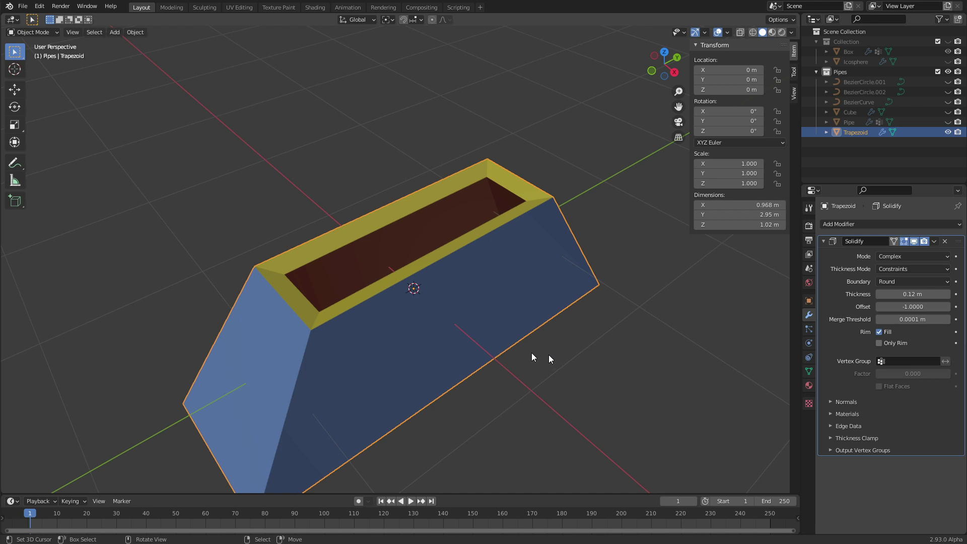
{"action": "middle_click_drag", "start_coordinate": [476, 409], "coordinate": [431, 172]}
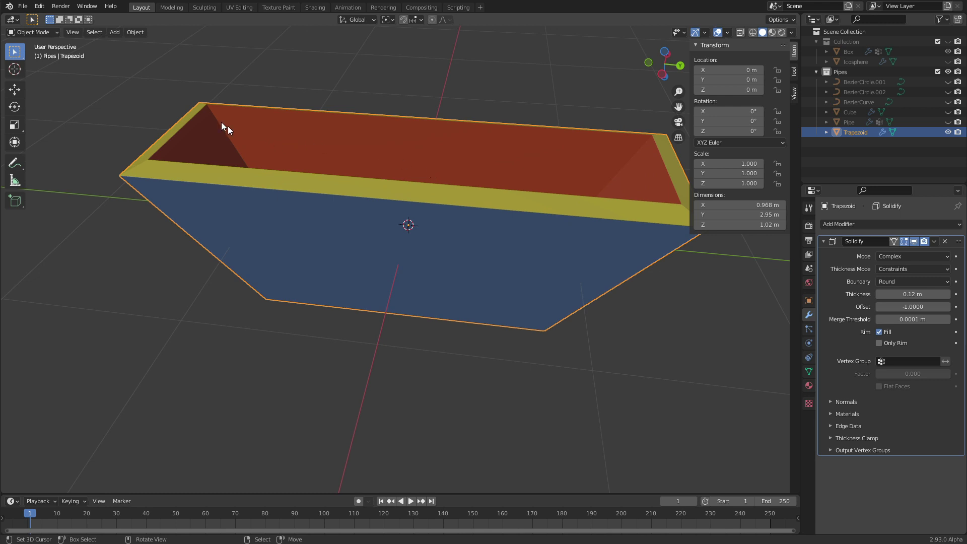
{"action": "middle_click_drag", "start_coordinate": [490, 115], "coordinate": [484, 355]}
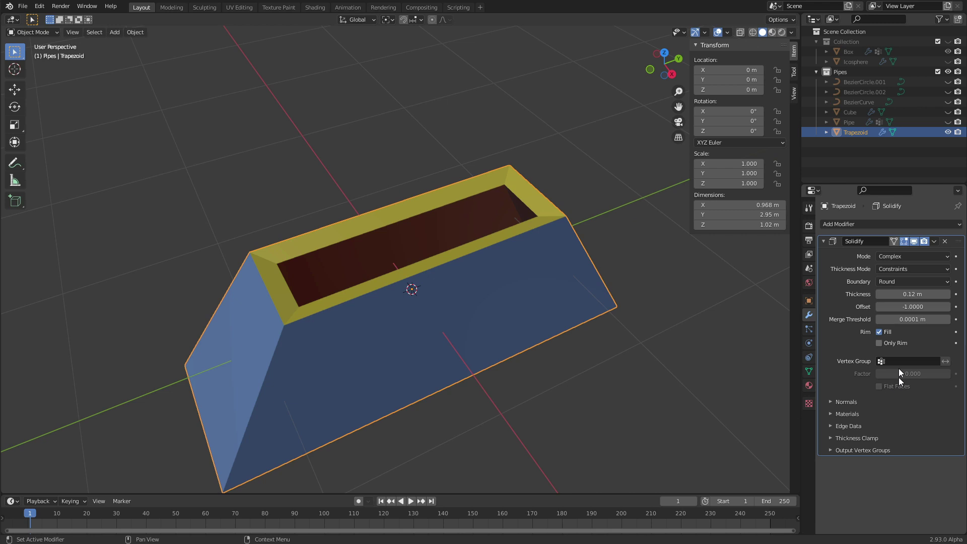
{"action": "left_click", "coordinate": [896, 283]}
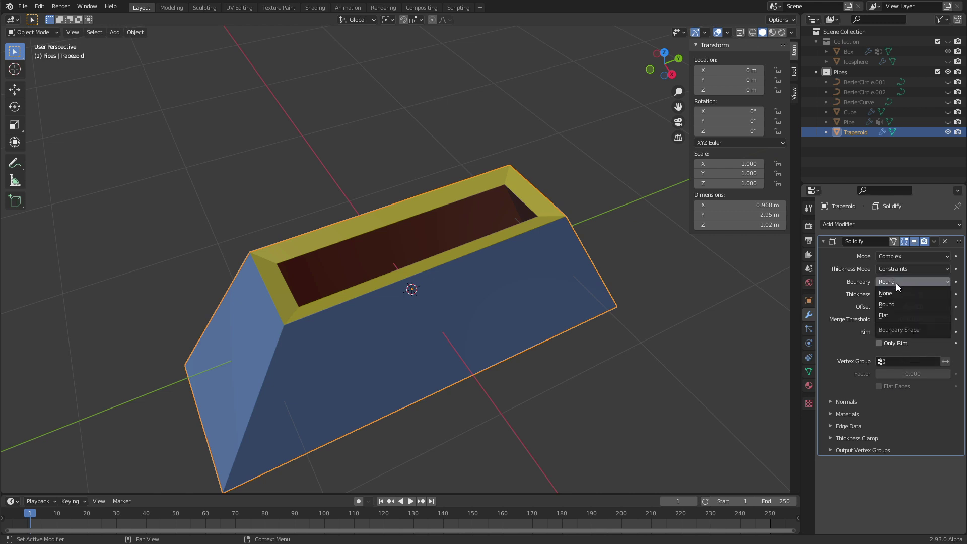
{"action": "left_click", "coordinate": [897, 315]}
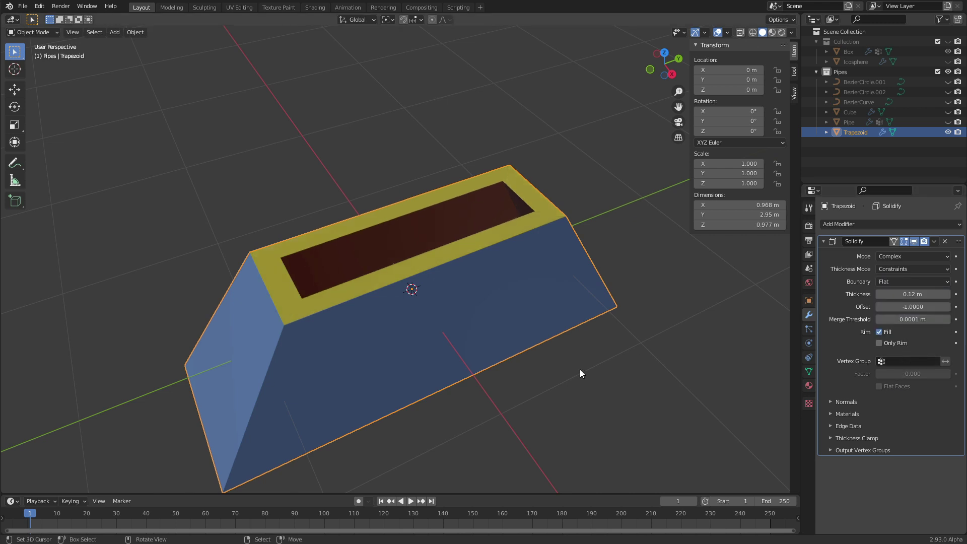
{"action": "middle_click_drag", "start_coordinate": [512, 377], "coordinate": [536, 289]}
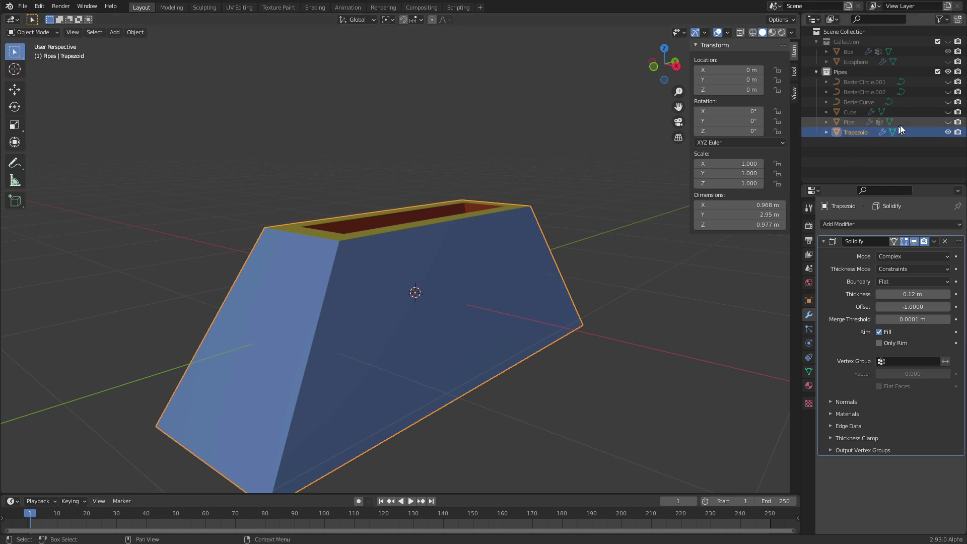
Step: Hide the trapezoid, then show and select the pipe in the Pipes collection
{"action": "left_click", "coordinate": [949, 122]}
{"action": "left_click", "coordinate": [948, 132]}
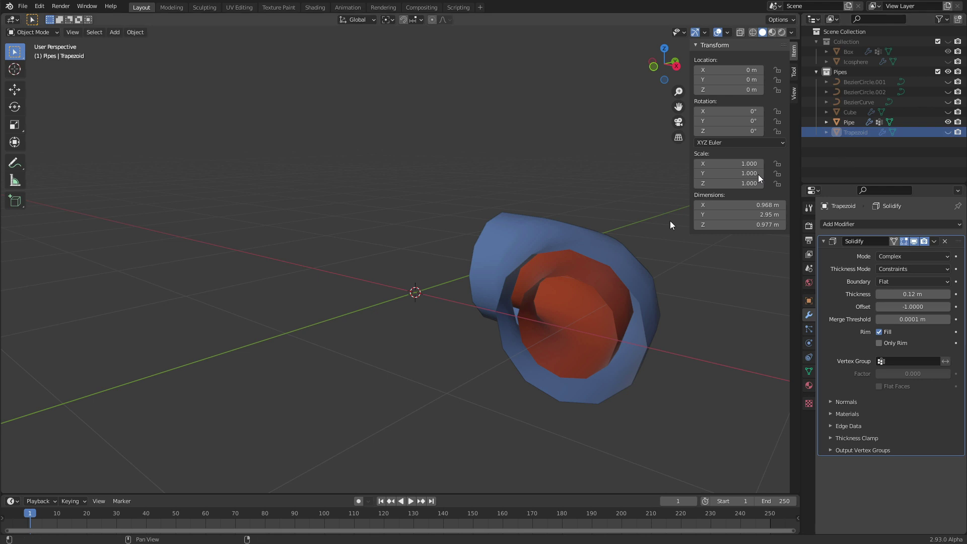
{"action": "left_click", "coordinate": [590, 285]}
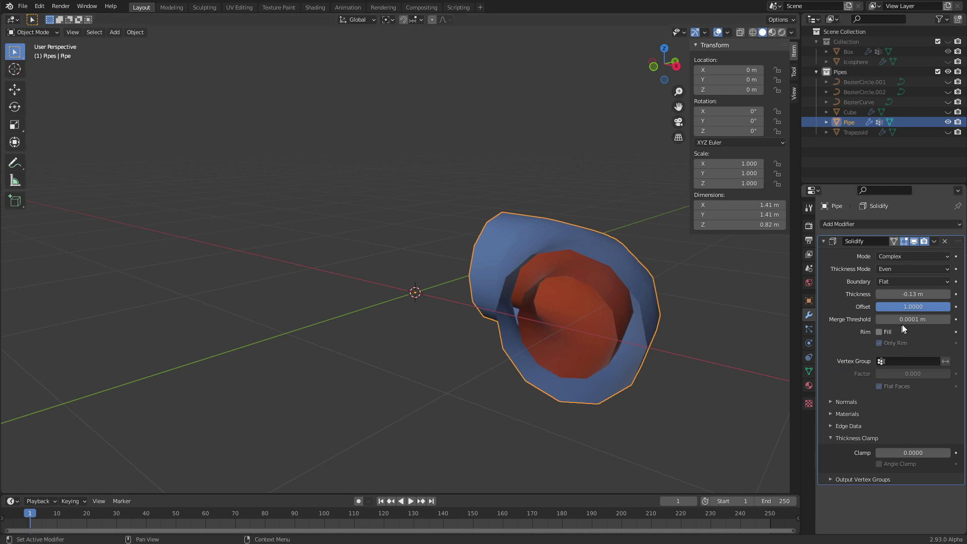
Step: Enable rim Fill in the pipe's Solidify modifier and inspect both pipe openings
{"action": "left_click", "coordinate": [886, 346]}
{"action": "left_click", "coordinate": [879, 332]}
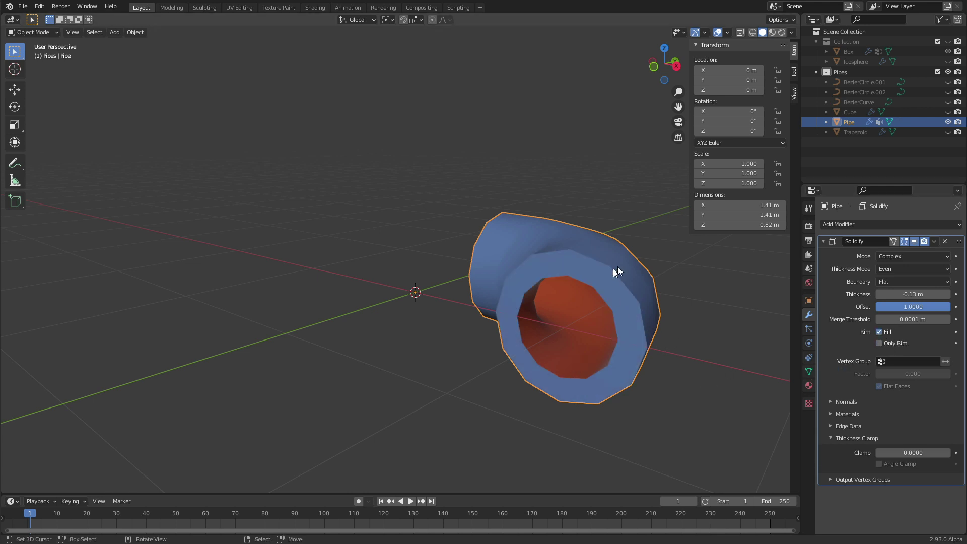
{"action": "key", "text": "KP_7"}
{"action": "middle_click_drag", "start_coordinate": [459, 217], "coordinate": [551, 173]}
Step: Try the Round boundary shape on the pipe's Solidify modifier and examine the pipe ends from above
{"action": "left_click", "coordinate": [909, 282]}
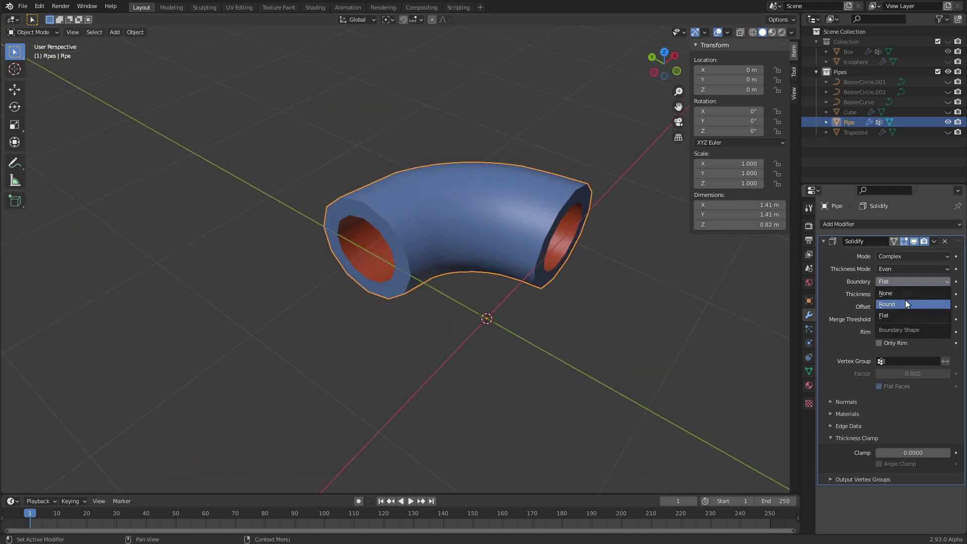
{"action": "left_click", "coordinate": [902, 305]}
{"action": "middle_click_drag", "start_coordinate": [665, 272], "coordinate": [608, 306]}
{"action": "key", "text": "KP_7"}
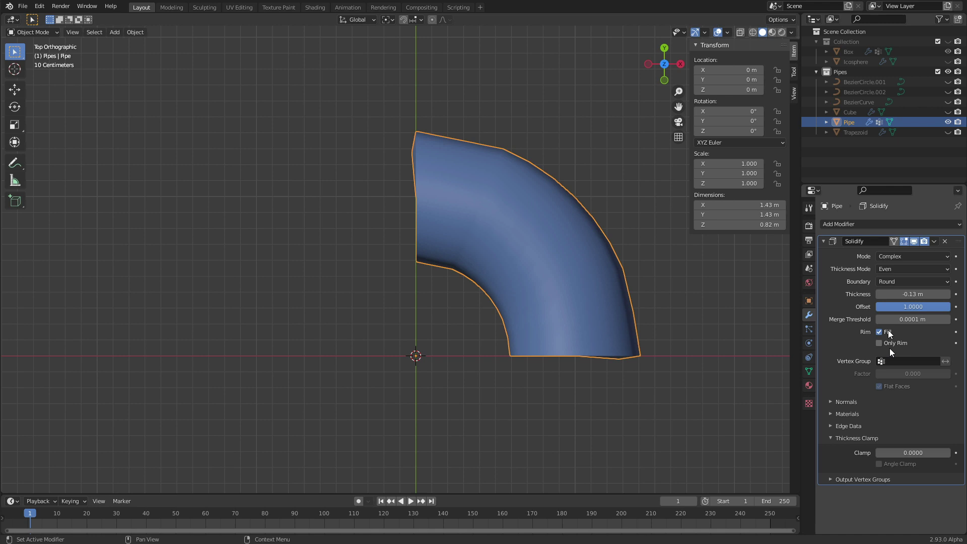
Step: Return the pipe's Solidify boundary shape to Flat, check the ends, and turn off the rim Fill
{"action": "left_click", "coordinate": [894, 283]}
{"action": "left_click", "coordinate": [895, 312]}
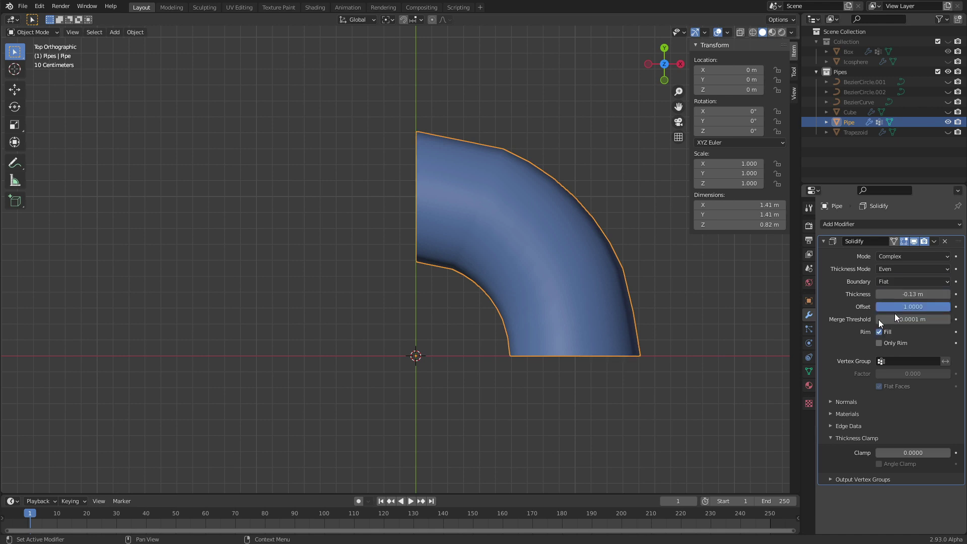
{"action": "scroll", "coordinate": [524, 182], "scroll_direction": "up", "scroll_amount": 1}
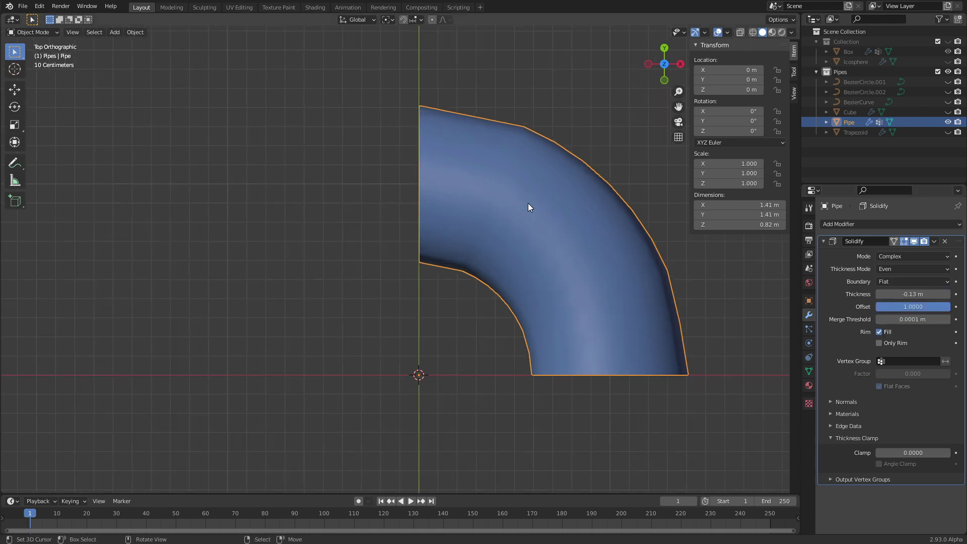
{"action": "middle_click_drag", "start_coordinate": [472, 252], "coordinate": [545, 189]}
{"action": "left_click", "coordinate": [879, 332]}
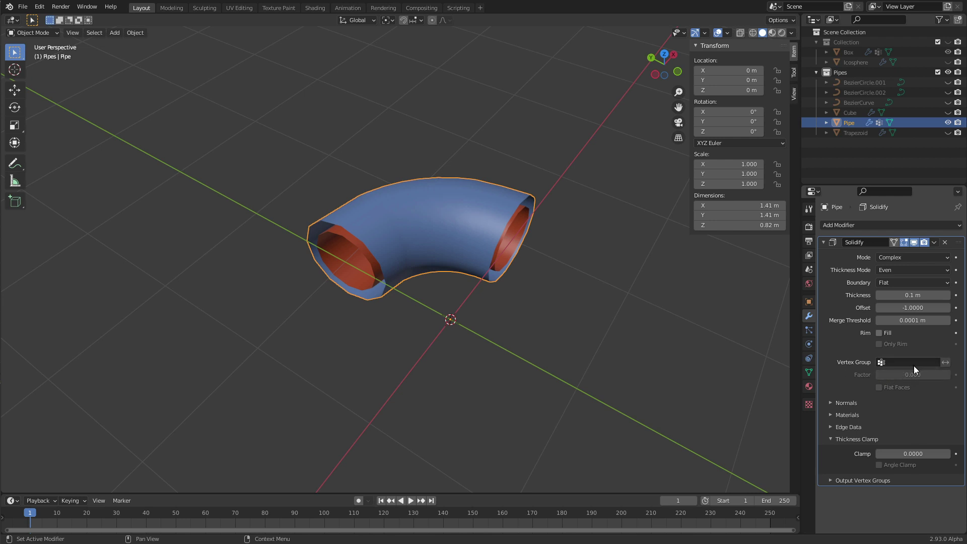
Step: Enter Weight Paint mode on the pipe and inspect the Gradient vertex group's weights and underlying mesh
{"action": "left_click", "coordinate": [810, 372]}
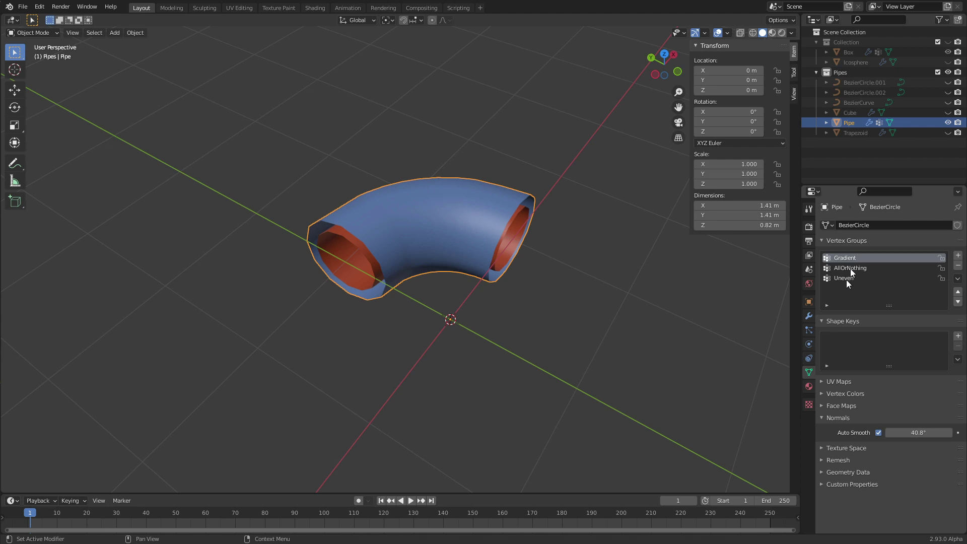
{"action": "key", "text": "ctrl+Tab"}
{"action": "left_click", "coordinate": [451, 227]}
{"action": "middle_click_drag", "start_coordinate": [447, 218], "coordinate": [429, 294]}
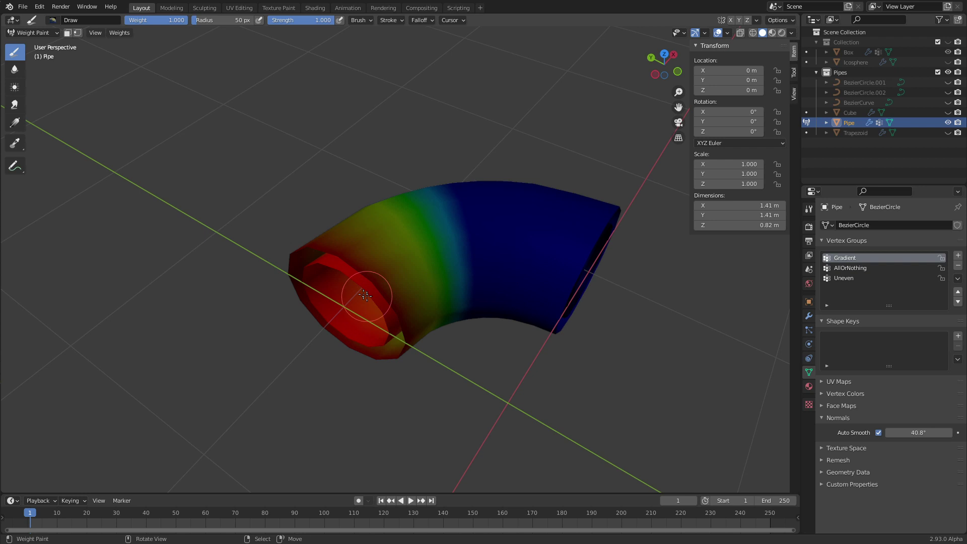
{"action": "key", "text": "Tab"}
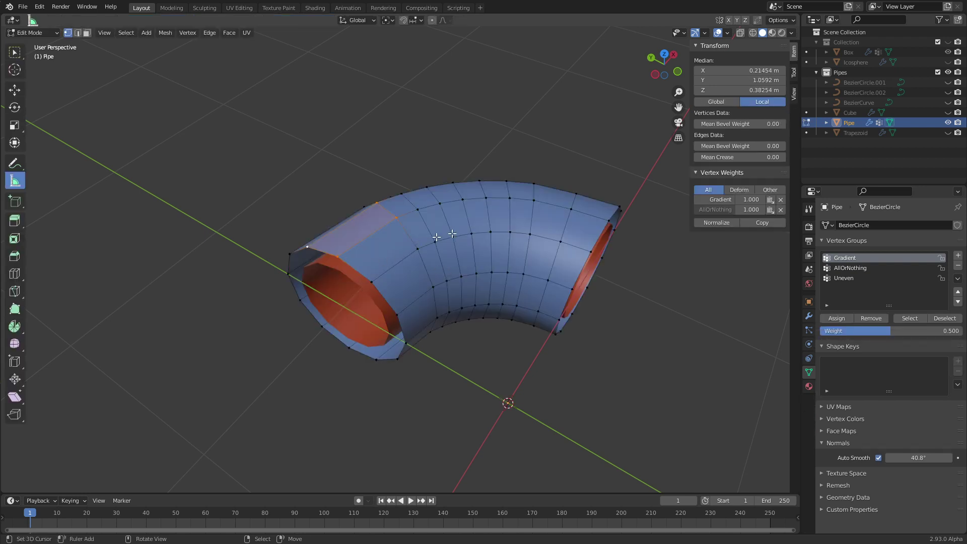
{"action": "key", "text": "Tab"}
Step: Display the AllOrNothing vertex group's weights on the pipe and check an edge loop at the weight transition
{"action": "left_click", "coordinate": [869, 268]}
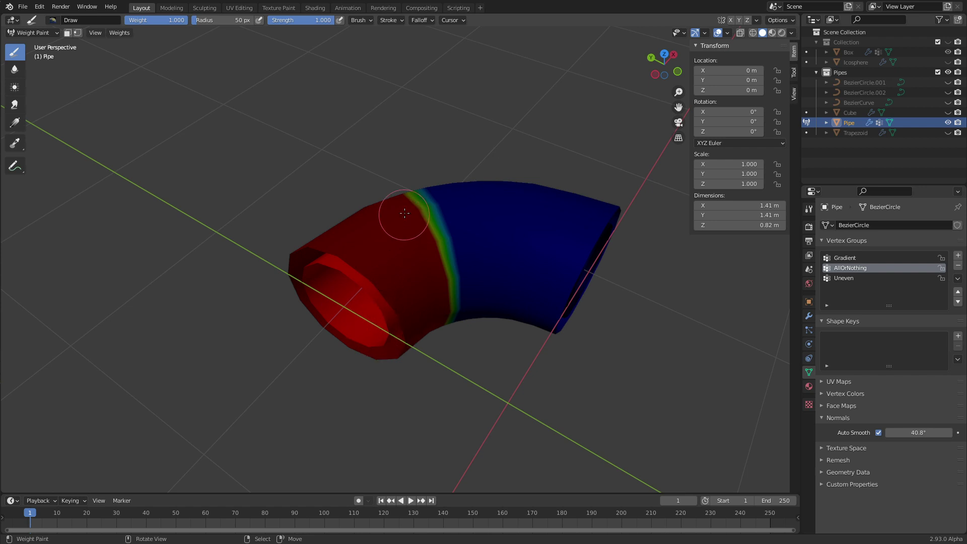
{"action": "key", "text": "Tab"}
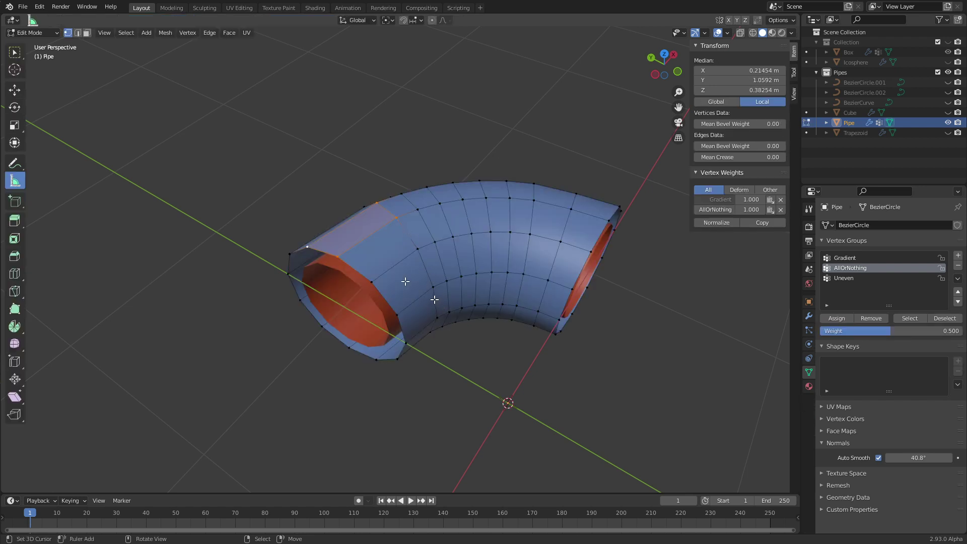
{"action": "left_click", "coordinate": [412, 207], "text": "alt"}
{"action": "key", "text": "Tab"}
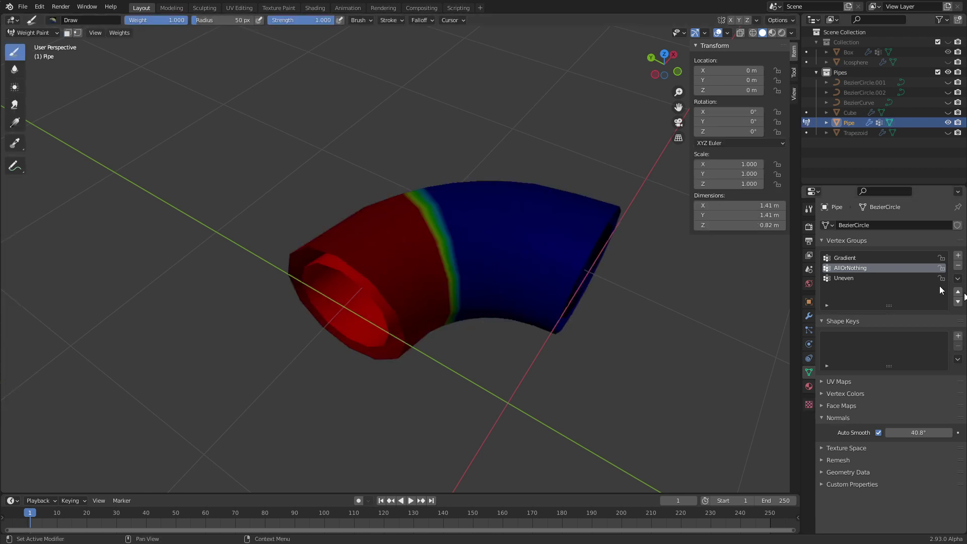
Step: Display the Uneven vertex group's weights and check individual vertex weights near the pipe's open end
{"action": "left_click", "coordinate": [871, 275]}
{"action": "mouse_move", "coordinate": [573, 284]}
{"action": "middle_mouse_down"}
{"action": "mouse_move", "coordinate": [429, 260]}
{"action": "mouse_move", "coordinate": [447, 261]}
{"action": "mouse_move", "coordinate": [451, 296]}
{"action": "middle_mouse_up"}
{"action": "scroll", "coordinate": [451, 296], "scroll_direction": "up", "scroll_amount": 4}
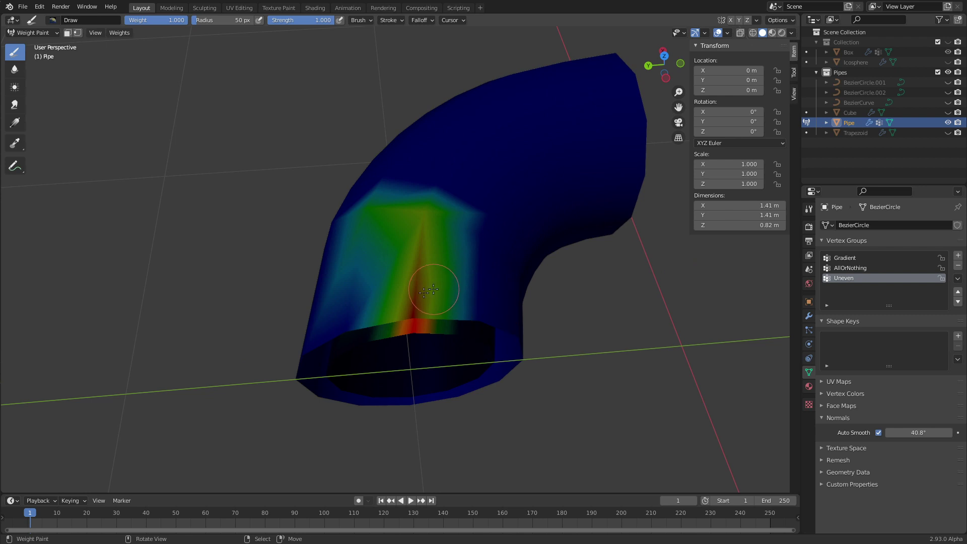
{"action": "key", "text": "Tab"}
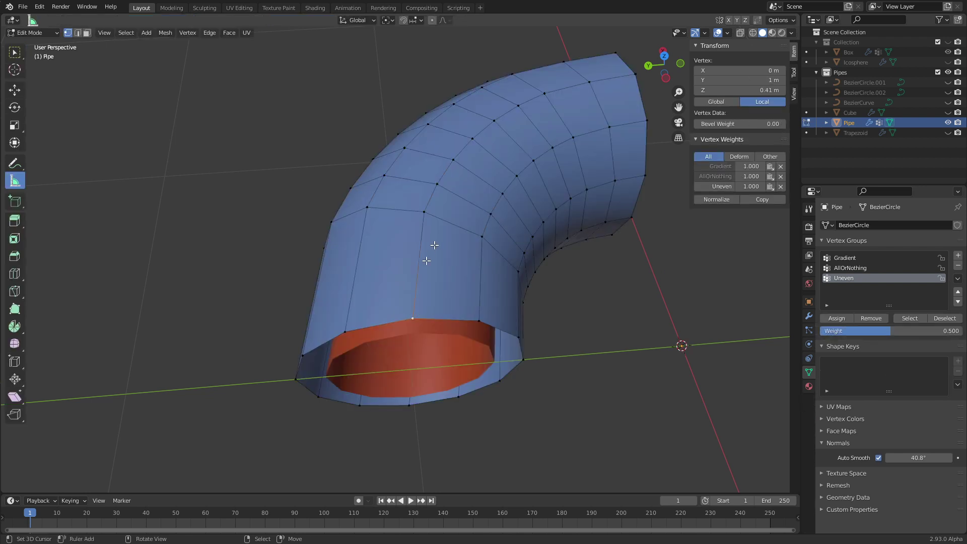
{"action": "left_click", "coordinate": [424, 213]}
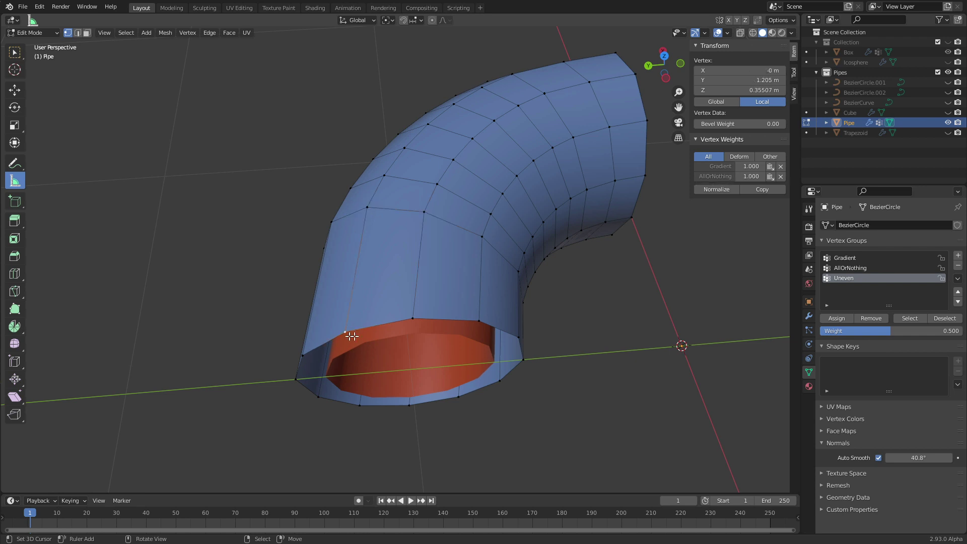
{"action": "key", "text": "ctrl+Tab"}
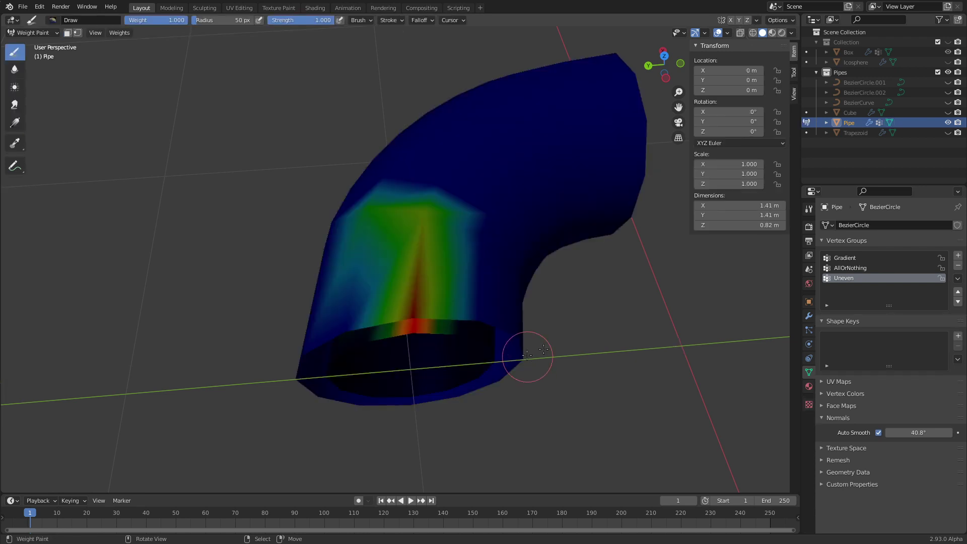
Step: Make the Gradient vertex group active and assign it to the pipe's Solidify modifier
{"action": "left_click", "coordinate": [837, 258]}
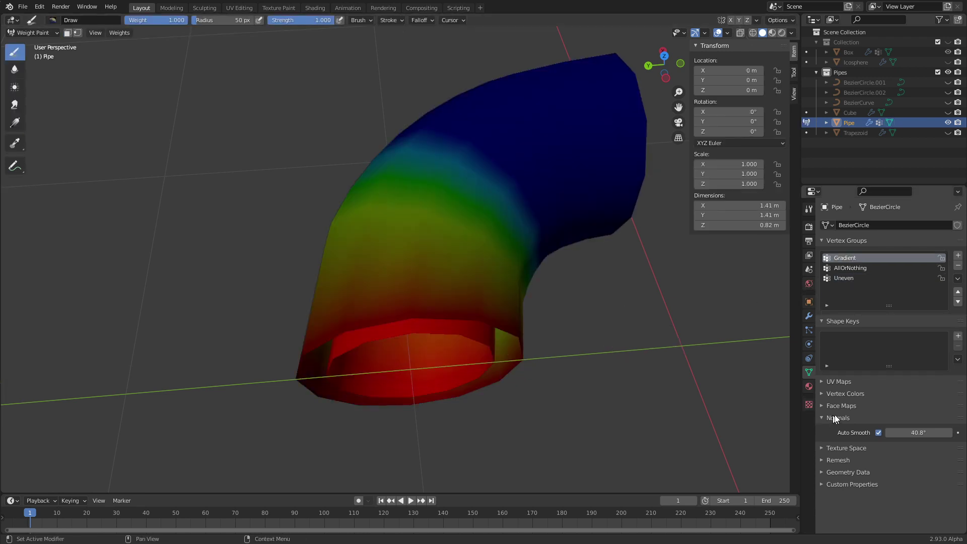
{"action": "left_click", "coordinate": [809, 316]}
{"action": "left_click", "coordinate": [915, 363]}
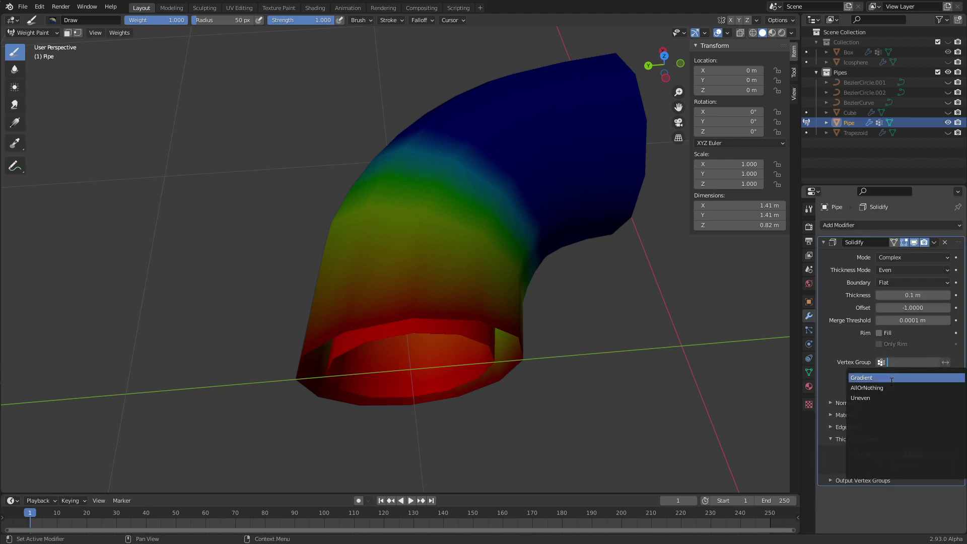
{"action": "left_click", "coordinate": [863, 378]}
Step: Return the pipe to Object Mode and examine how its wall thickness varies through the open end
{"action": "middle_click_drag", "start_coordinate": [534, 283], "coordinate": [567, 296]}
{"action": "key", "text": "ctrl+Tab"}
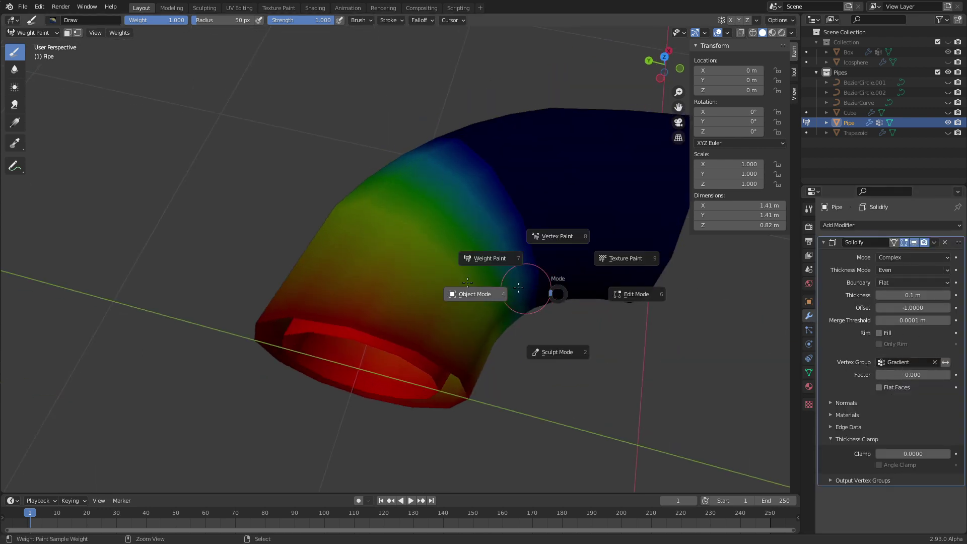
{"action": "left_click", "coordinate": [449, 290]}
{"action": "middle_click_drag", "start_coordinate": [480, 332], "coordinate": [509, 297]}
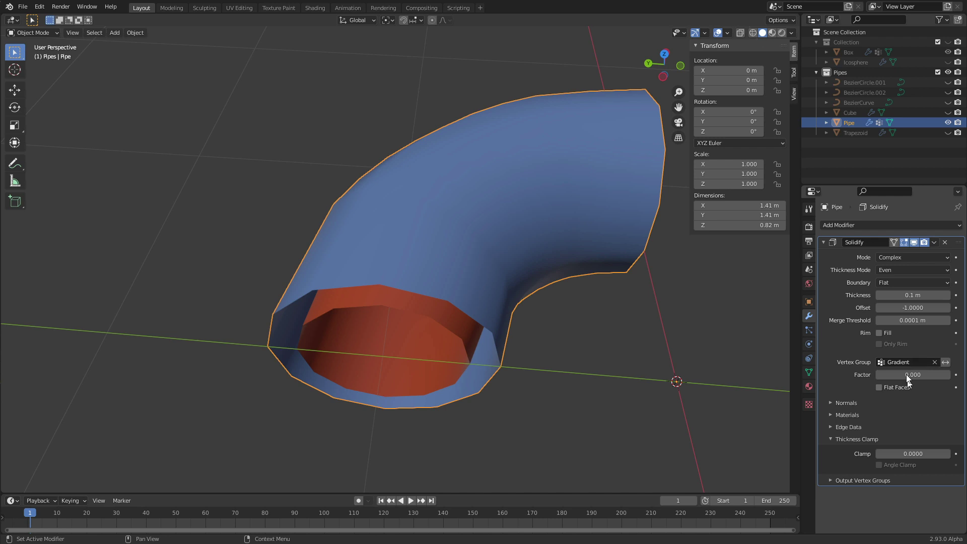
{"action": "middle_click_drag", "start_coordinate": [446, 382], "coordinate": [448, 325]}
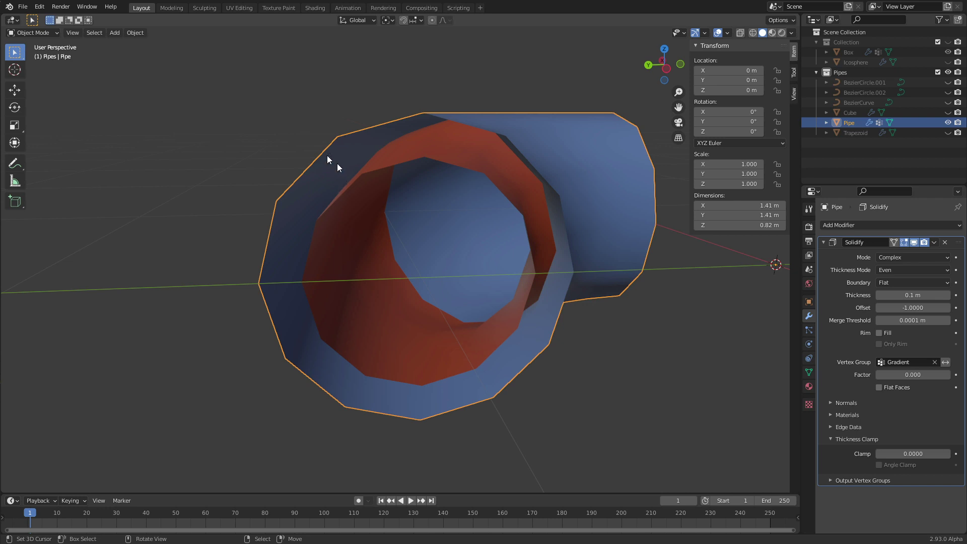
Step: Clear the Solidify vertex group to compare the pipe's inner wall without it, then reassign Gradient
{"action": "left_click", "coordinate": [935, 363]}
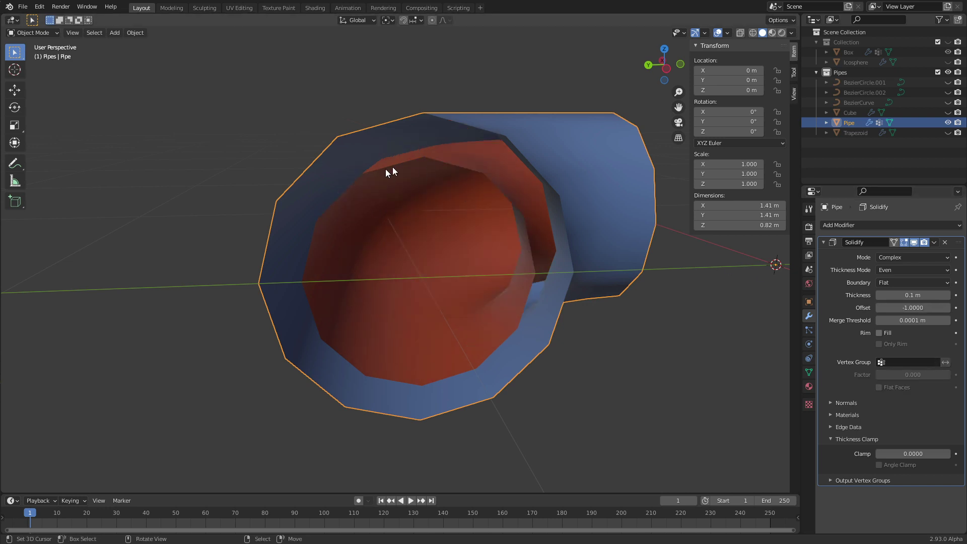
{"action": "left_click", "coordinate": [909, 362]}
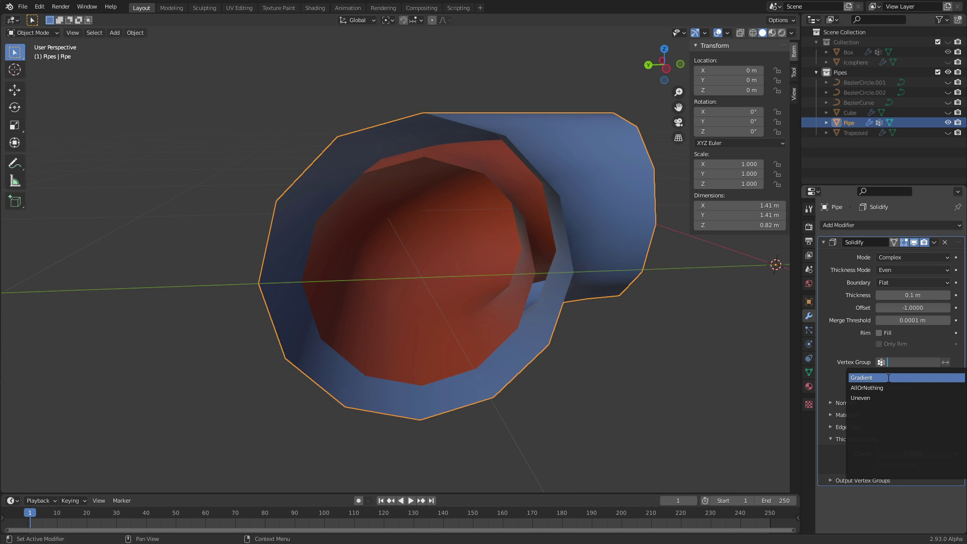
{"action": "left_click", "coordinate": [889, 378]}
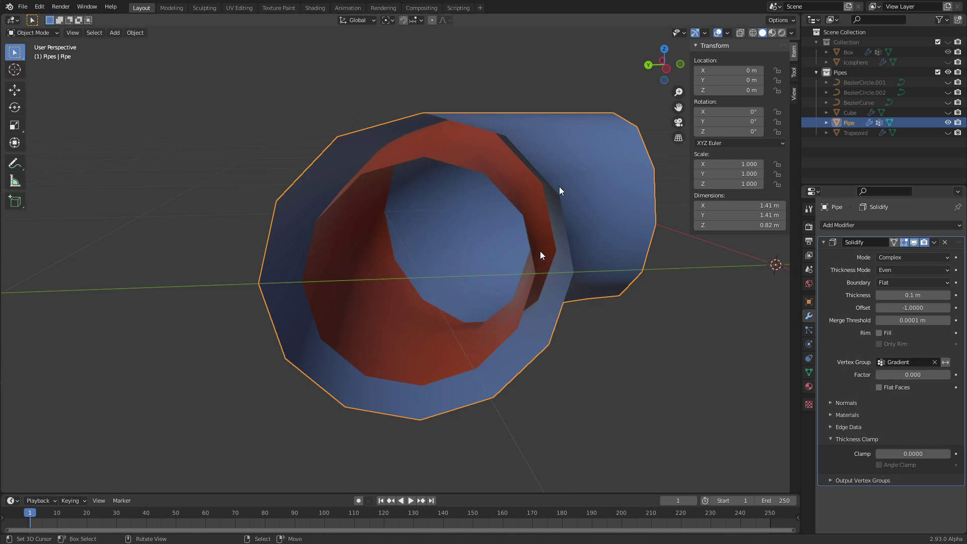
Step: View the pipe from the top in wireframe and examine how its wall tapers along the bend
{"action": "key", "text": "KP_7"}
{"action": "scroll", "coordinate": [570, 256], "scroll_direction": "down", "scroll_amount": 4}
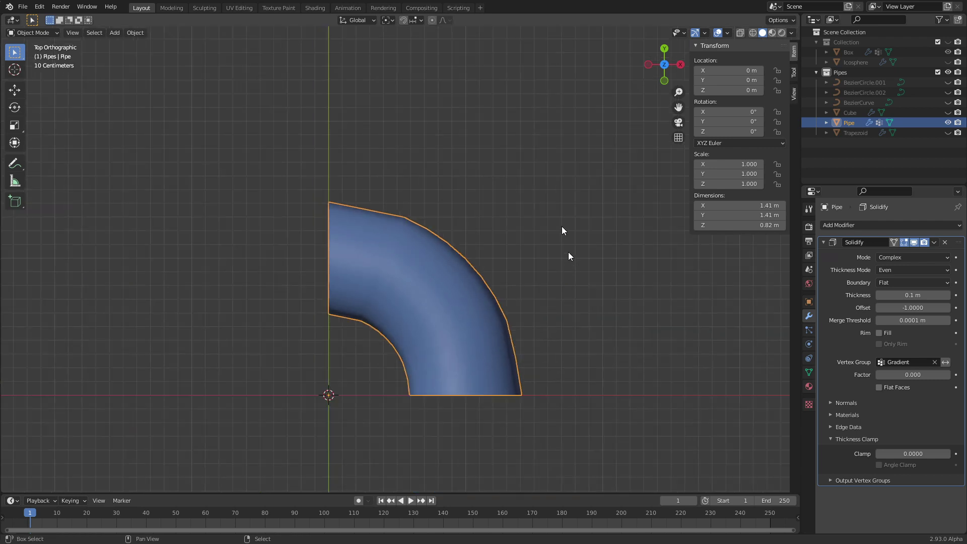
{"action": "middle_click_drag", "start_coordinate": [568, 256], "coordinate": [527, 207], "text": "shift"}
{"action": "key", "text": "shift+z"}
{"action": "scroll", "coordinate": [419, 151], "scroll_direction": "up", "scroll_amount": 4}
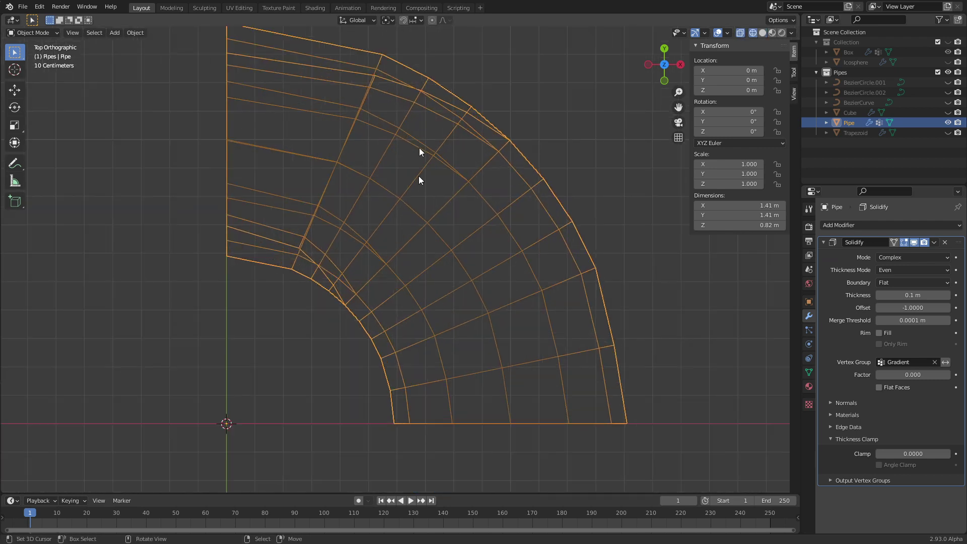
Step: Place the 3D cursor on the pipe's outer bend and annotate a line along the tapering inner wall leading to it
{"action": "middle_click_drag", "start_coordinate": [309, 63], "coordinate": [296, 115], "text": "shift"}
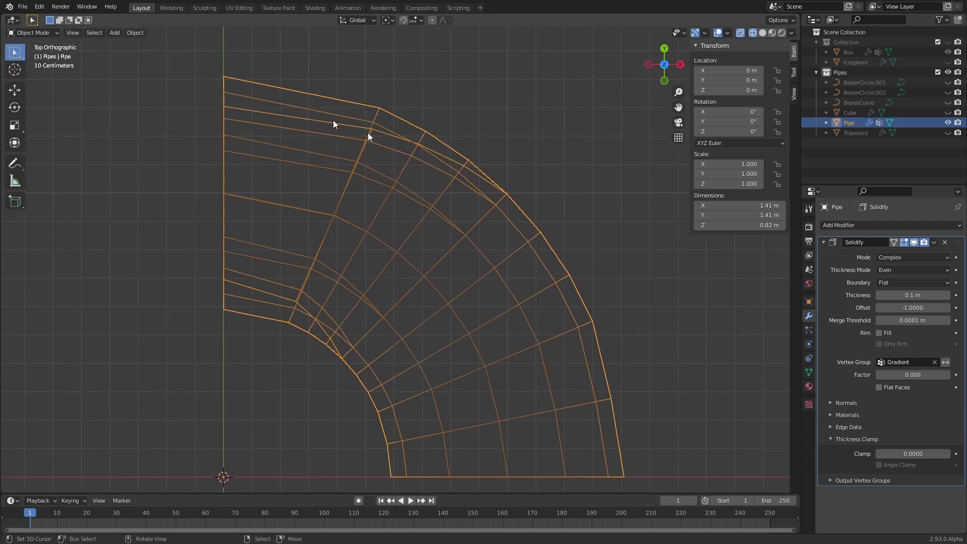
{"action": "right_click", "coordinate": [506, 195], "text": "shift"}
{"action": "mouse_move", "coordinate": [231, 92]}
{"action": "left_mouse_down"}
{"action": "mouse_move", "coordinate": [431, 137]}
{"action": "mouse_move", "coordinate": [501, 179]}
{"action": "mouse_move", "coordinate": [504, 191]}
{"action": "left_mouse_up"}
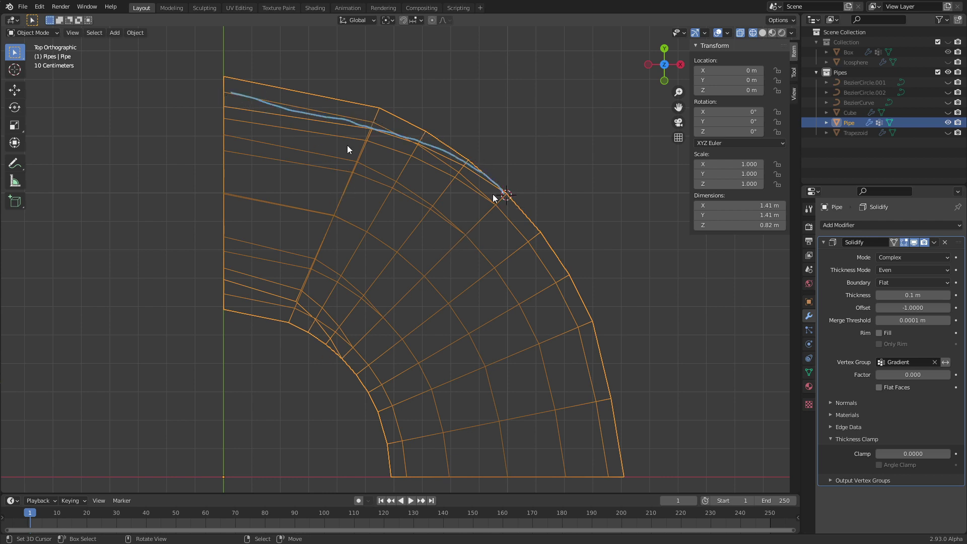
Step: Return the viewport to solid shading and turn the view to look into the pipe's open end
{"action": "mouse_move", "coordinate": [251, 84]}
{"action": "middle_mouse_down"}
{"action": "mouse_move", "coordinate": [345, 95]}
{"action": "mouse_move", "coordinate": [322, 158]}
{"action": "middle_mouse_up"}
{"action": "key", "text": "z"}
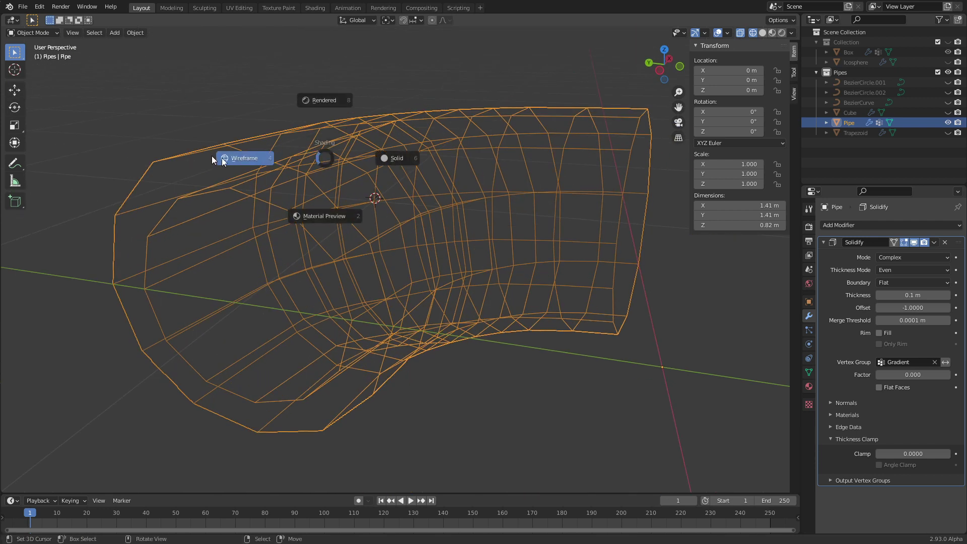
{"action": "left_click", "coordinate": [397, 158]}
{"action": "mouse_move", "coordinate": [397, 158]}
{"action": "middle_mouse_down"}
{"action": "mouse_move", "coordinate": [424, 173]}
{"action": "mouse_move", "coordinate": [446, 207]}
{"action": "middle_mouse_up"}
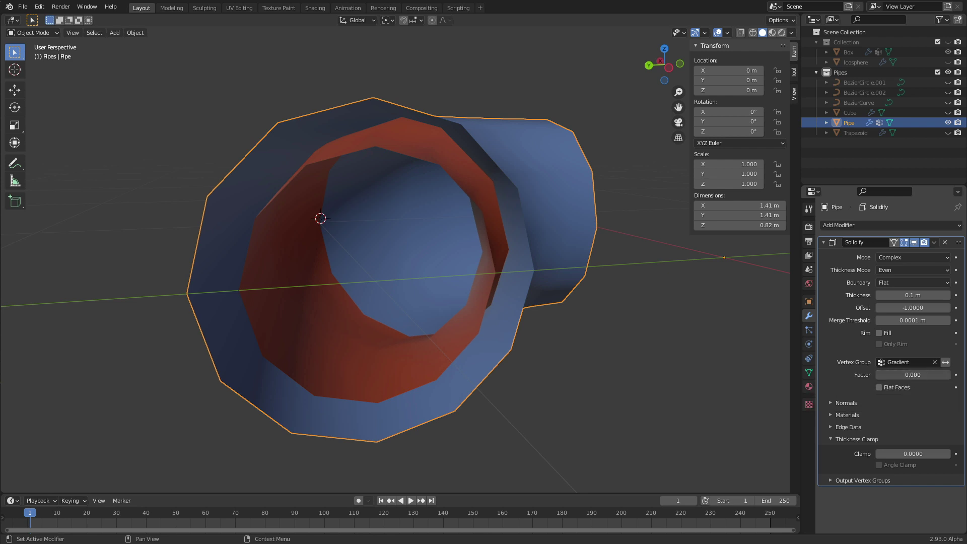
Step: Set the Solidify vertex group Factor to 0.020 and examine the inner wall from both ends of the pipe
{"action": "left_click_drag", "start_coordinate": [913, 375], "coordinate": [922, 375]}
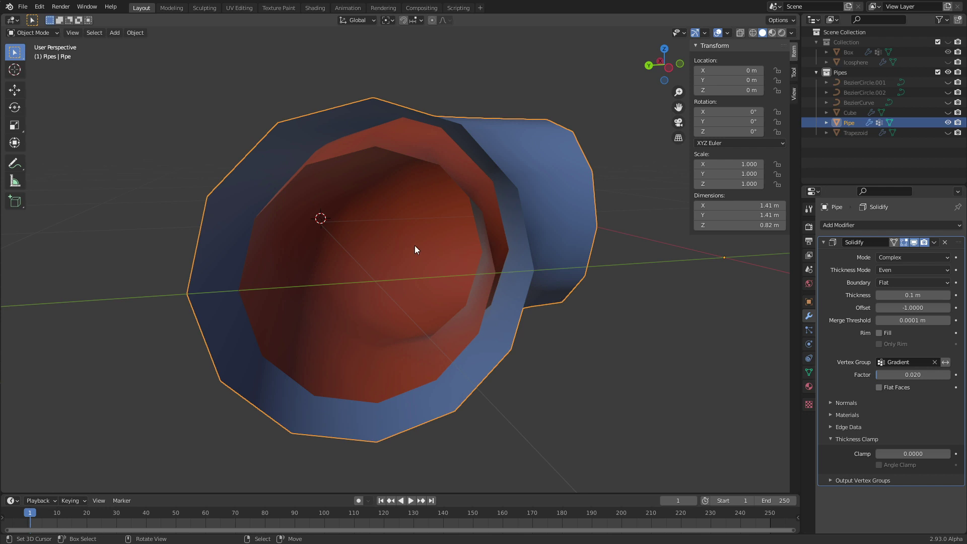
{"action": "middle_click_drag", "start_coordinate": [609, 239], "coordinate": [441, 191]}
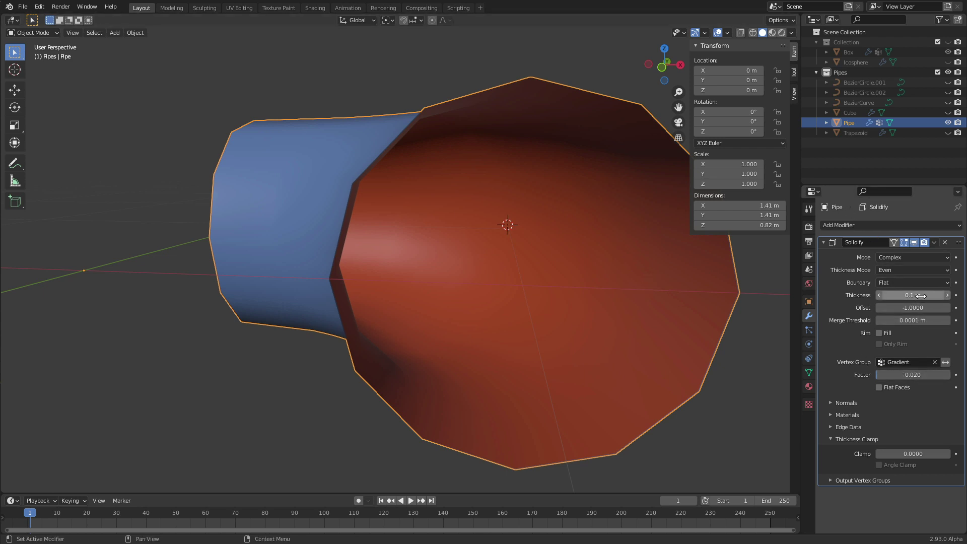
{"action": "middle_click_drag", "start_coordinate": [447, 279], "coordinate": [618, 319]}
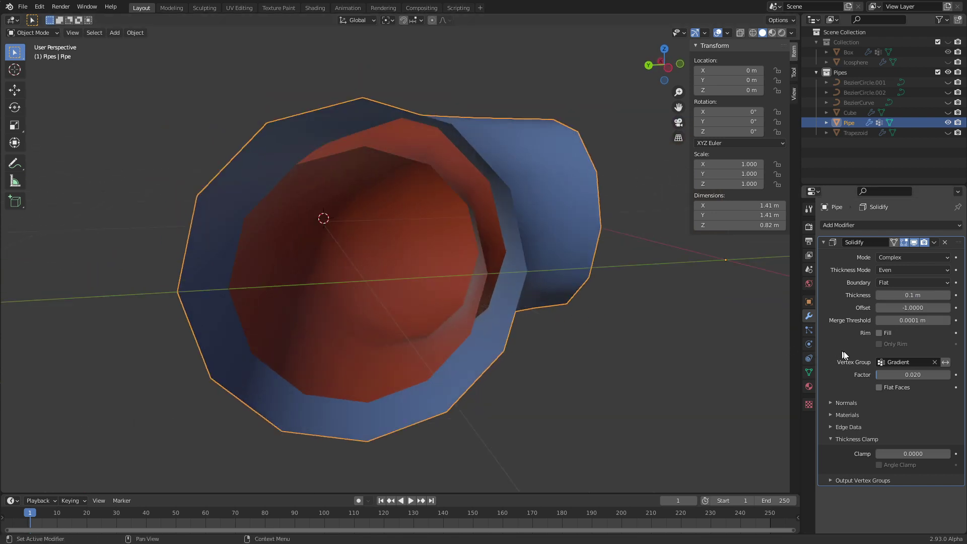
Step: Assign the AllOrNothing vertex group to the Solidify modifier and examine the pipe's walls from the top in wireframe
{"action": "left_click", "coordinate": [920, 362]}
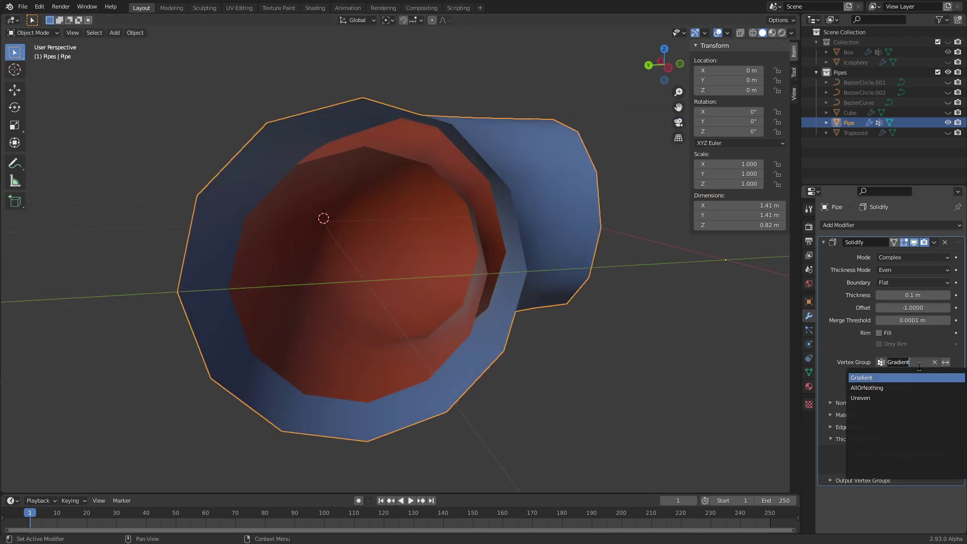
{"action": "left_click", "coordinate": [893, 387]}
{"action": "middle_click_drag", "start_coordinate": [505, 267], "coordinate": [512, 271]}
{"action": "middle_click_drag", "start_coordinate": [422, 184], "coordinate": [379, 145]}
{"action": "key", "text": "KP_7"}
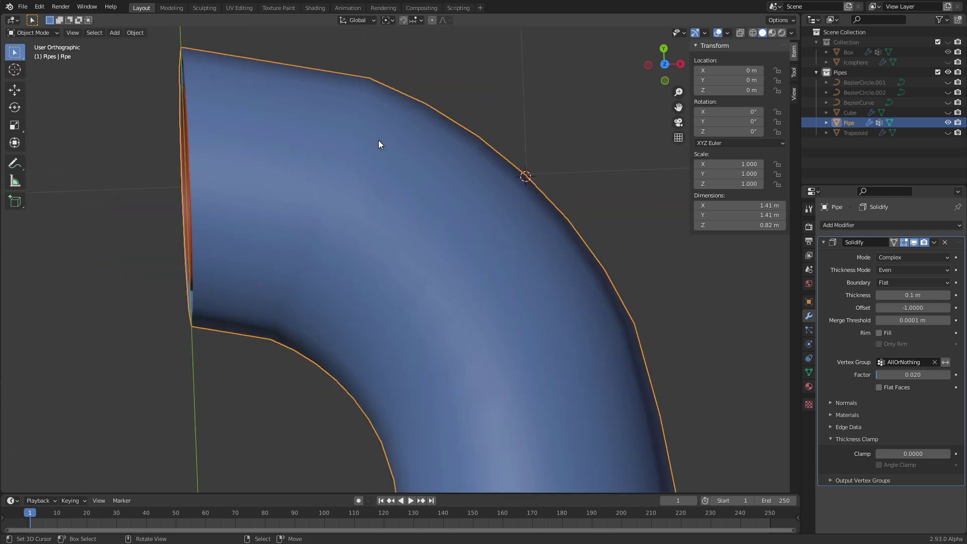
{"action": "key", "text": "shift+z"}
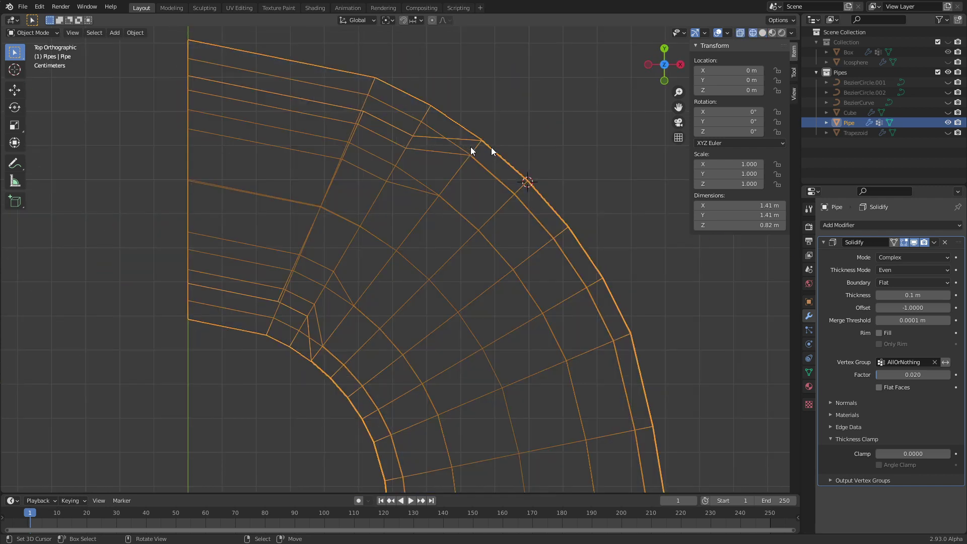
{"action": "mouse_move", "coordinate": [494, 147]}
{"action": "middle_mouse_down"}
{"action": "mouse_move", "coordinate": [310, 282]}
{"action": "mouse_move", "coordinate": [410, 201]}
{"action": "middle_mouse_up"}
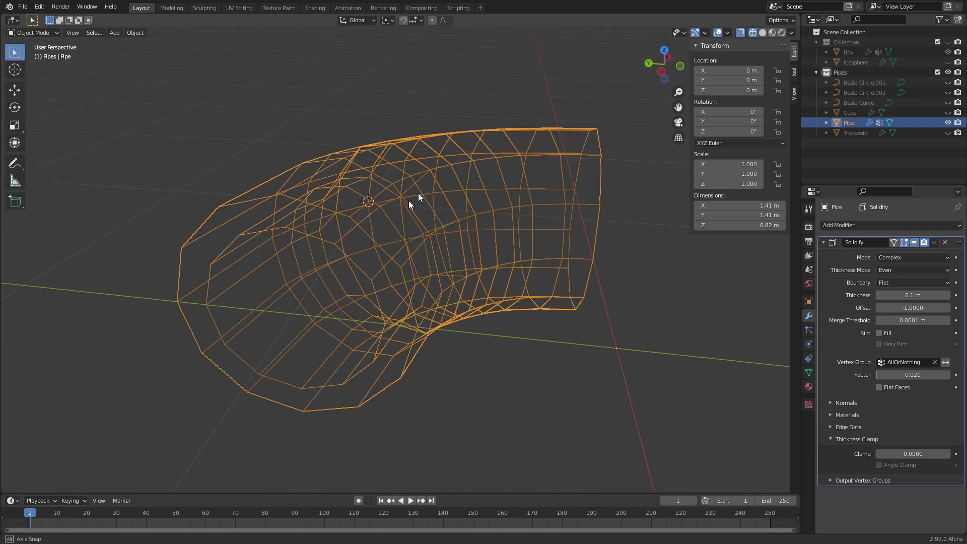
Step: Return the pipe to solid shading and set the vertex group Factor to 1.000
{"action": "key", "text": "z"}
{"action": "left_click", "coordinate": [515, 206]}
{"action": "mouse_move", "coordinate": [493, 266]}
{"action": "middle_mouse_down"}
{"action": "mouse_move", "coordinate": [503, 261]}
{"action": "mouse_move", "coordinate": [508, 277]}
{"action": "mouse_move", "coordinate": [534, 282]}
{"action": "middle_mouse_up"}
{"action": "left_click_drag", "start_coordinate": [892, 377], "coordinate": [951, 375]}
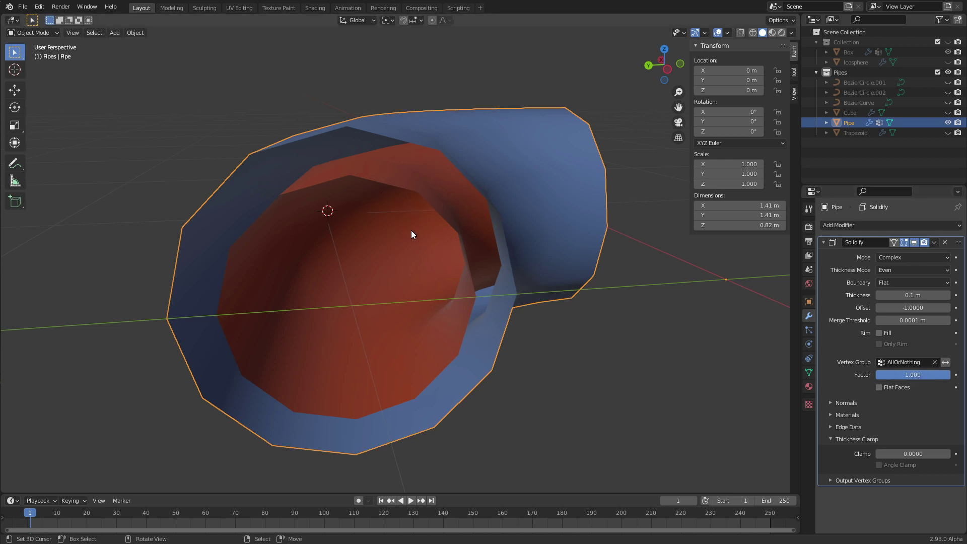
{"action": "left_click_drag", "start_coordinate": [922, 374], "coordinate": [893, 375]}
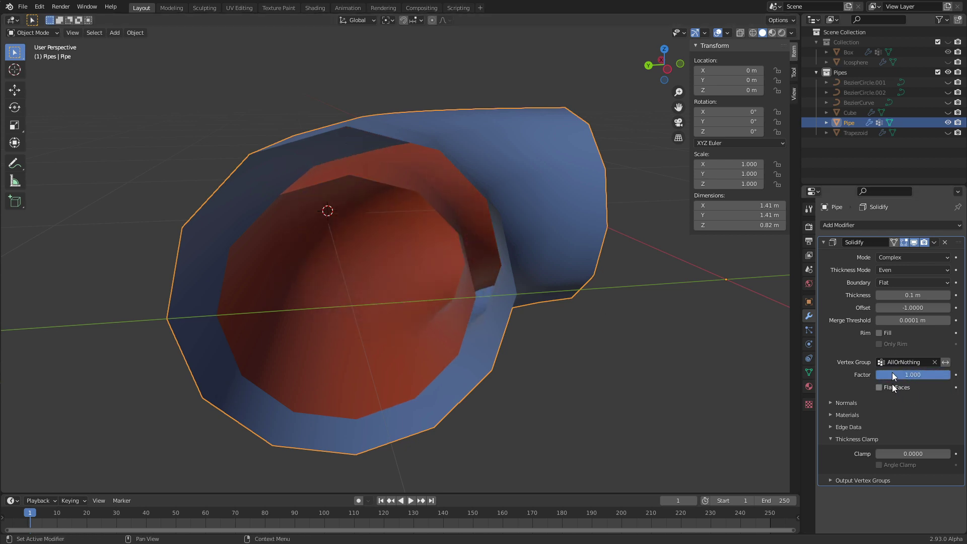
Step: Assign the Uneven vertex group to the Solidify modifier and set its Factor to 0.000
{"action": "left_click", "coordinate": [908, 362]}
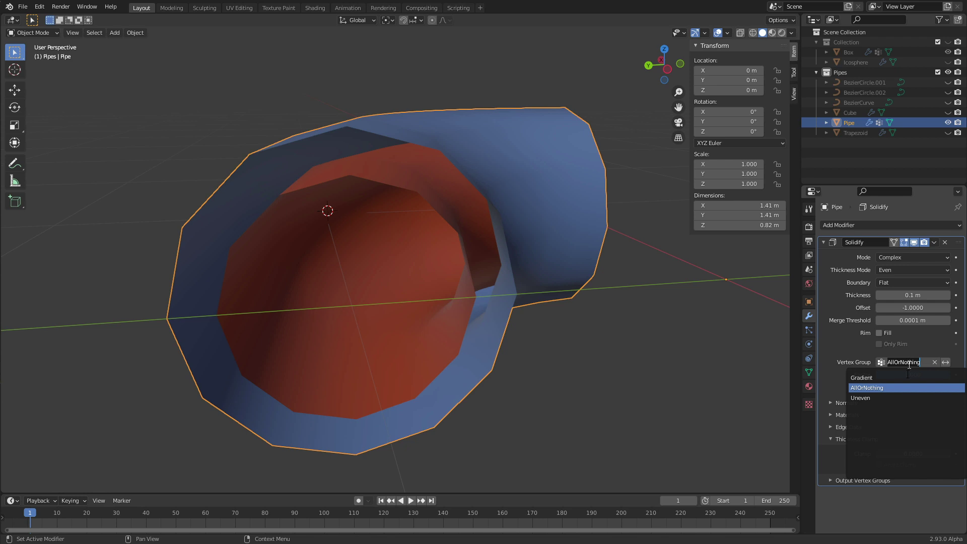
{"action": "left_click", "coordinate": [891, 398]}
{"action": "middle_click_drag", "start_coordinate": [493, 359], "coordinate": [545, 334]}
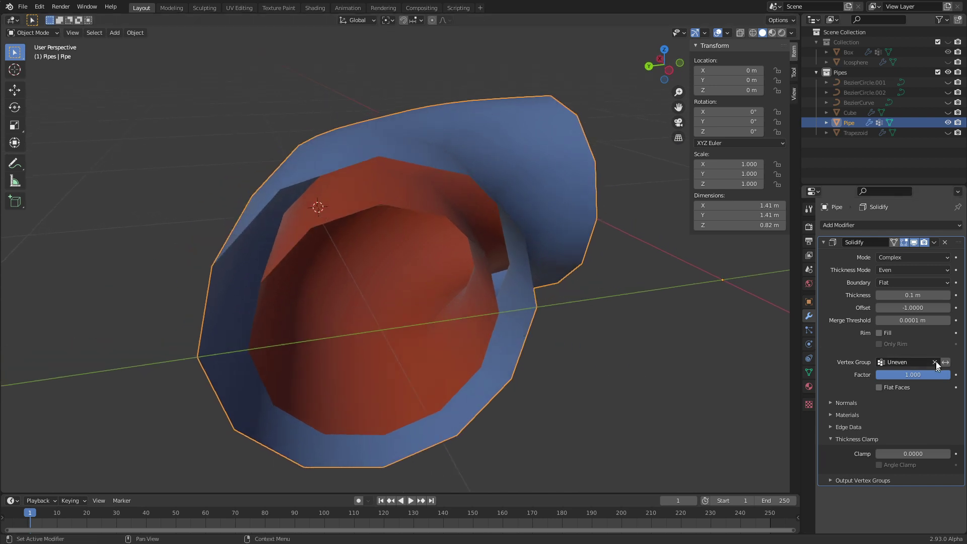
{"action": "left_click_drag", "start_coordinate": [942, 377], "coordinate": [872, 377]}
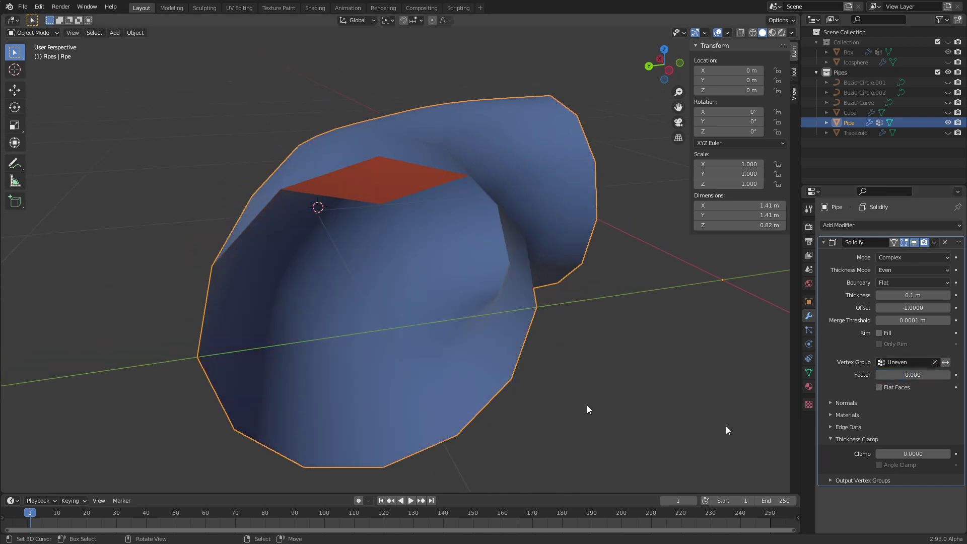
{"action": "middle_click_drag", "start_coordinate": [516, 346], "coordinate": [496, 313]}
Step: Make the Uneven vertex group active, view its weights in Weight Paint mode, and return to the modifier settings in Object Mode
{"action": "key", "text": "ctrl+Tab"}
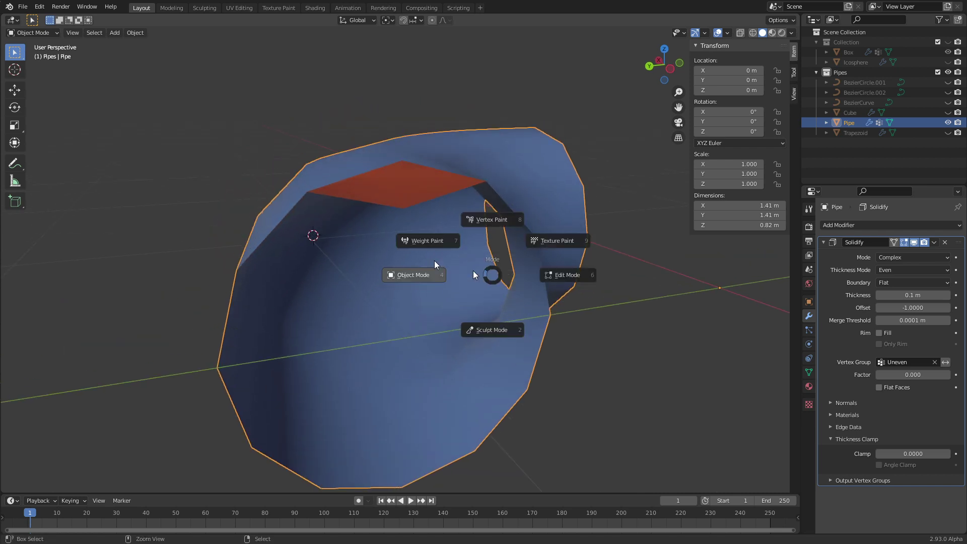
{"action": "left_click", "coordinate": [415, 236]}
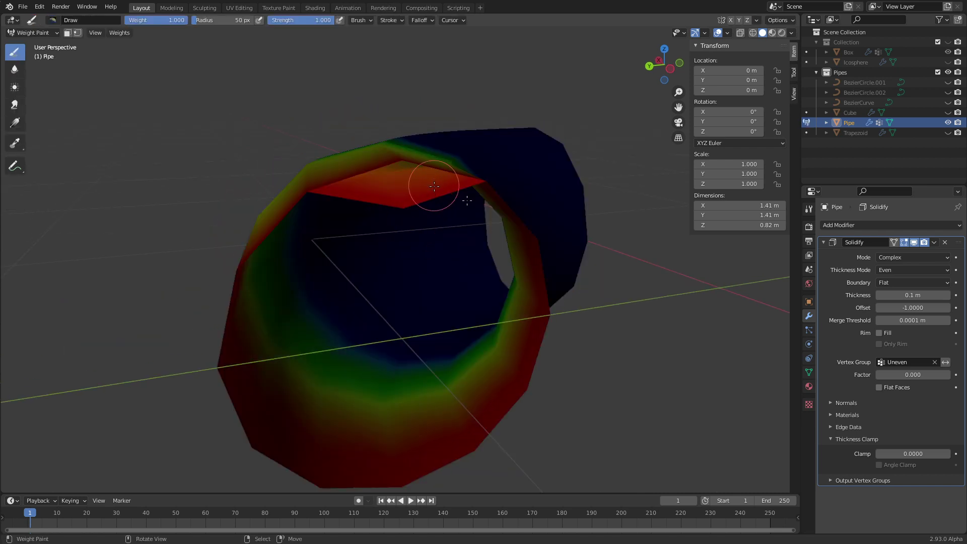
{"action": "left_click", "coordinate": [809, 373]}
{"action": "left_click", "coordinate": [859, 276]}
{"action": "middle_click_drag", "start_coordinate": [439, 252], "coordinate": [430, 274]}
{"action": "key", "text": "ctrl+Tab"}
{"action": "left_click", "coordinate": [345, 209]}
{"action": "key", "text": "ctrl+Tab"}
{"action": "left_click", "coordinate": [353, 240]}
{"action": "middle_click_drag", "start_coordinate": [353, 240], "coordinate": [398, 173]}
{"action": "left_click", "coordinate": [809, 316]}
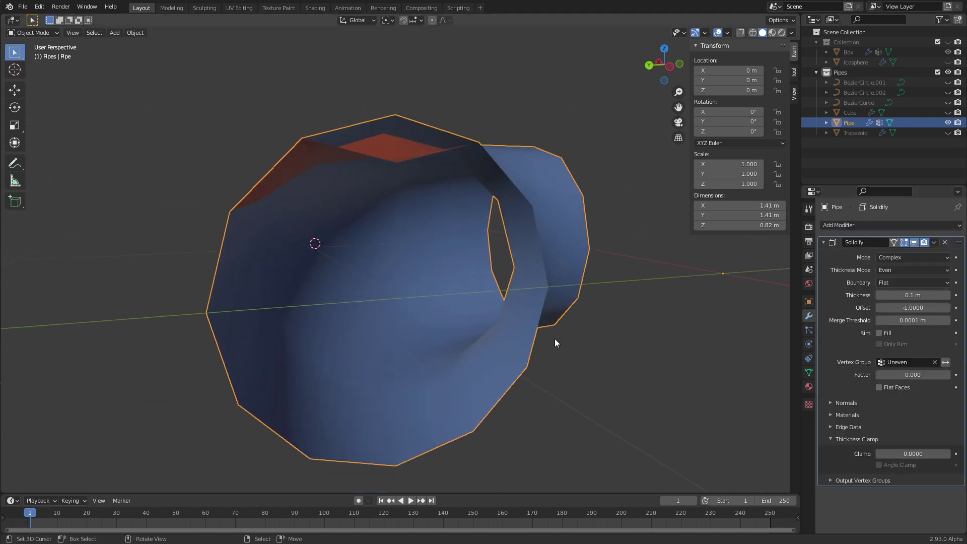
Step: Enable Flat Faces for the Uneven vertex group after comparing it on and off, and briefly invert the group's influence
{"action": "left_click", "coordinate": [882, 389]}
{"action": "left_click", "coordinate": [882, 390]}
{"action": "middle_click_drag", "start_coordinate": [419, 171], "coordinate": [421, 179]}
{"action": "middle_click_drag", "start_coordinate": [334, 170], "coordinate": [334, 155]}
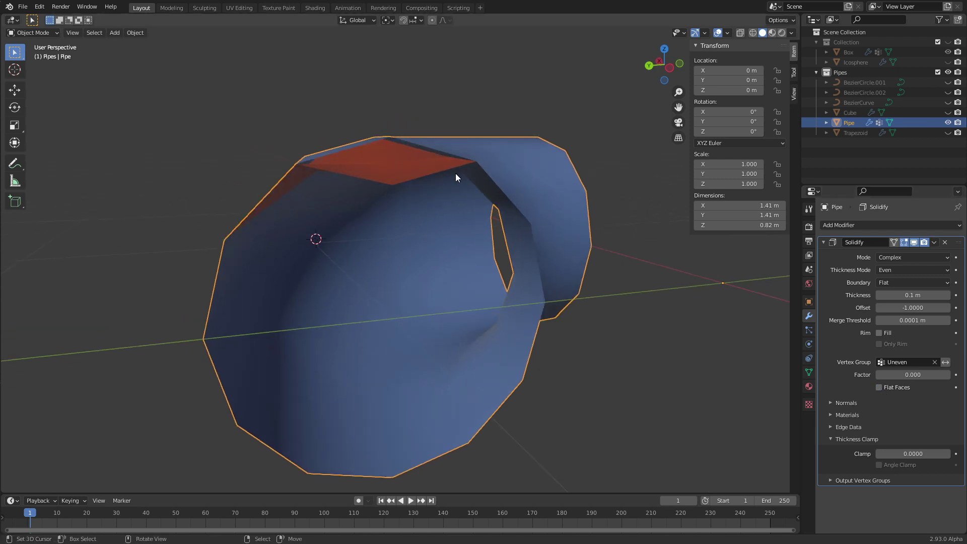
{"action": "left_click", "coordinate": [879, 387]}
{"action": "middle_click_drag", "start_coordinate": [421, 287], "coordinate": [416, 254]}
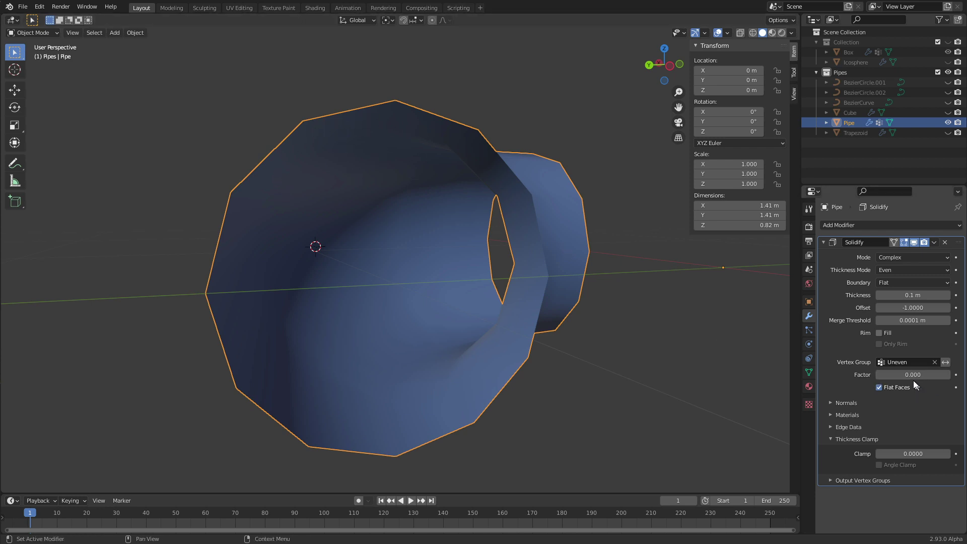
{"action": "left_click", "coordinate": [946, 362]}
{"action": "left_click", "coordinate": [946, 362]}
Step: Assign the selected rim vertex to the Uneven vertex group with weight 0.500 and return to the modifier settings in Object Mode
{"action": "left_click", "coordinate": [808, 373]}
{"action": "key", "text": "Tab"}
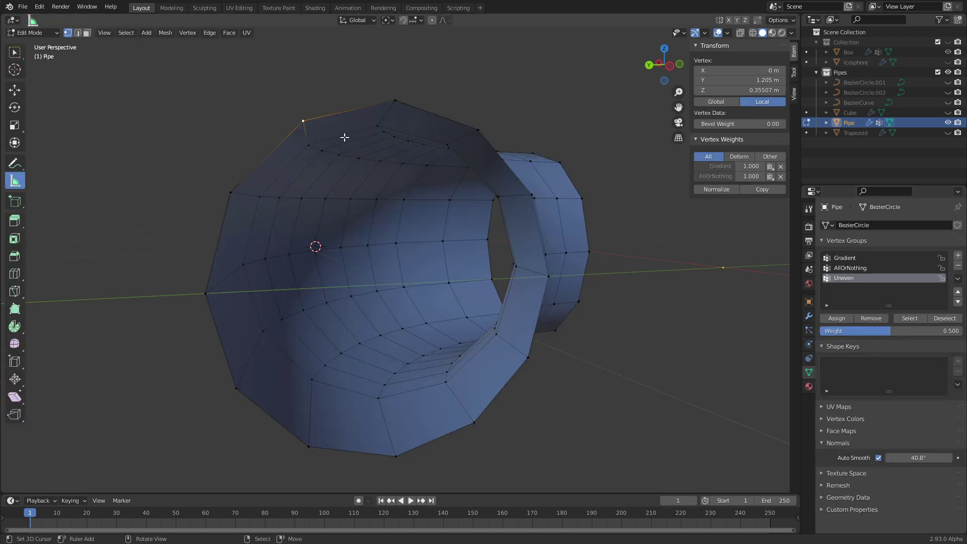
{"action": "left_click", "coordinate": [834, 321]}
{"action": "key", "text": "Tab"}
{"action": "middle_click_drag", "start_coordinate": [350, 172], "coordinate": [359, 183]}
{"action": "left_click", "coordinate": [809, 316]}
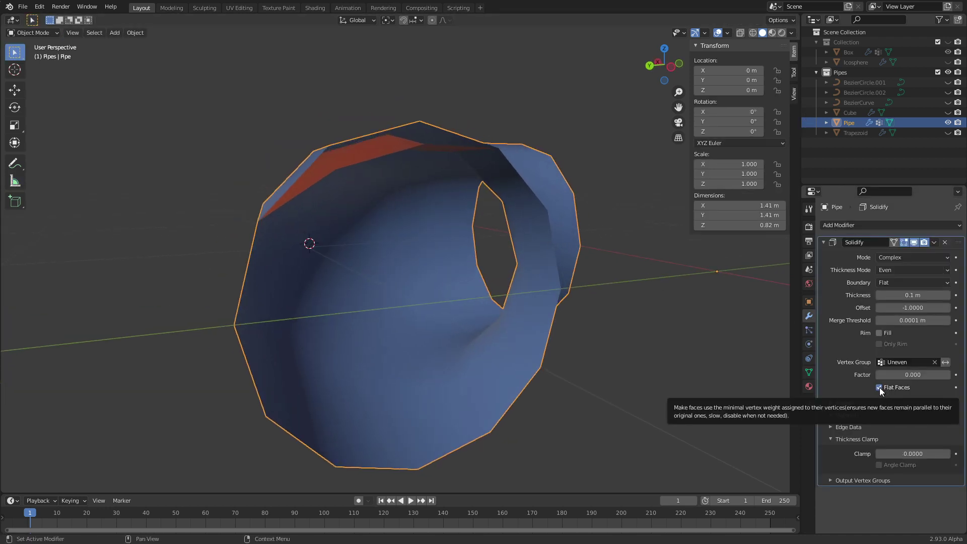
Step: Compare the pipe's inner wall with Flat Faces on and off, leaving the option disabled
{"action": "left_click", "coordinate": [880, 388]}
{"action": "left_click", "coordinate": [880, 388]}
{"action": "left_click", "coordinate": [880, 388]}
{"action": "middle_click_drag", "start_coordinate": [594, 217], "coordinate": [519, 246]}
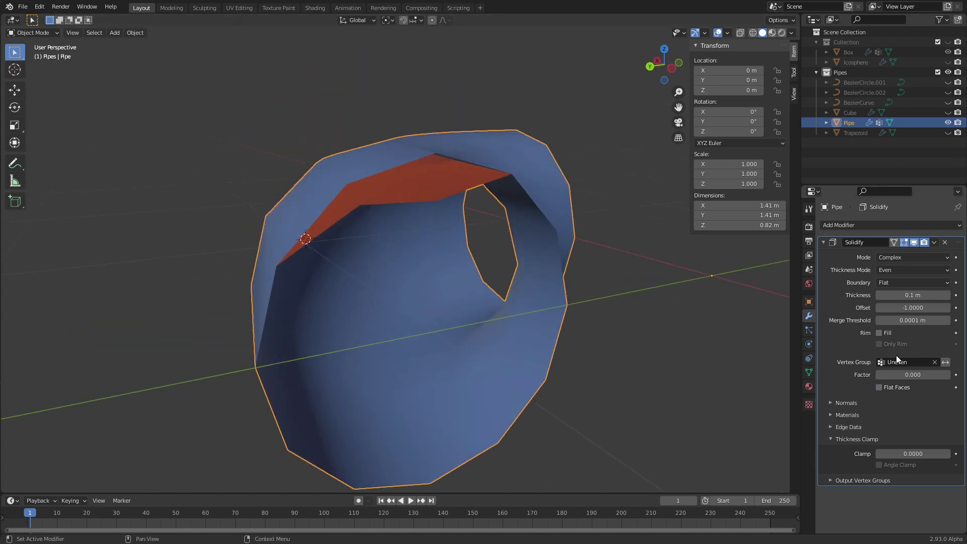
Step: Assign the Gradient vertex group to the Solidify modifier again and examine the inner wall through the open end
{"action": "left_click", "coordinate": [897, 360]}
{"action": "left_click", "coordinate": [887, 379]}
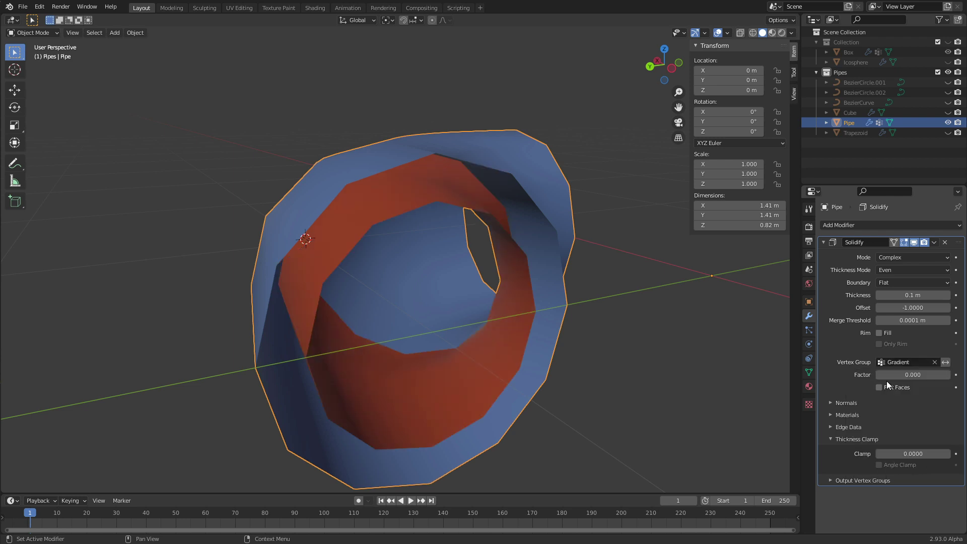
{"action": "middle_click_drag", "start_coordinate": [499, 352], "coordinate": [456, 332]}
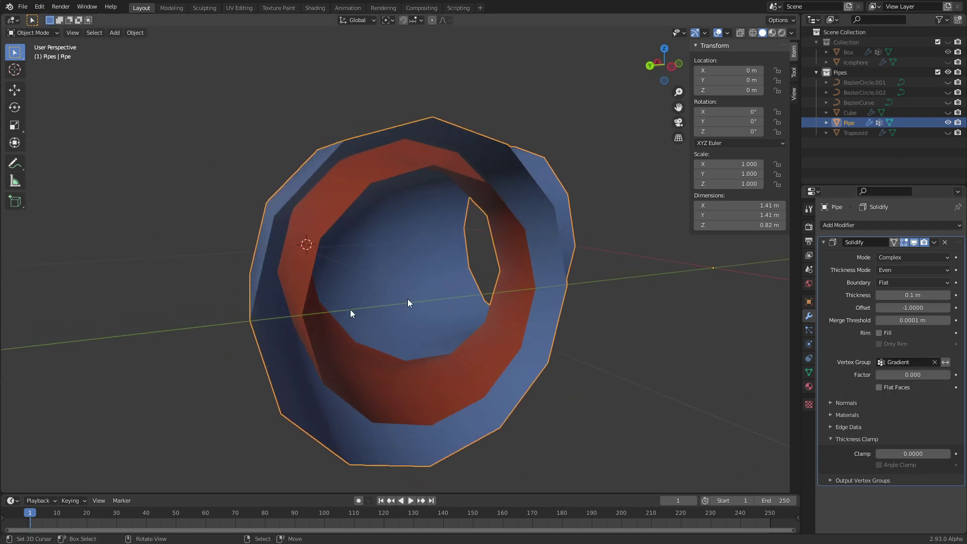
{"action": "middle_click_drag", "start_coordinate": [364, 258], "coordinate": [382, 197]}
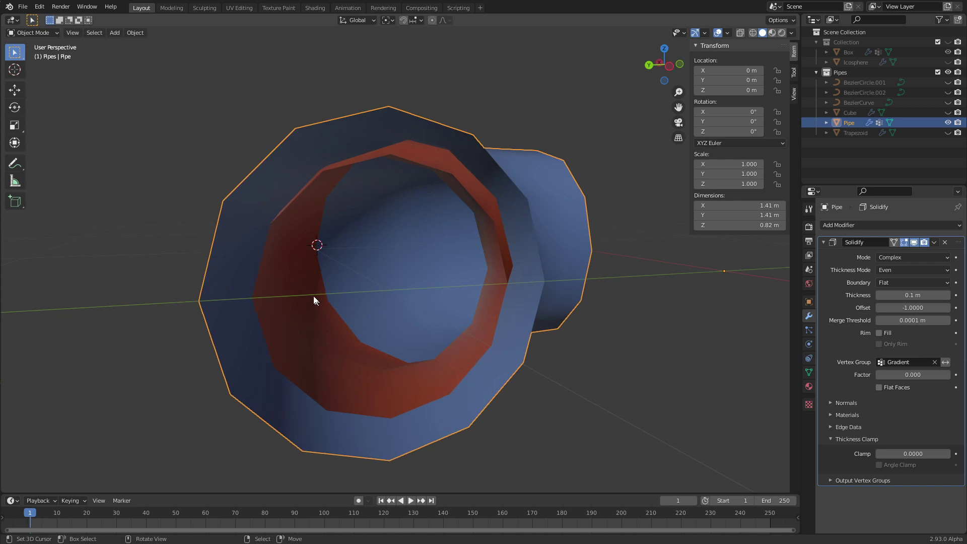
{"action": "mouse_move", "coordinate": [328, 277]}
{"action": "middle_mouse_down"}
{"action": "mouse_move", "coordinate": [403, 304]}
{"action": "mouse_move", "coordinate": [317, 268]}
{"action": "mouse_move", "coordinate": [344, 278]}
{"action": "middle_mouse_up"}
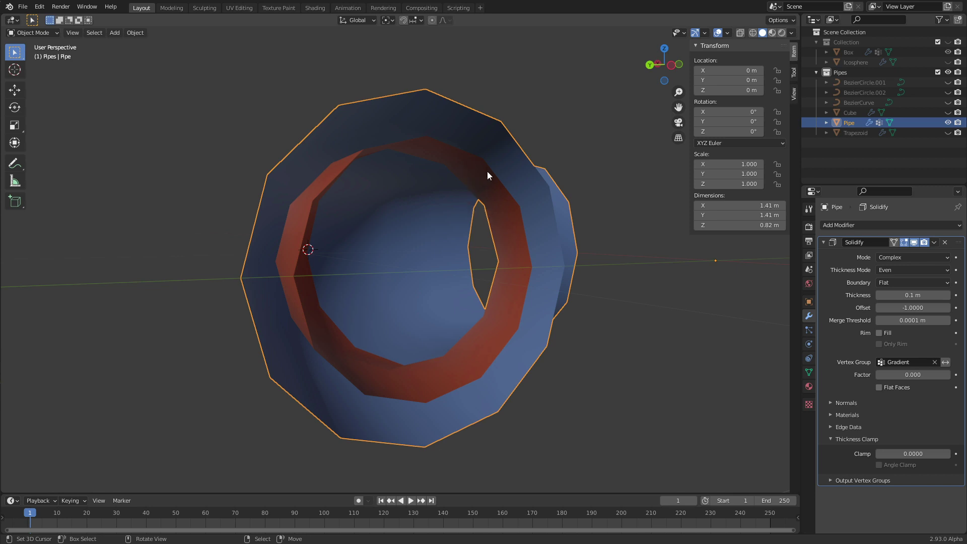
Step: Try applying the Solidify modifier and moving one vertex on the pipe's bend about 0.17 m outward in Edit Mode
{"action": "left_click", "coordinate": [936, 242]}
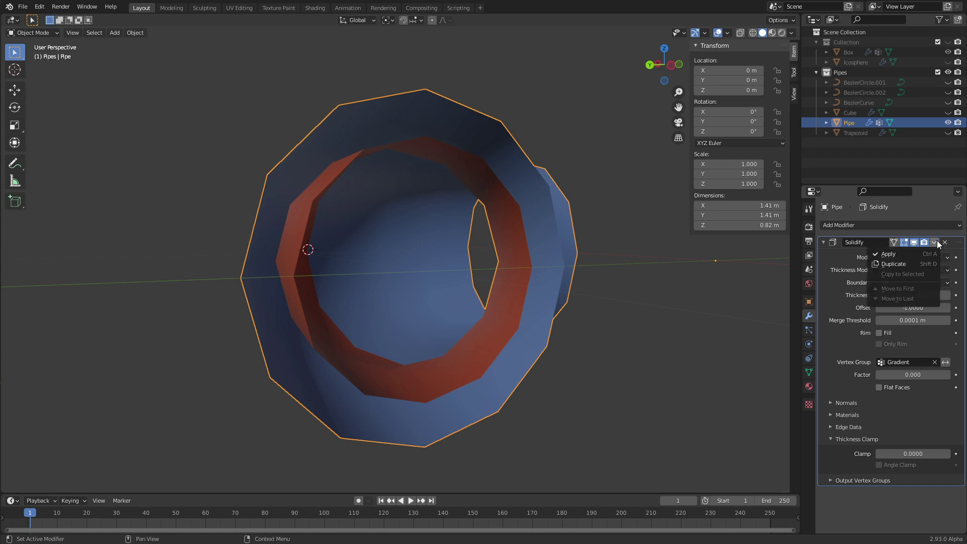
{"action": "left_click", "coordinate": [902, 255]}
{"action": "key", "text": "Tab"}
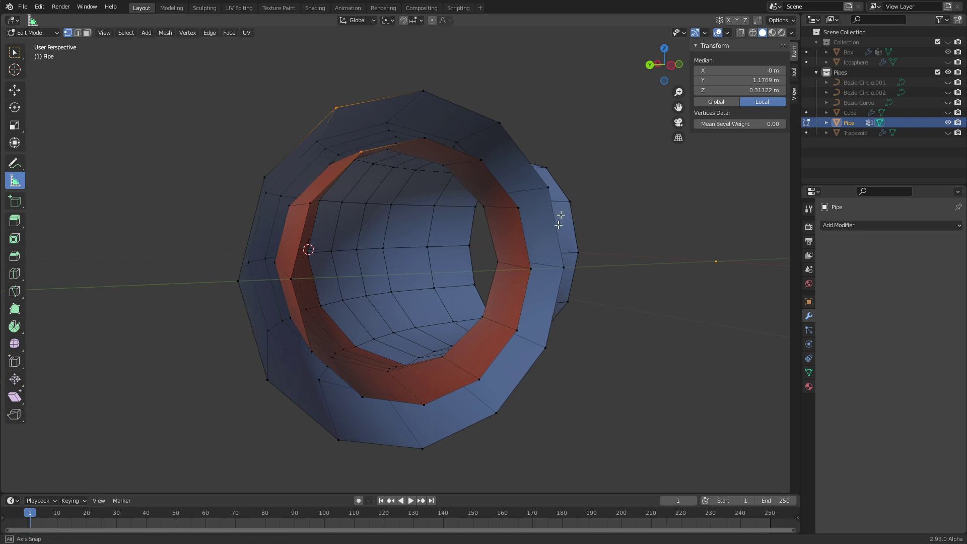
{"action": "middle_click_drag", "start_coordinate": [561, 215], "coordinate": [549, 243]}
{"action": "left_click", "coordinate": [487, 149]}
{"action": "key", "text": "g"}
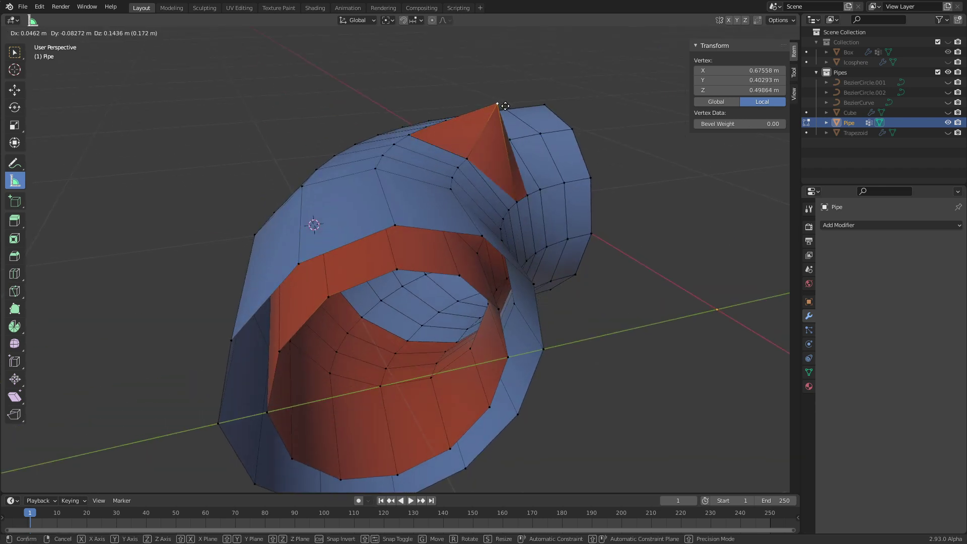
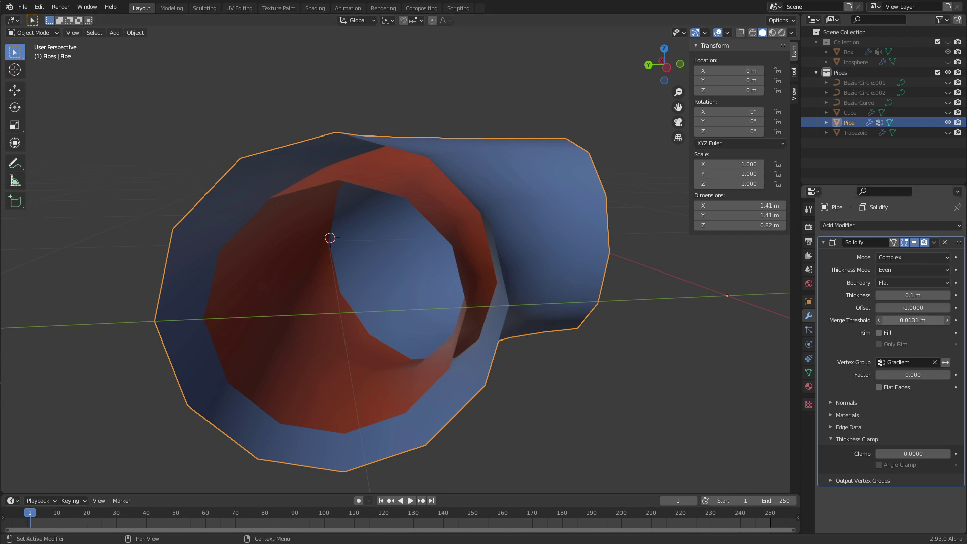
Step: Set the Solidify Merge Threshold to 0.0231 m and apply the modifier to the pipe
{"action": "left_click_drag", "start_coordinate": [913, 320], "coordinate": [928, 321]}
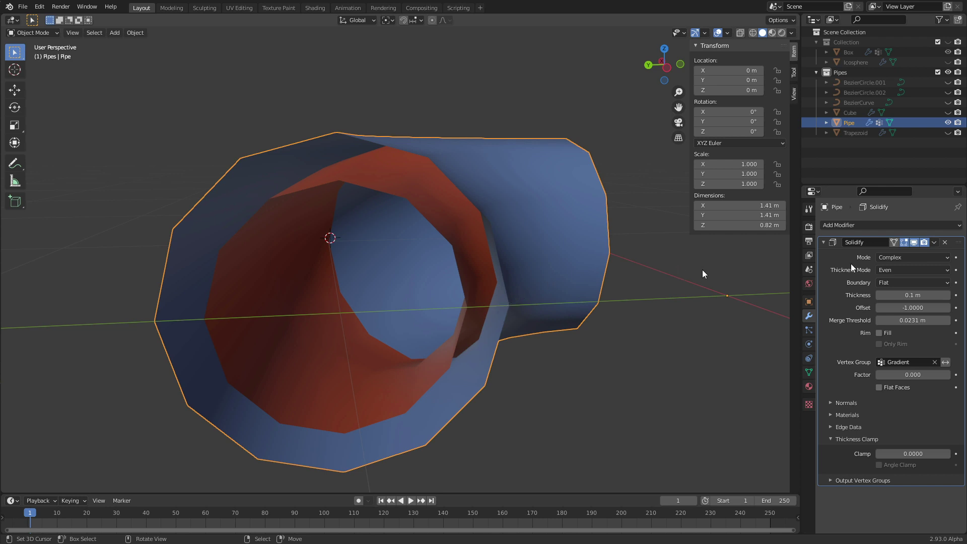
{"action": "left_click", "coordinate": [935, 242]}
{"action": "left_click", "coordinate": [890, 255]}
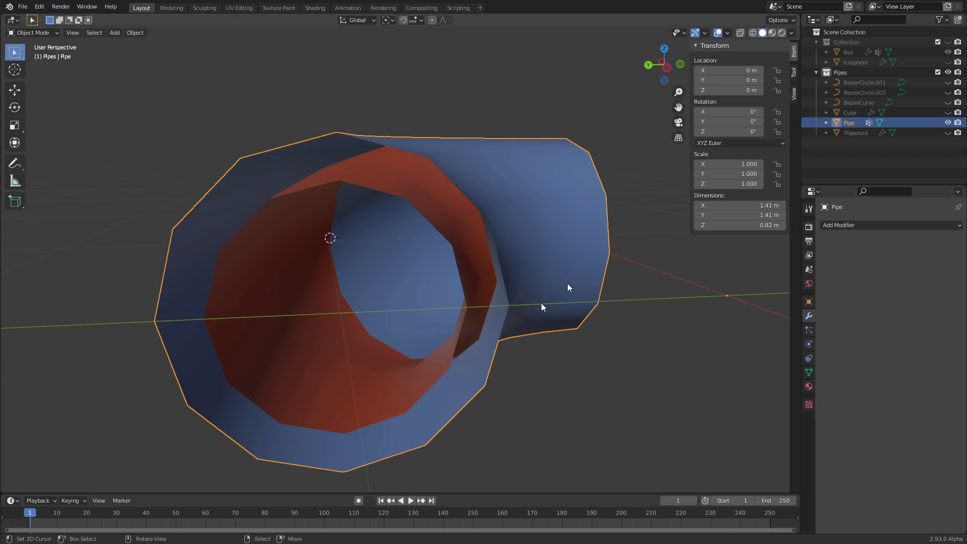
Step: Try merging all of the pipe's vertices by distance in Edit Mode and examine the resulting wall
{"action": "key", "text": "Tab"}
{"action": "key", "text": "a"}
{"action": "right_click", "coordinate": [215, 450]}
{"action": "mouse_move", "coordinate": [240, 390]}
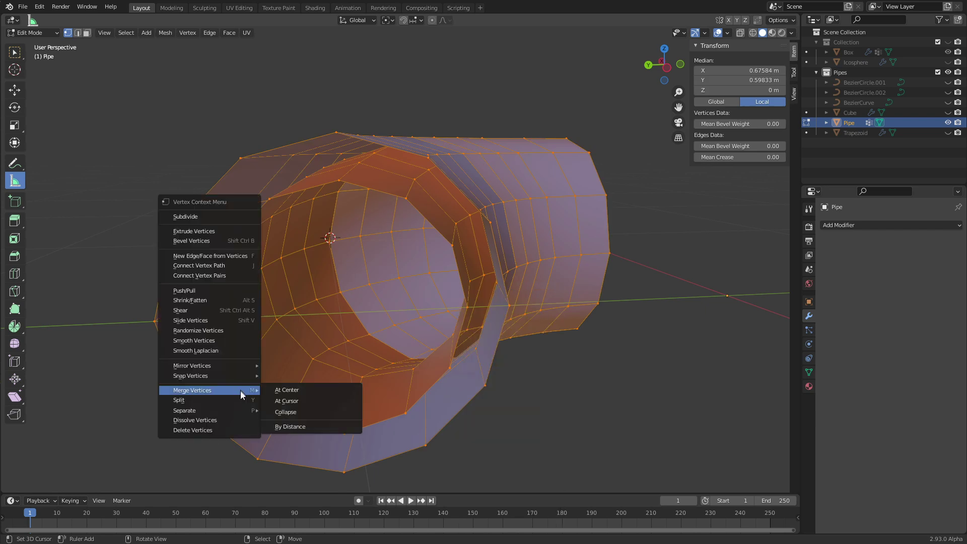
{"action": "left_click", "coordinate": [307, 426]}
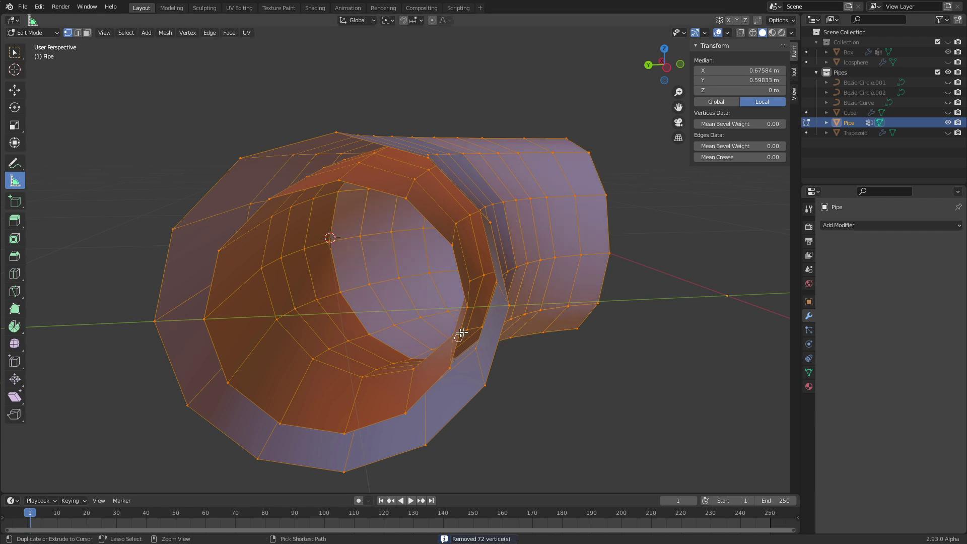
{"action": "key", "text": "alt+a"}
{"action": "key", "text": "a"}
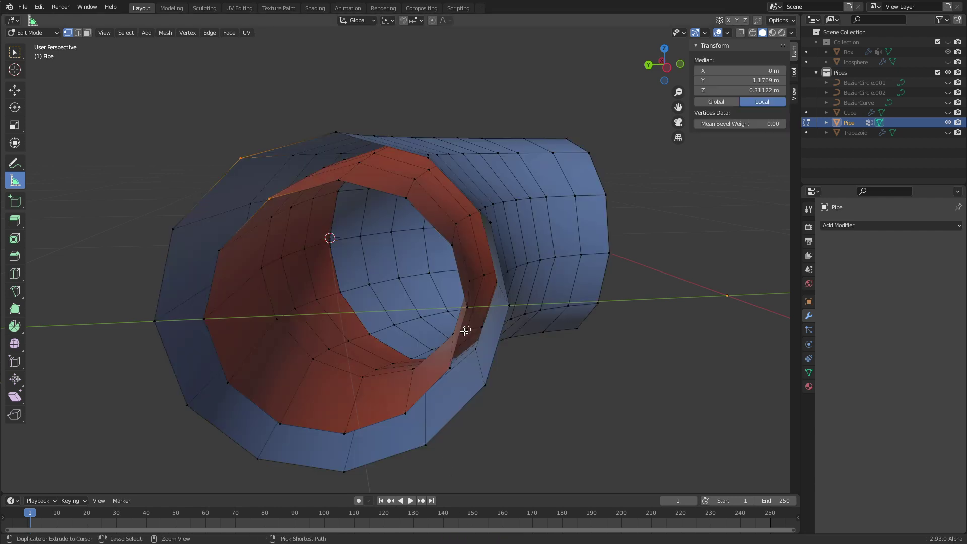
{"action": "key", "text": "Tab"}
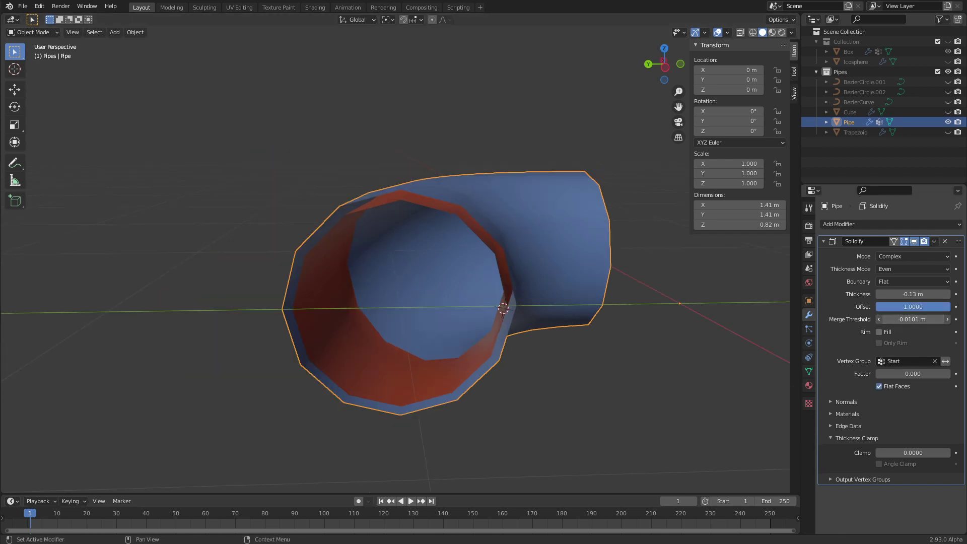
Step: Try larger Merge Threshold values such as 0.2711 m on the pipe's Solidify modifier and set the threshold to 0.0001 m
{"action": "left_click_drag", "start_coordinate": [913, 319], "coordinate": [939, 319]}
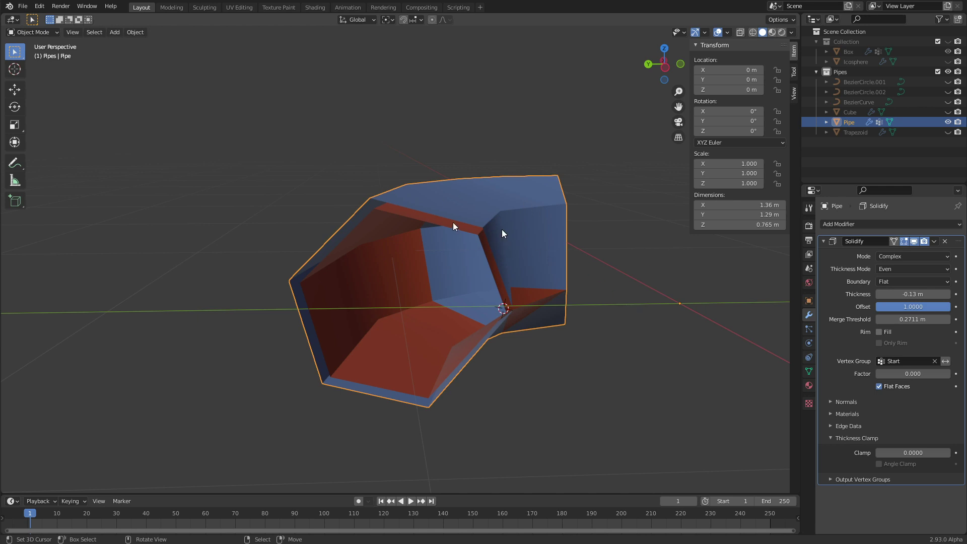
{"action": "left_click_drag", "start_coordinate": [924, 323], "coordinate": [911, 319]}
{"action": "left_click", "coordinate": [911, 320]}
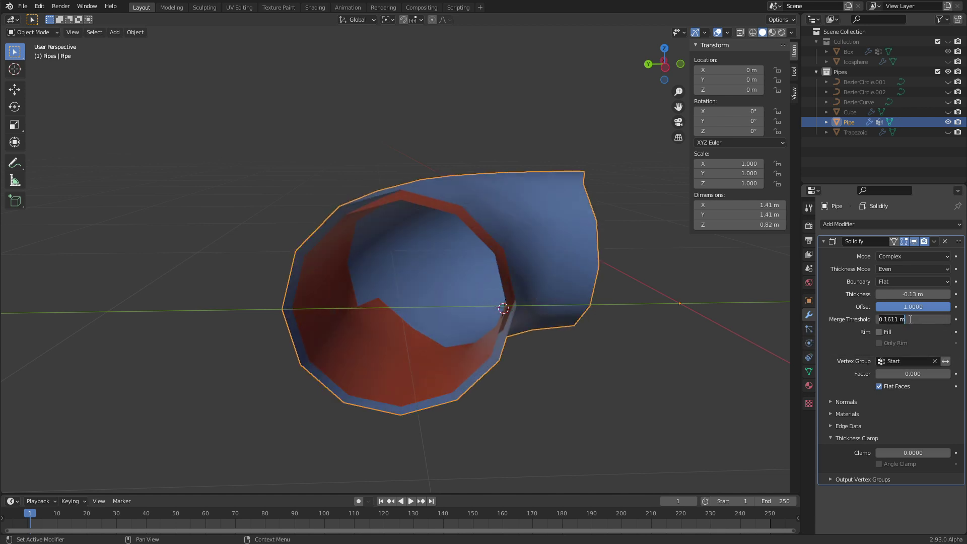
{"action": "type", "text": ".0001"}
{"action": "key", "text": "Return"}
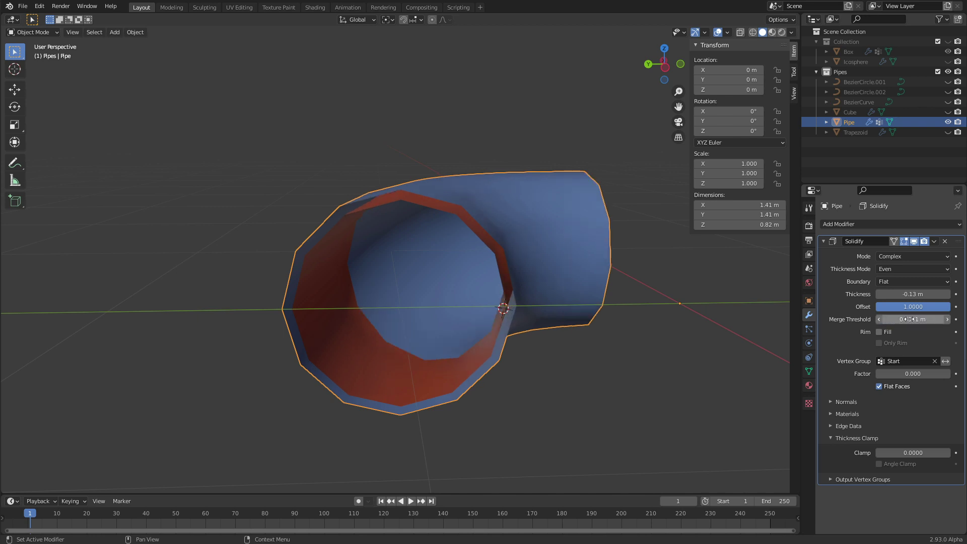
Step: Clear the vertex group from the Solidify modifier and set its Offset to -1
{"action": "left_click", "coordinate": [935, 361]}
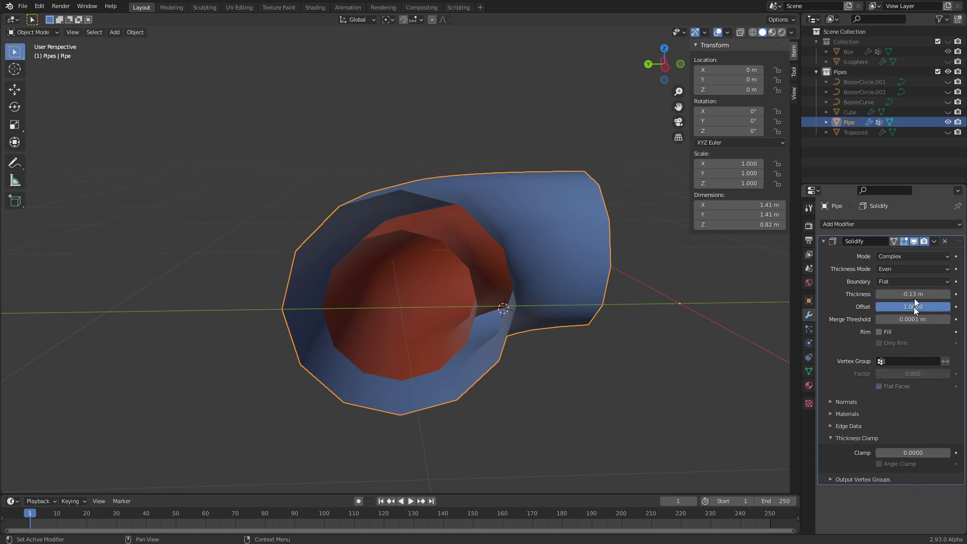
{"action": "left_click_drag", "start_coordinate": [936, 306], "coordinate": [875, 306]}
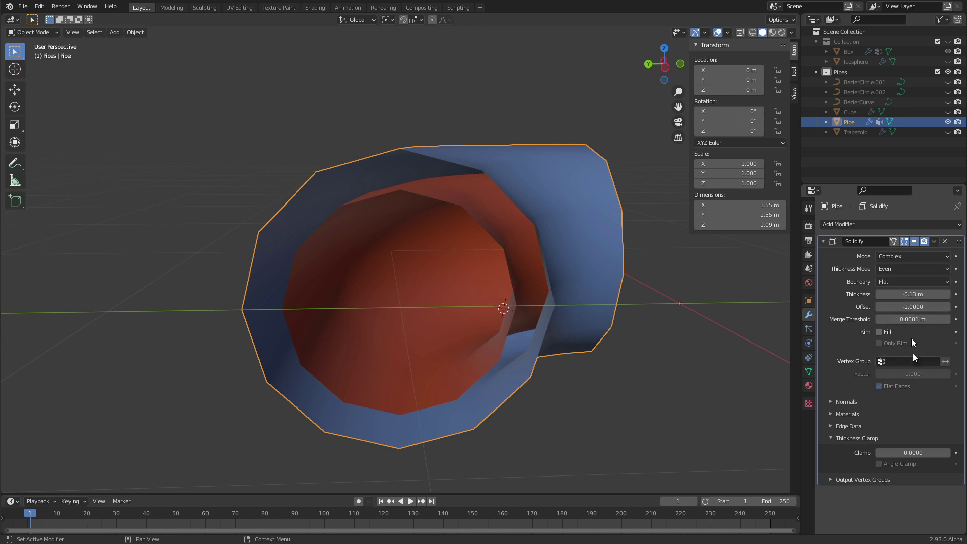
Step: Try a Solidify Thickness Clamp of 2.0, examine the pipe from the top, and undo the clamp
{"action": "left_click_drag", "start_coordinate": [901, 453], "coordinate": [937, 453]}
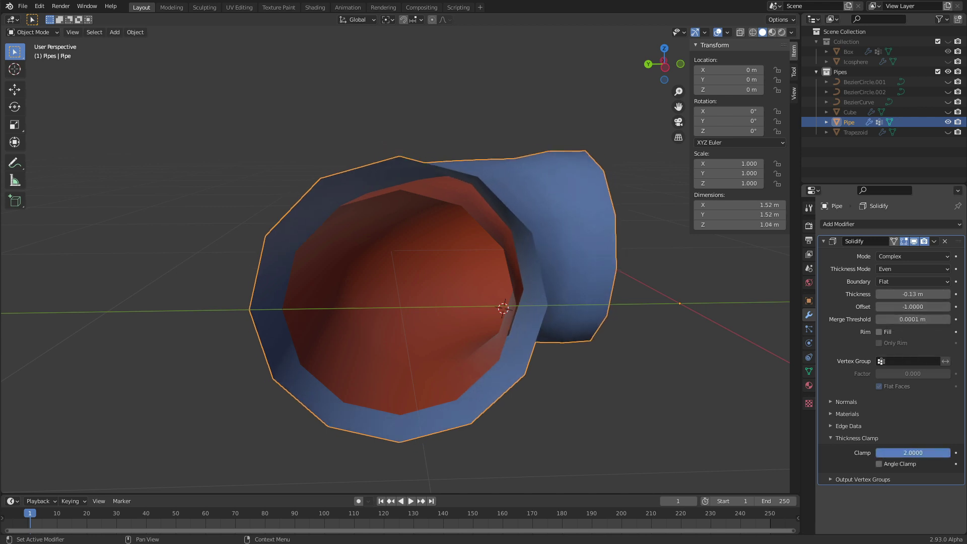
{"action": "key", "text": "KP_7"}
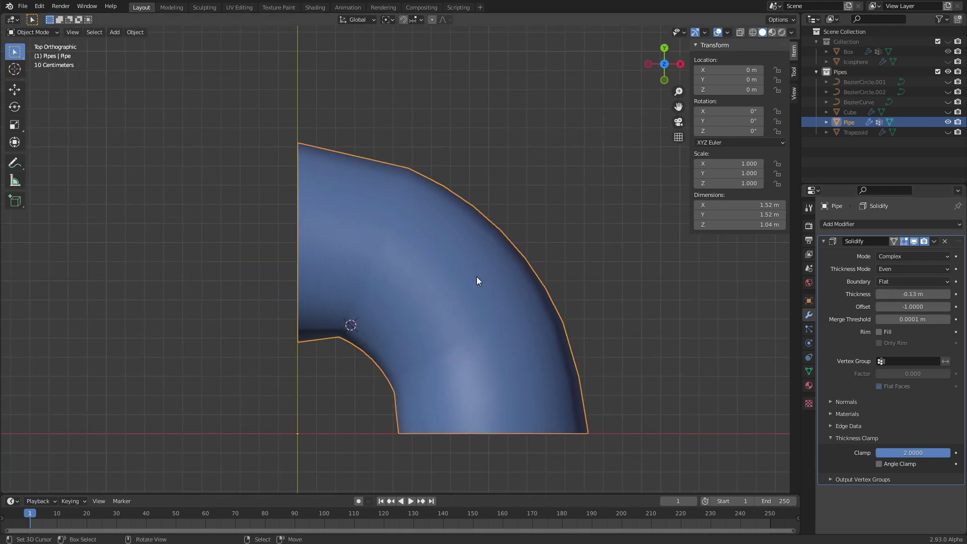
{"action": "key", "text": "Tab"}
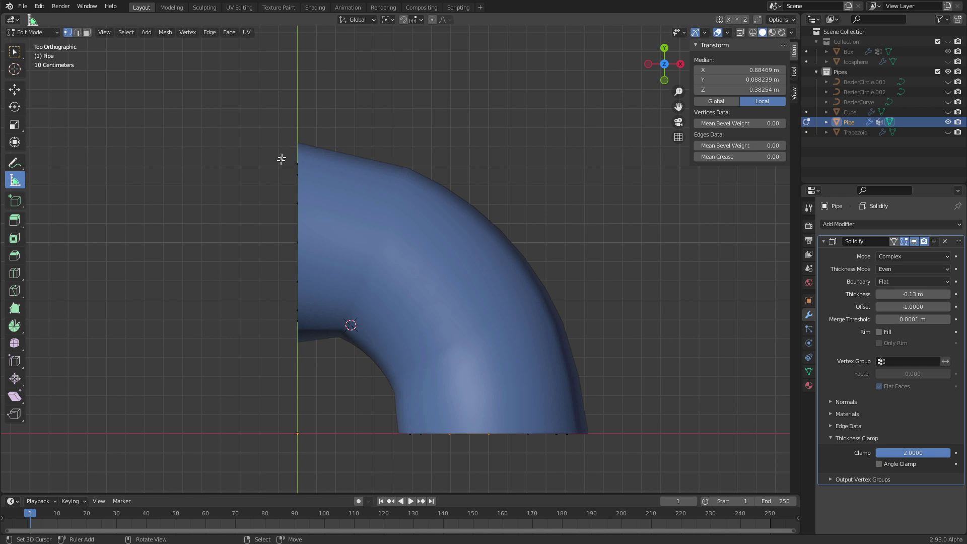
{"action": "key", "text": "Tab"}
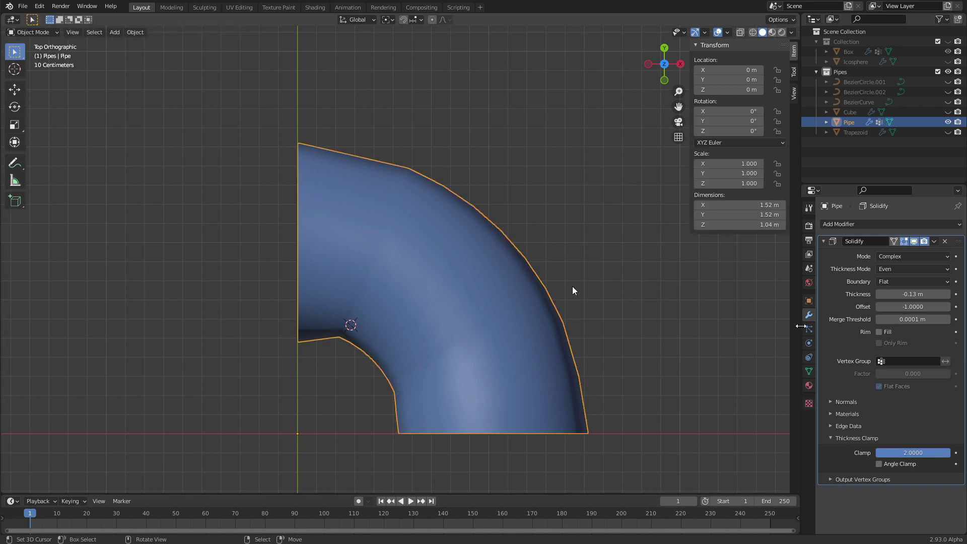
{"action": "mouse_move", "coordinate": [907, 453]}
{"action": "left_mouse_down"}
{"action": "mouse_move", "coordinate": [897, 453]}
{"action": "mouse_move", "coordinate": [914, 453]}
{"action": "left_mouse_up"}
{"action": "key", "text": "ctrl+z"}
Step: Show the pipe in wireframe and annotate one short segment on each of its inner and outer bend outlines
{"action": "key", "text": "shift+z"}
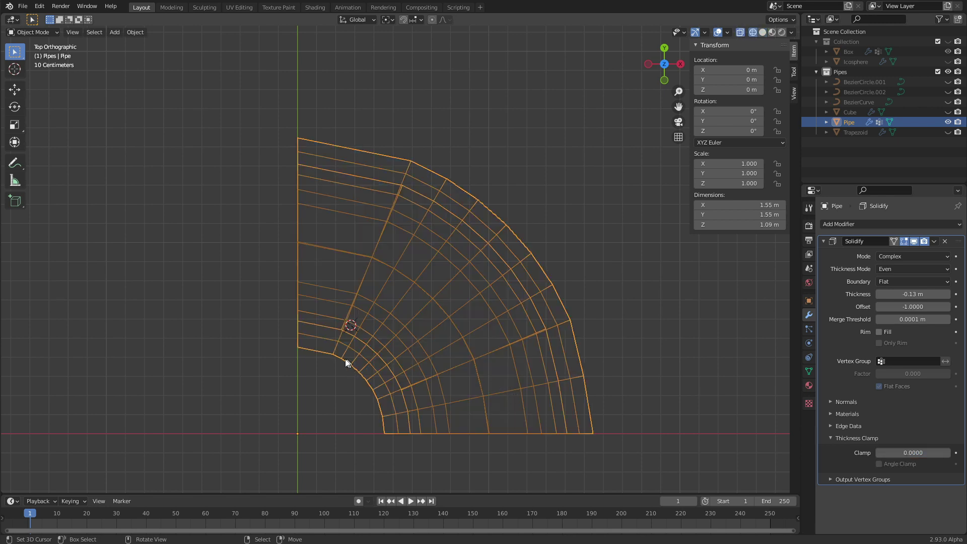
{"action": "left_click_drag", "start_coordinate": [335, 355], "coordinate": [344, 358]}
{"action": "left_click_drag", "start_coordinate": [412, 162], "coordinate": [448, 180]}
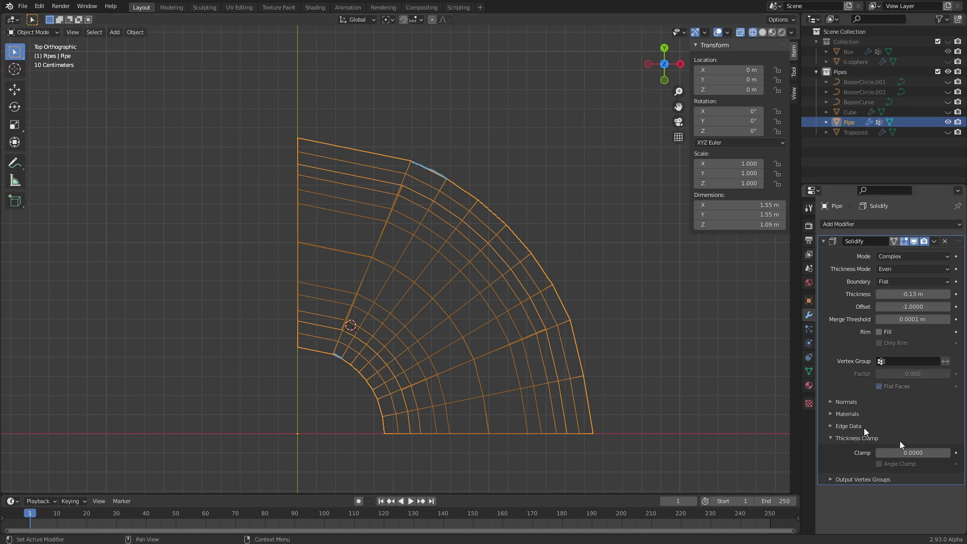
Step: Set the Solidify Thickness to -0.75 m and the Thickness Clamp to 0.6267
{"action": "left_click_drag", "start_coordinate": [908, 453], "coordinate": [943, 451]}
{"action": "left_click_drag", "start_coordinate": [906, 294], "coordinate": [929, 294]}
{"action": "key", "text": "BackSpace"}
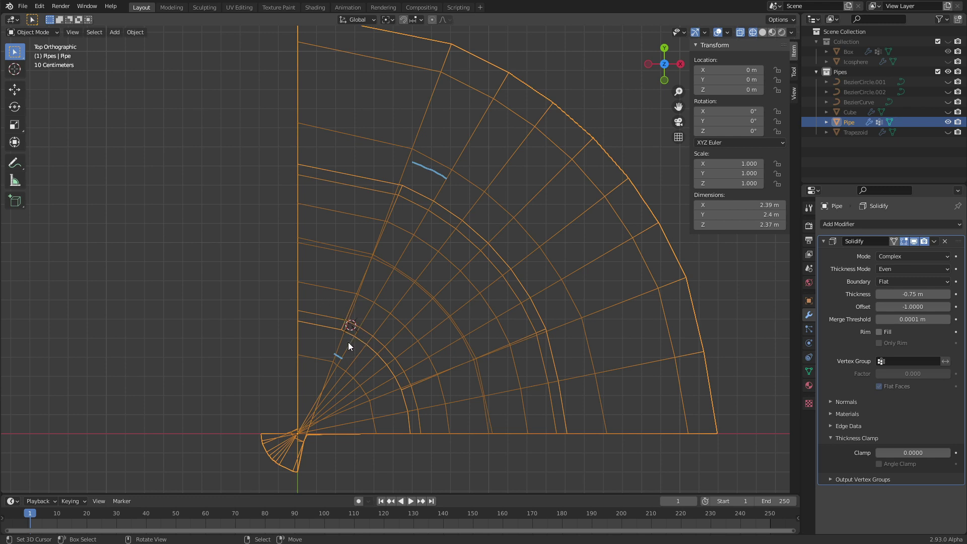
{"action": "left_click_drag", "start_coordinate": [880, 452], "coordinate": [937, 452]}
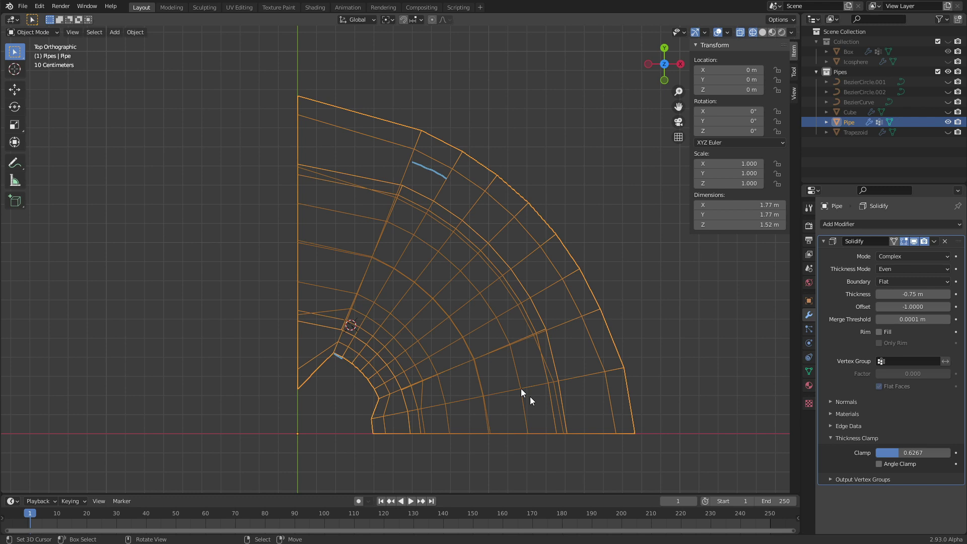
Step: Select the edge loop nearest the pipe's lower end in Edit Mode and place the 3D cursor at its inner side
{"action": "key", "text": "Tab"}
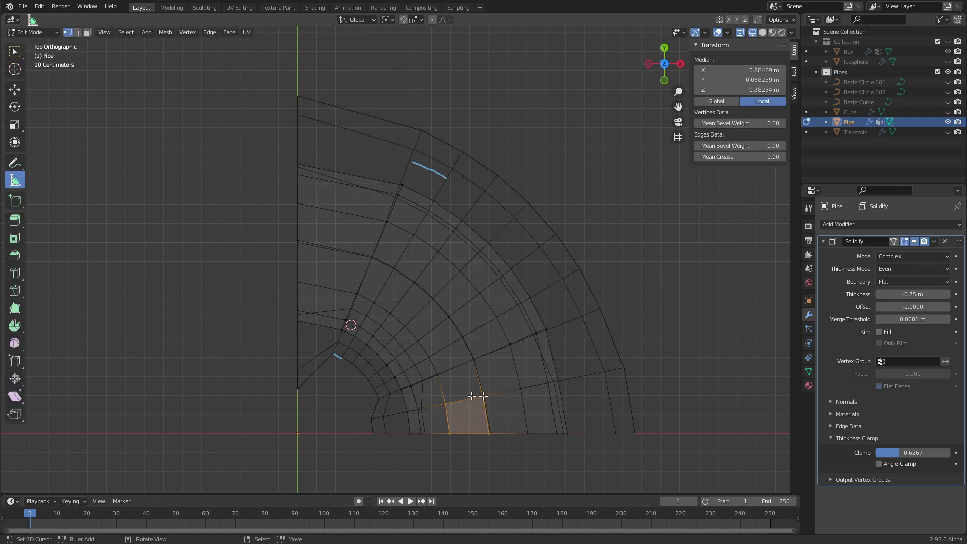
{"action": "key", "text": "ctrl+r"}
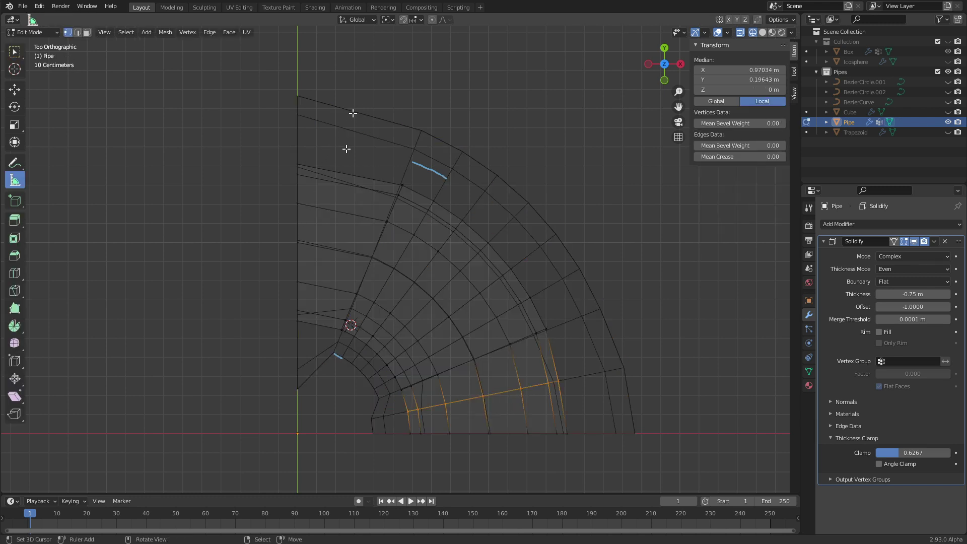
{"action": "left_click", "coordinate": [407, 413]}
{"action": "key", "text": "r"}
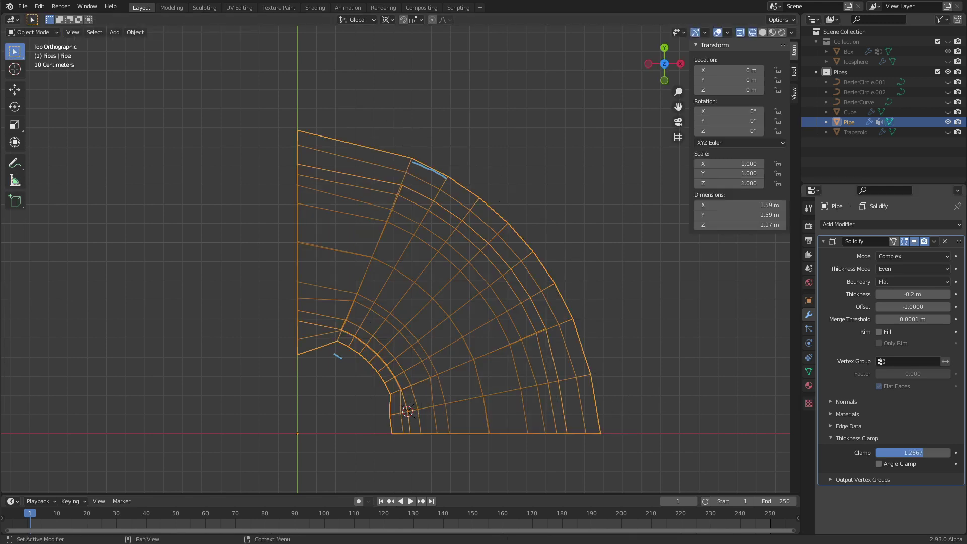
Step: Enable Angle Clamp with Clamp at 0.9467, and select the edge loop next to the pipe's upper opening for inspection
{"action": "left_click", "coordinate": [881, 464]}
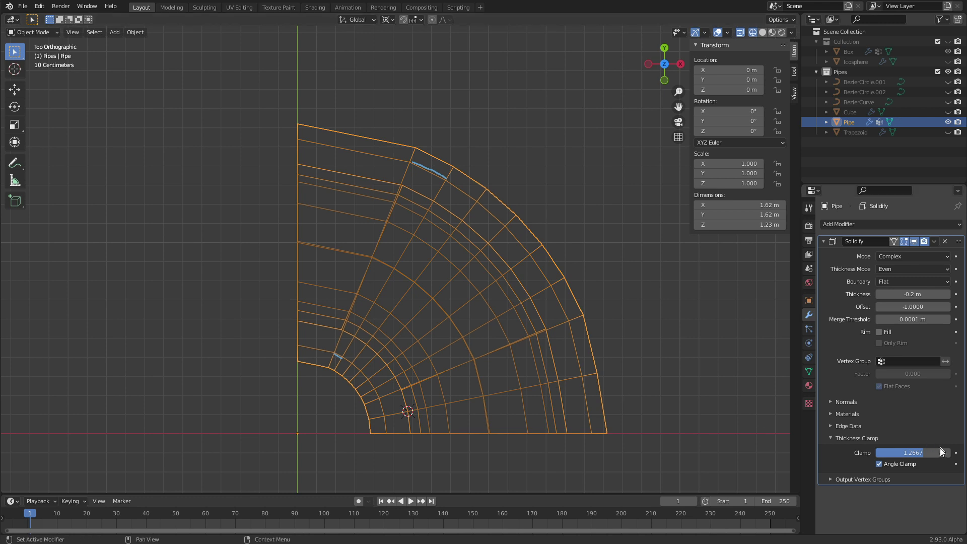
{"action": "mouse_move", "coordinate": [893, 461]}
{"action": "left_mouse_down"}
{"action": "mouse_move", "coordinate": [904, 461]}
{"action": "mouse_move", "coordinate": [885, 461]}
{"action": "left_mouse_up"}
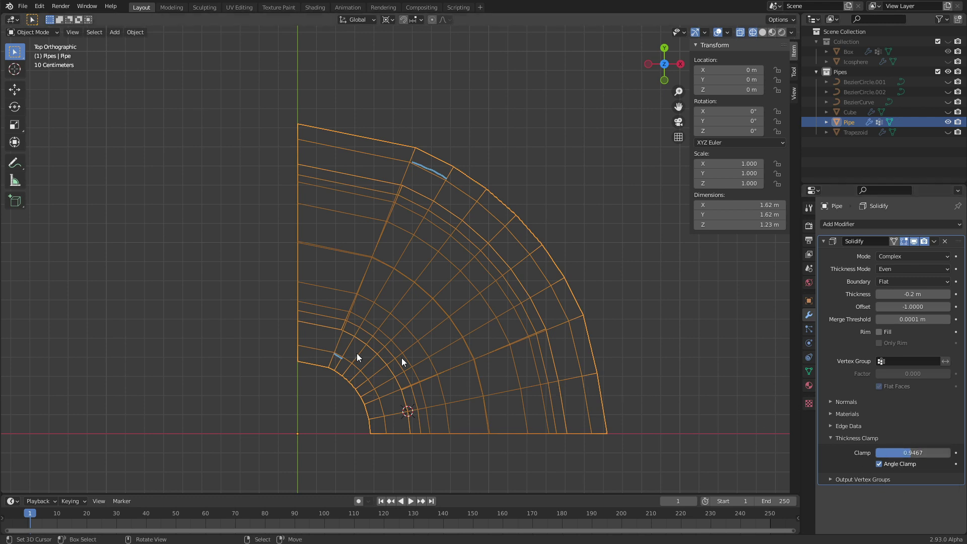
{"action": "key", "text": "Tab"}
{"action": "left_click", "coordinate": [359, 276], "text": "alt"}
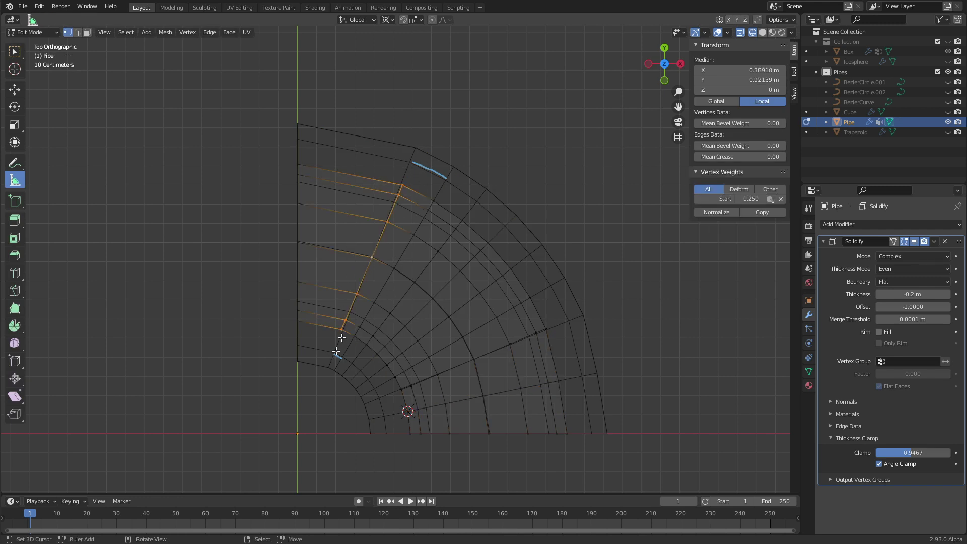
{"action": "key", "text": "Tab"}
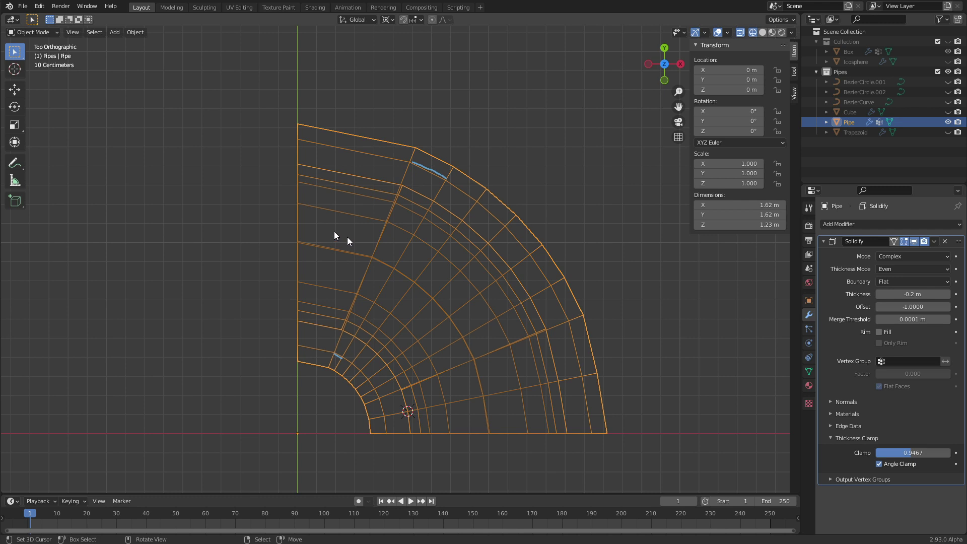
Step: Compare the pipe's bend in solid shading with Angle Clamp off and on, leaving the option enabled
{"action": "mouse_move", "coordinate": [362, 252]}
{"action": "middle_mouse_down"}
{"action": "mouse_move", "coordinate": [360, 226]}
{"action": "mouse_move", "coordinate": [407, 180]}
{"action": "middle_mouse_up"}
{"action": "key", "text": "z"}
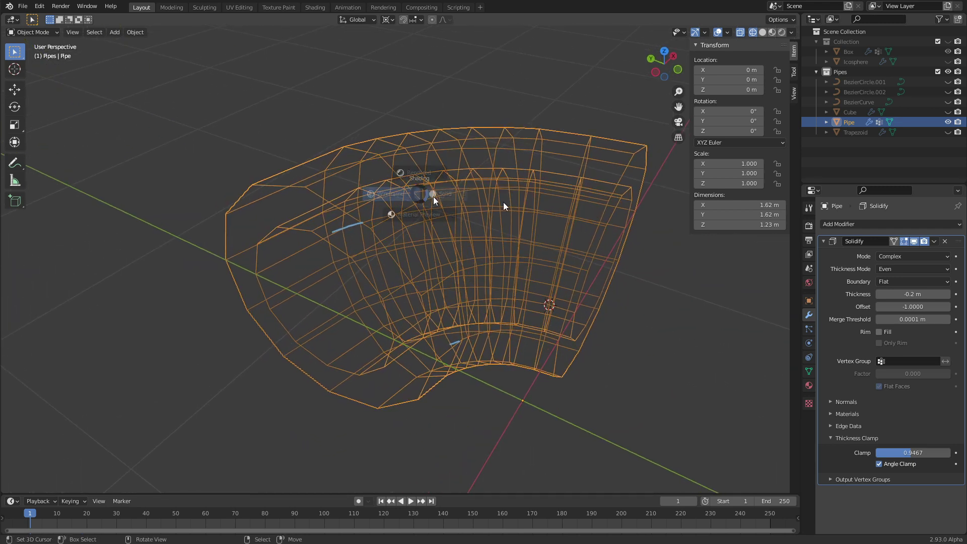
{"action": "left_click", "coordinate": [503, 202]}
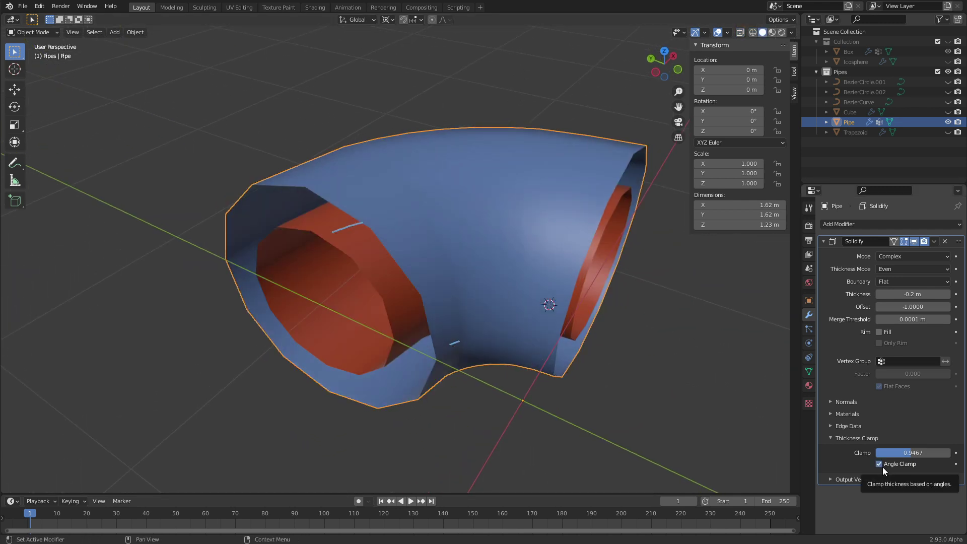
{"action": "left_click", "coordinate": [882, 467]}
{"action": "middle_click_drag", "start_coordinate": [607, 344], "coordinate": [567, 395]}
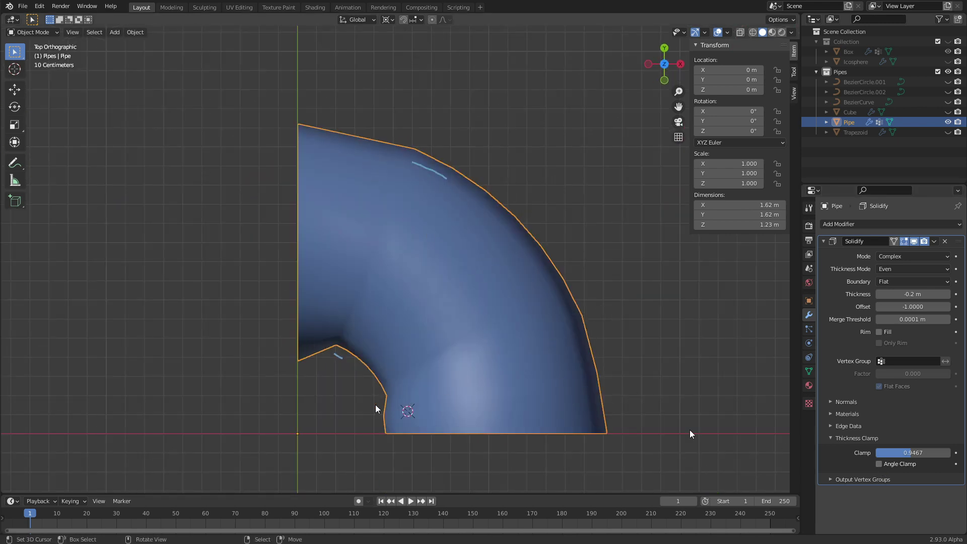
{"action": "left_click", "coordinate": [879, 464]}
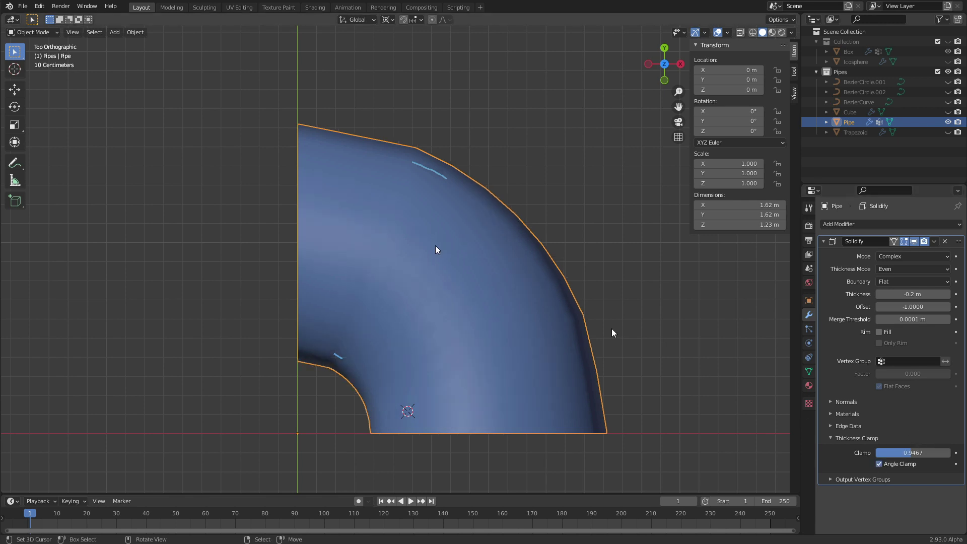
Step: Set the Solidify Thickness to -0.11 m and the Offset to 1 with the pipe shown in wireframe
{"action": "mouse_move", "coordinate": [886, 294]}
{"action": "left_mouse_down"}
{"action": "mouse_move", "coordinate": [867, 294]}
{"action": "mouse_move", "coordinate": [879, 295]}
{"action": "left_mouse_up"}
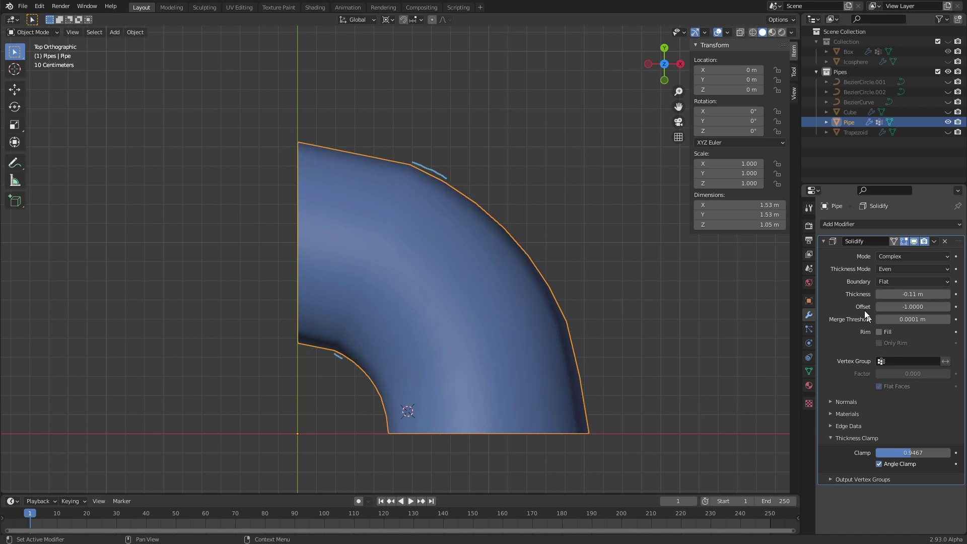
{"action": "key", "text": "shift+z"}
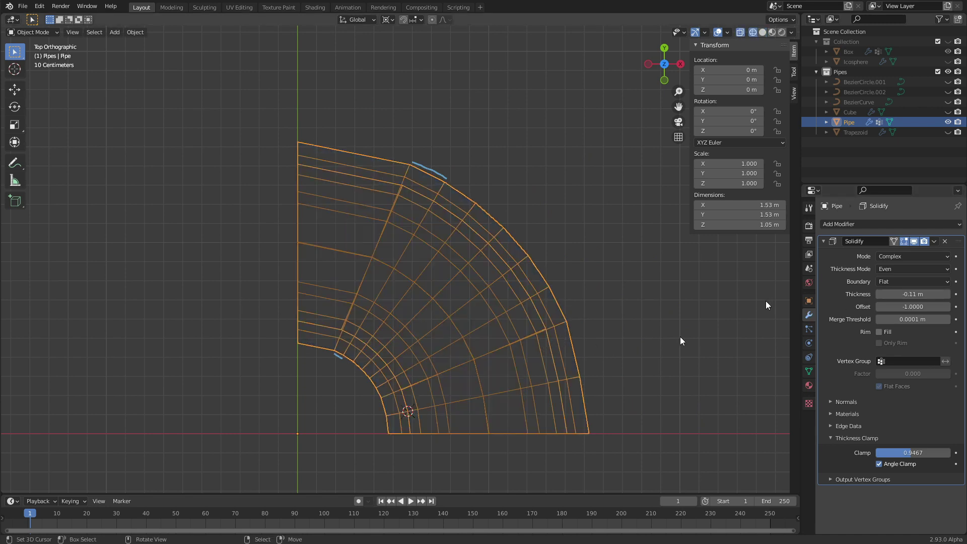
{"action": "mouse_move", "coordinate": [899, 304]}
{"action": "left_mouse_down"}
{"action": "mouse_move", "coordinate": [882, 304]}
{"action": "mouse_move", "coordinate": [900, 304]}
{"action": "left_mouse_up"}
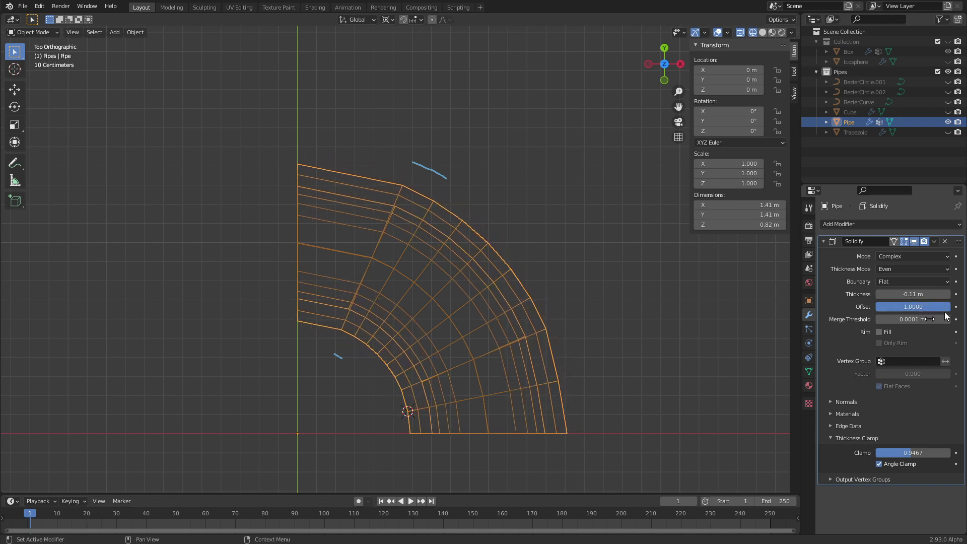
Step: Set the Thickness Clamp to 2.0 and compare the inner wall with Angle Clamp off and on, leaving it enabled
{"action": "mouse_move", "coordinate": [913, 453]}
{"action": "left_mouse_down"}
{"action": "mouse_move", "coordinate": [881, 469]}
{"action": "mouse_move", "coordinate": [924, 461]}
{"action": "left_mouse_up"}
{"action": "left_click", "coordinate": [883, 465]}
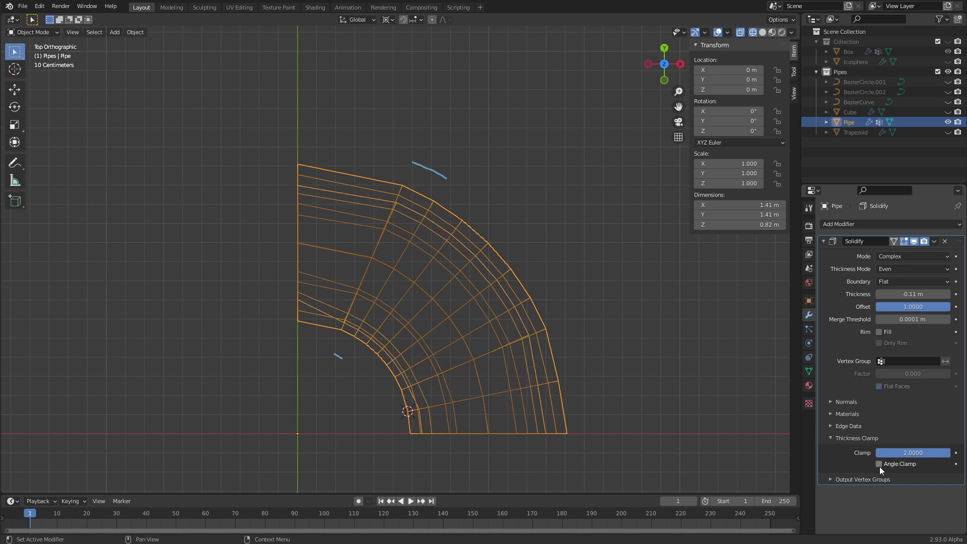
{"action": "scroll", "coordinate": [437, 394], "scroll_direction": "up", "scroll_amount": 2}
{"action": "middle_click_drag", "start_coordinate": [436, 394], "coordinate": [425, 283], "text": "shift"}
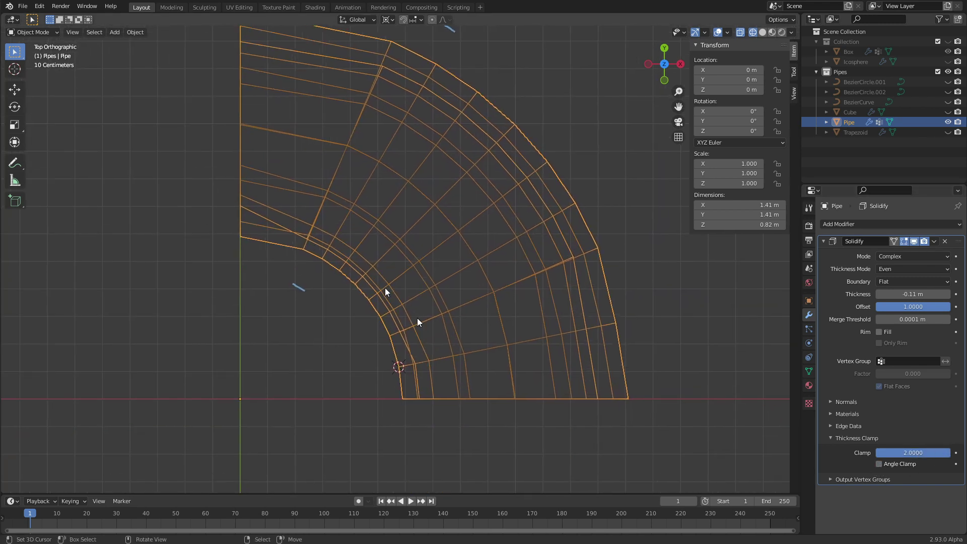
{"action": "left_click", "coordinate": [880, 464]}
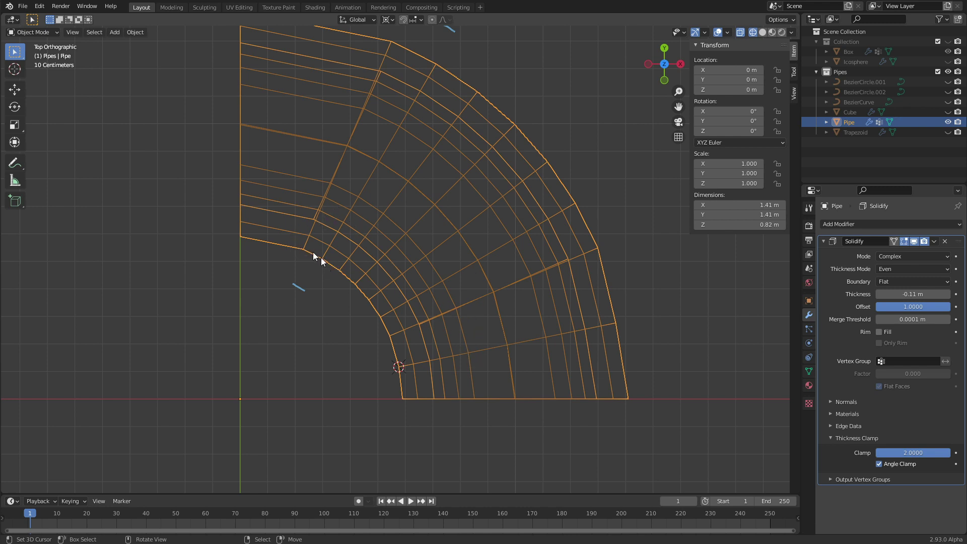
{"action": "middle_click_drag", "start_coordinate": [311, 257], "coordinate": [396, 179]}
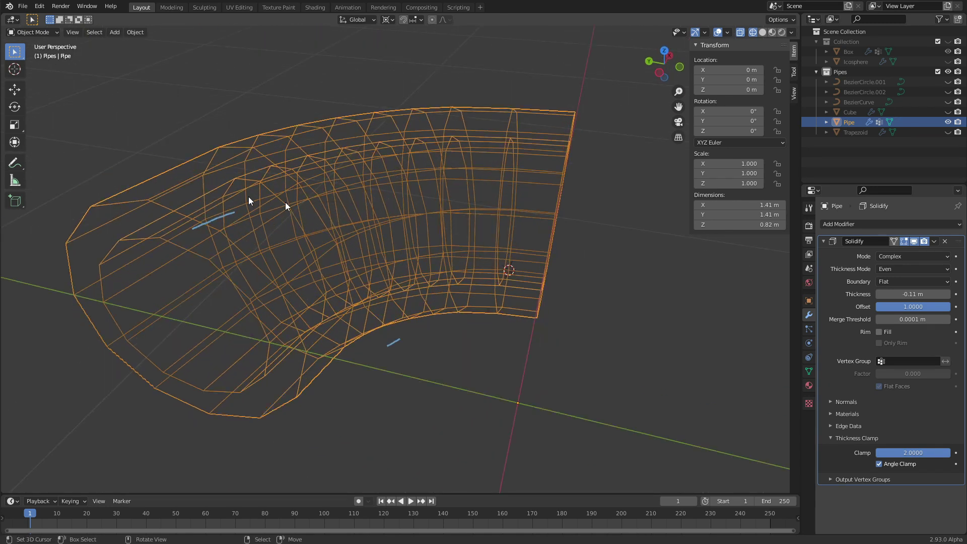
Step: In solid shading, disable Angle Clamp and set the pipe's Clamp to 0.8133, Thickness to 0.3 m and Offset to -1
{"action": "middle_click_drag", "start_coordinate": [285, 203], "coordinate": [425, 180]}
{"action": "key", "text": "shift+z"}
{"action": "mouse_move", "coordinate": [406, 213]}
{"action": "middle_mouse_down"}
{"action": "mouse_move", "coordinate": [443, 208]}
{"action": "mouse_move", "coordinate": [455, 192]}
{"action": "mouse_move", "coordinate": [494, 193]}
{"action": "middle_mouse_up"}
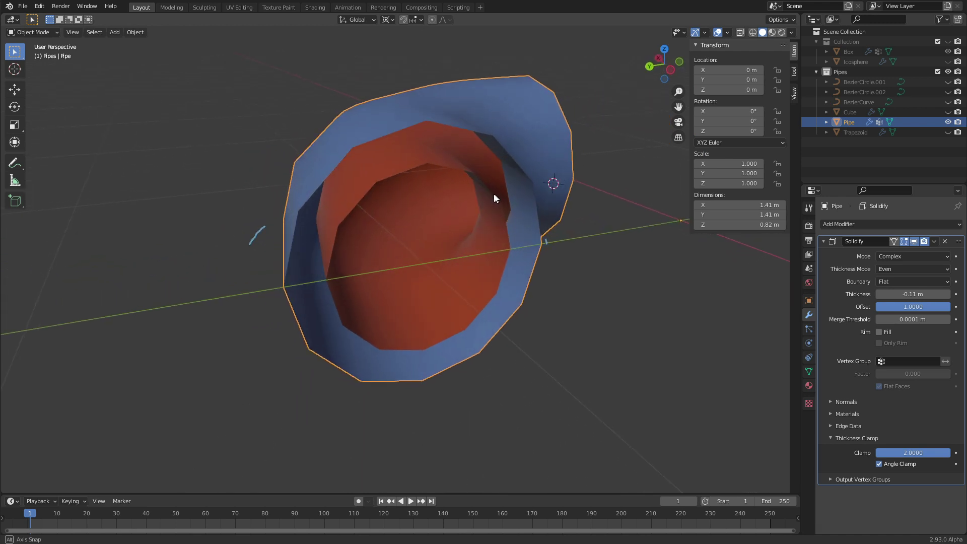
{"action": "left_click", "coordinate": [880, 464]}
{"action": "left_click_drag", "start_coordinate": [938, 455], "coordinate": [892, 454]}
{"action": "mouse_move", "coordinate": [945, 306]}
{"action": "left_mouse_down"}
{"action": "mouse_move", "coordinate": [877, 306]}
{"action": "mouse_move", "coordinate": [897, 294]}
{"action": "mouse_move", "coordinate": [948, 293]}
{"action": "left_mouse_up"}
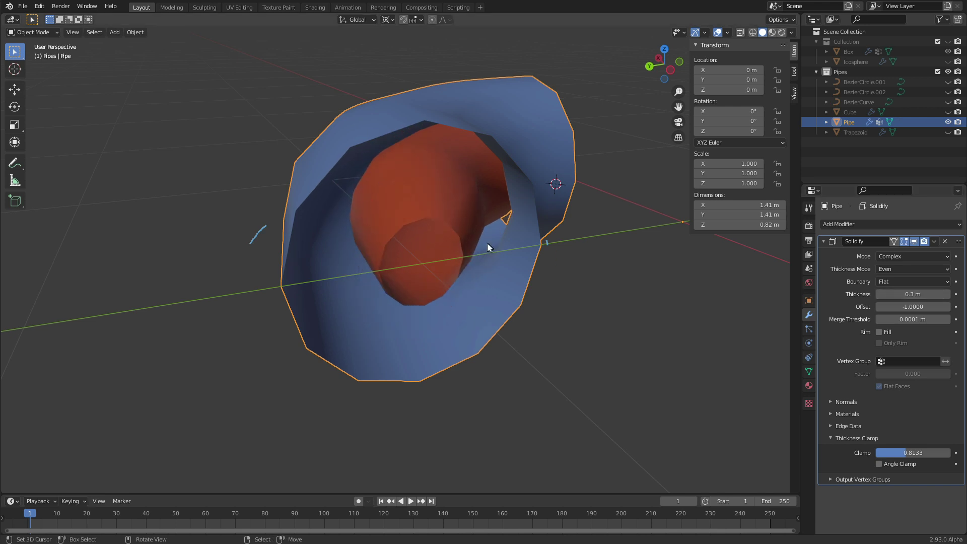
Step: Inspect the pipe's inner wall from above in wireframe and in solid shading, and set the Thickness Clamp to 0.68
{"action": "key", "text": "KP_7"}
{"action": "key", "text": "shift+z"}
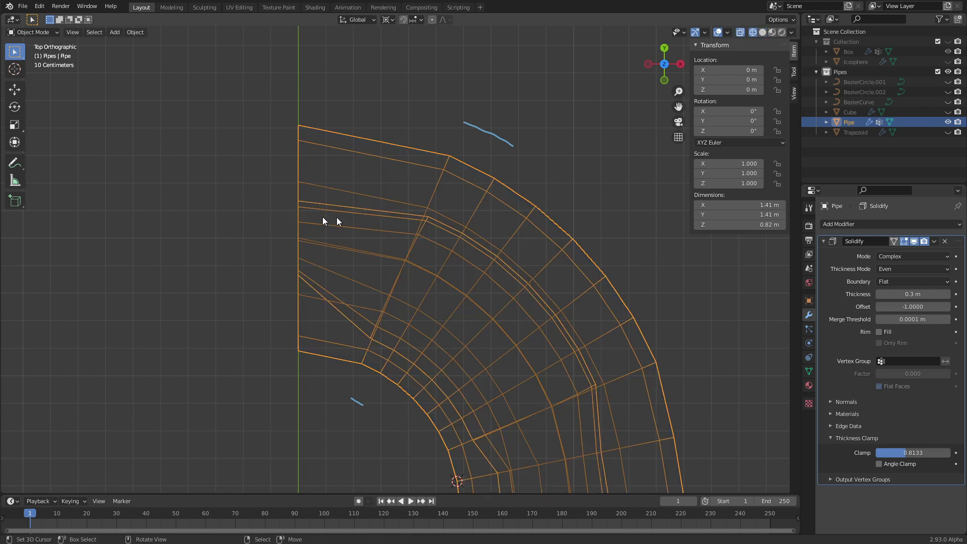
{"action": "scroll", "coordinate": [405, 270], "scroll_direction": "down", "scroll_amount": 2}
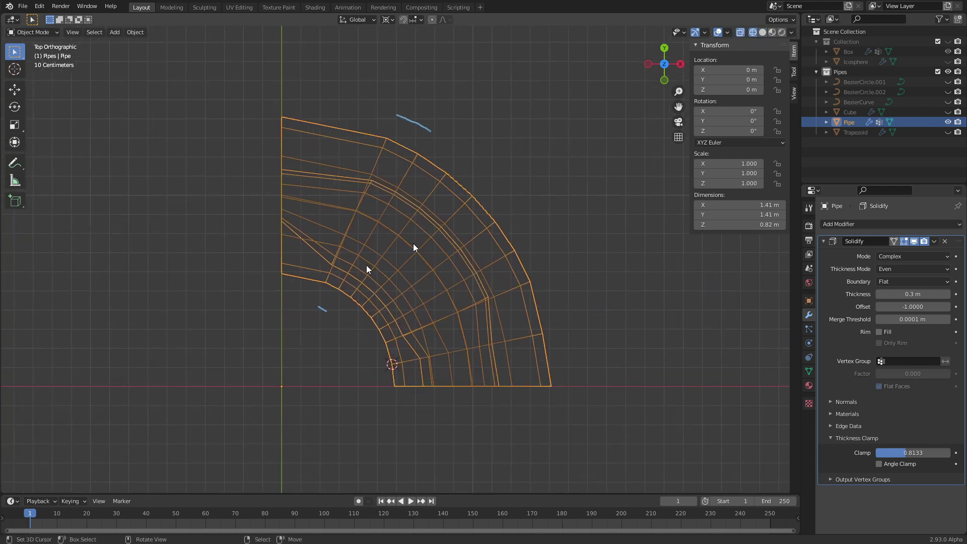
{"action": "mouse_move", "coordinate": [456, 355]}
{"action": "middle_mouse_down"}
{"action": "mouse_move", "coordinate": [346, 208]}
{"action": "mouse_move", "coordinate": [423, 184]}
{"action": "mouse_move", "coordinate": [418, 235]}
{"action": "mouse_move", "coordinate": [427, 259]}
{"action": "middle_mouse_up"}
{"action": "key", "text": "z"}
{"action": "key", "text": "z"}
{"action": "left_click", "coordinate": [480, 256]}
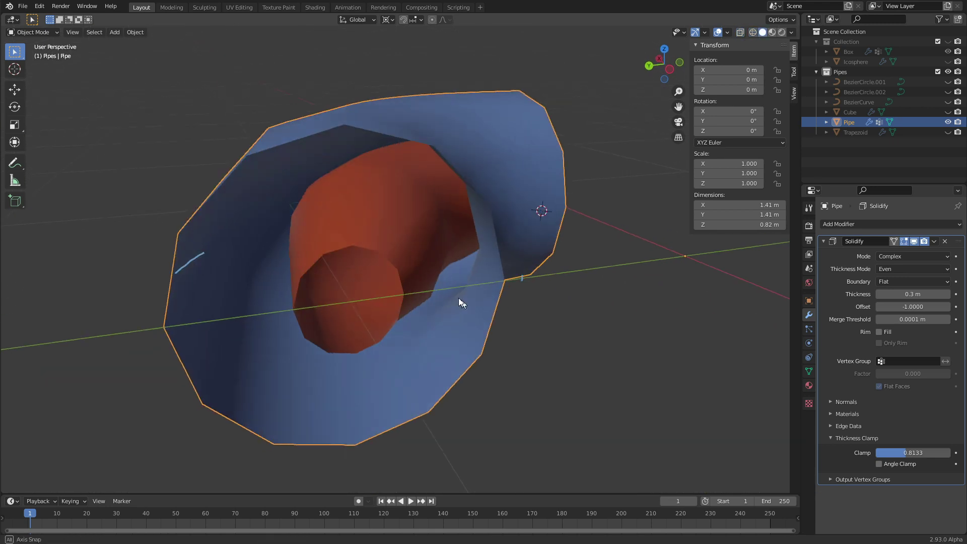
{"action": "middle_click_drag", "start_coordinate": [459, 297], "coordinate": [482, 307]}
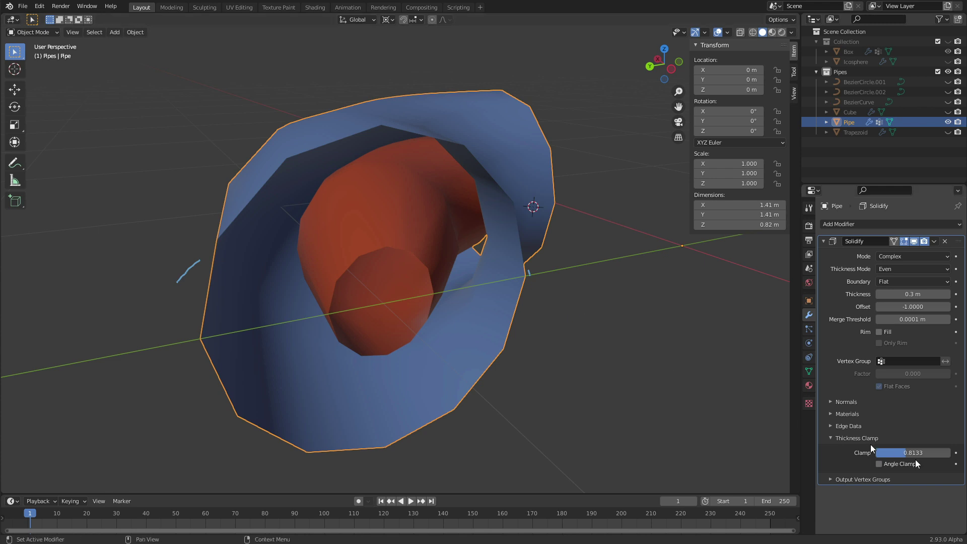
{"action": "mouse_move", "coordinate": [899, 453]}
{"action": "left_mouse_down"}
{"action": "mouse_move", "coordinate": [856, 453]}
{"action": "mouse_move", "coordinate": [902, 452]}
{"action": "left_mouse_up"}
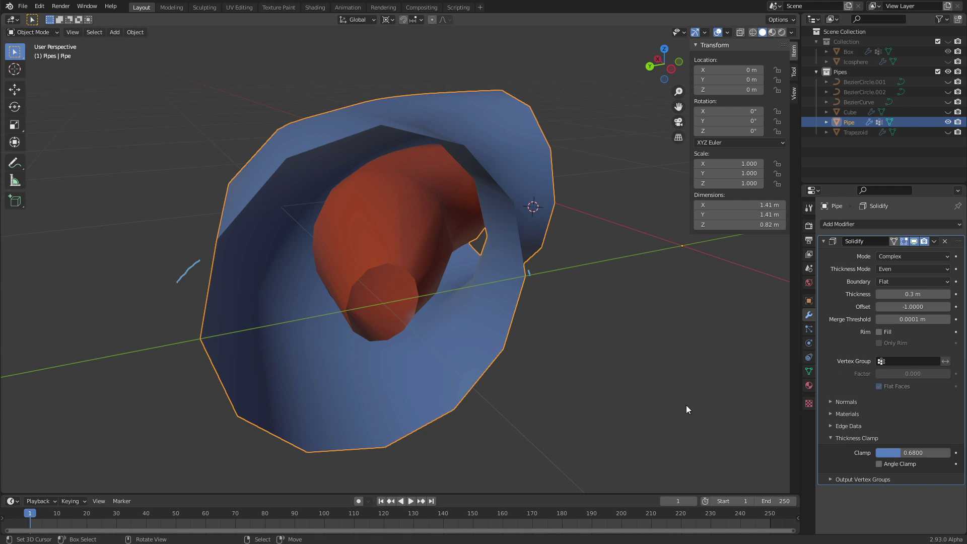
{"action": "key", "text": "KP_7"}
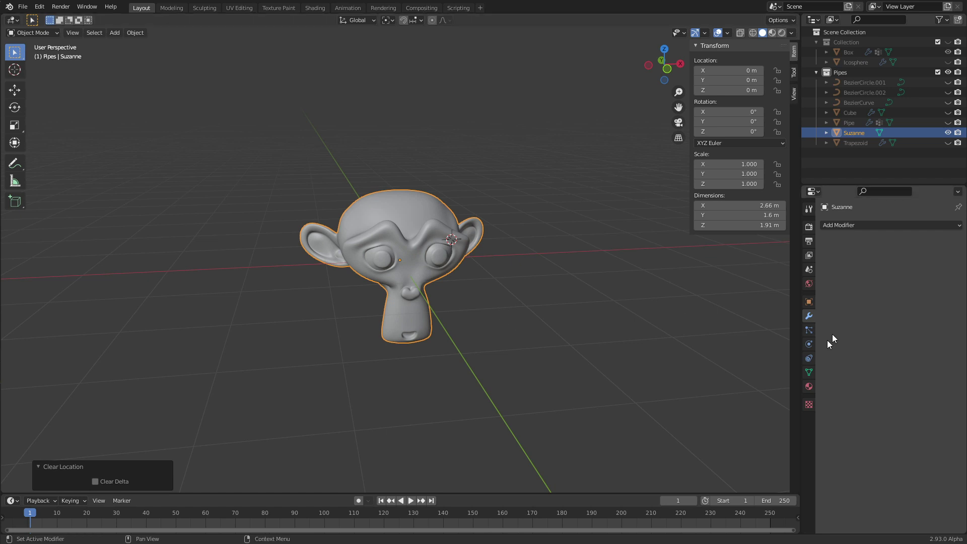
Step: Add an emitter particle system to Suzanne and play the animation to frame 14
{"action": "left_click", "coordinate": [812, 330]}
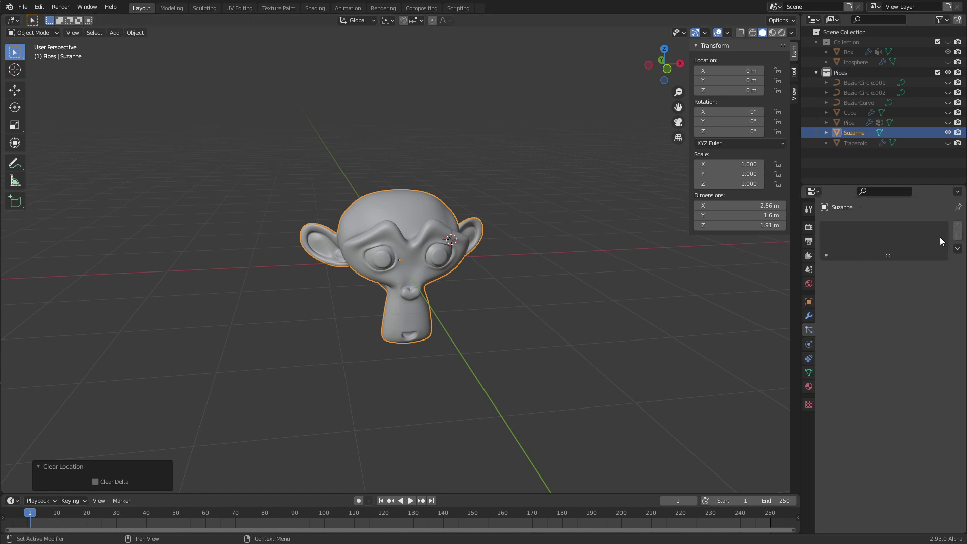
{"action": "left_click", "coordinate": [958, 226]}
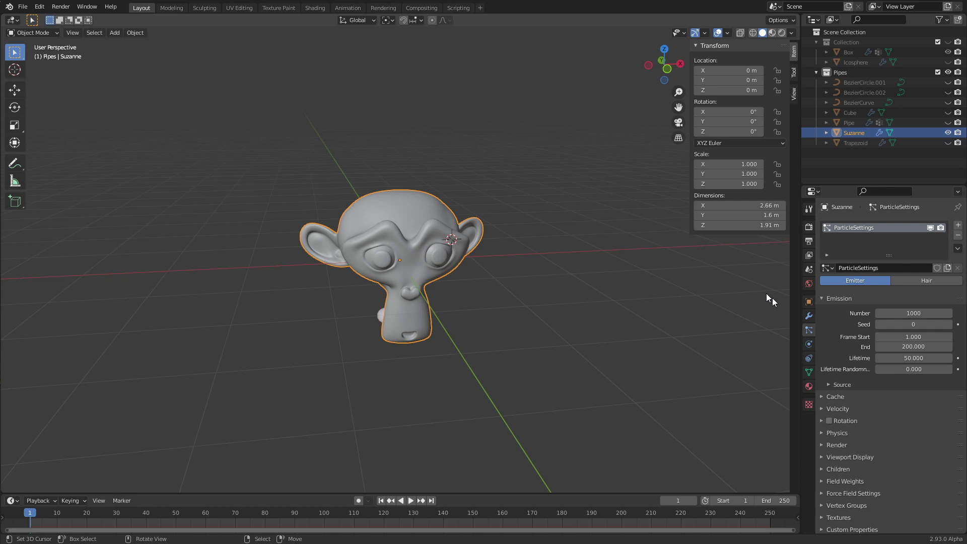
{"action": "key", "text": "space"}
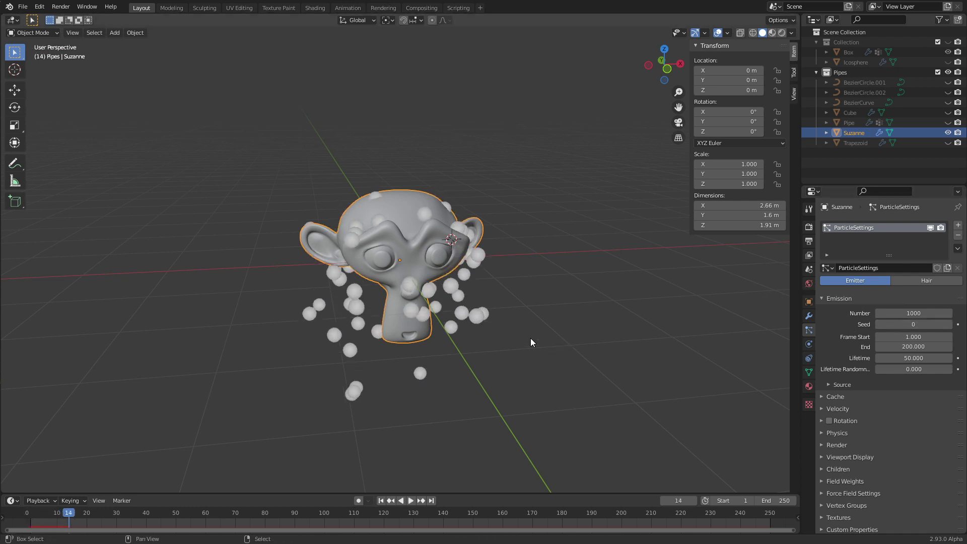
Step: Set the particles' Normal velocity to 1.91 m/s and play the animation to preview the emission
{"action": "left_click", "coordinate": [834, 397]}
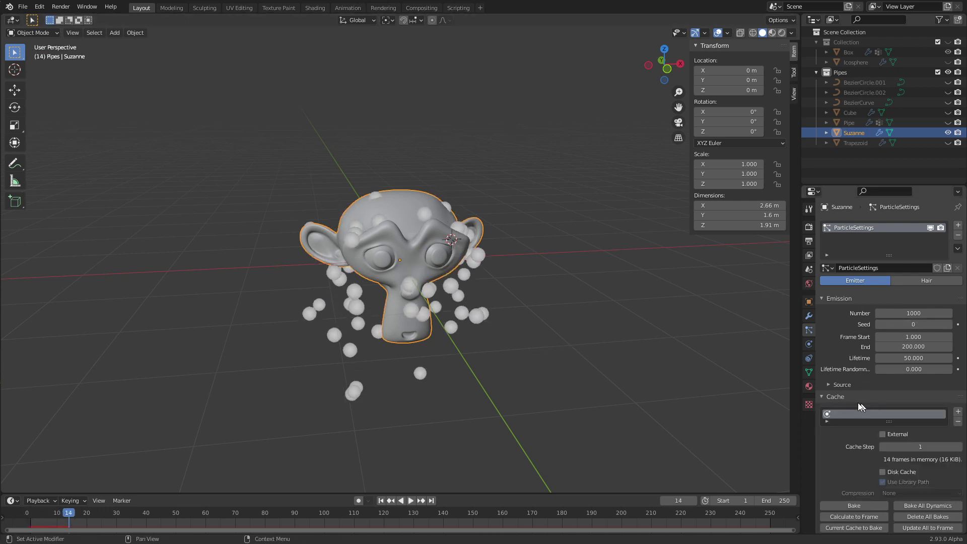
{"action": "left_click", "coordinate": [848, 397]}
{"action": "left_click", "coordinate": [852, 409]}
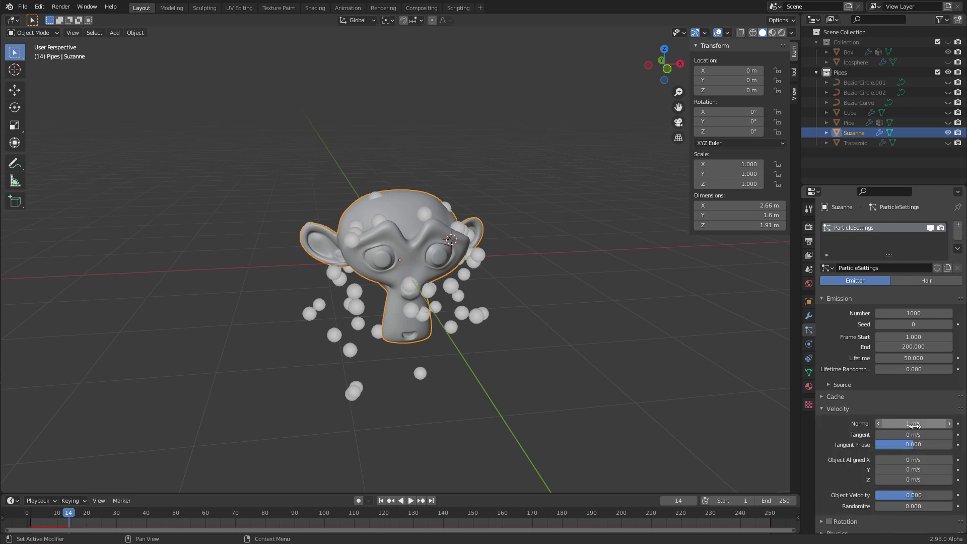
{"action": "key", "text": "space"}
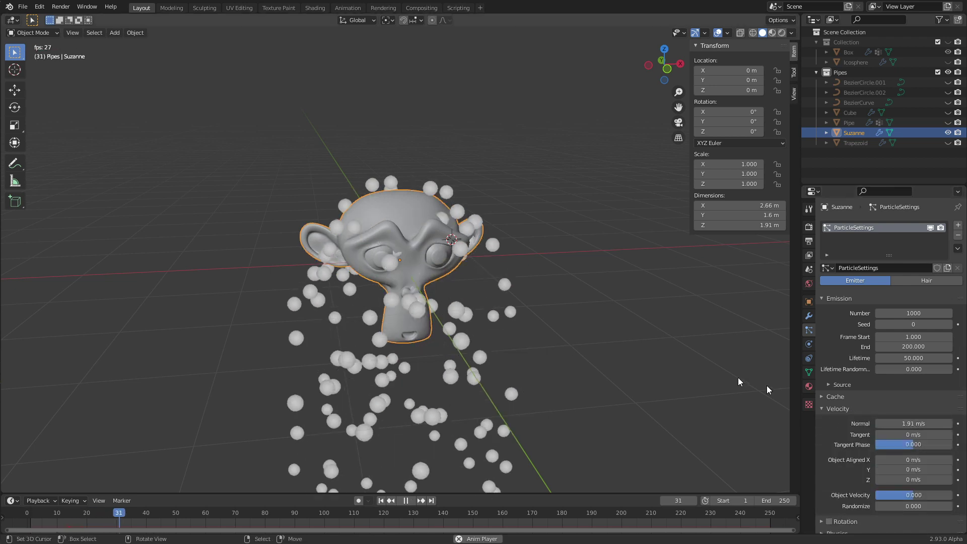
{"action": "right_click", "coordinate": [610, 331], "text": "shift"}
{"action": "key", "text": "space"}
Step: Set the particles' Normal velocity to 4.61 m/s, preview the emission in playback, and return to the first frame
{"action": "left_click_drag", "start_coordinate": [907, 424], "coordinate": [947, 424]}
{"action": "key", "text": "space"}
{"action": "right_click", "coordinate": [410, 315]}
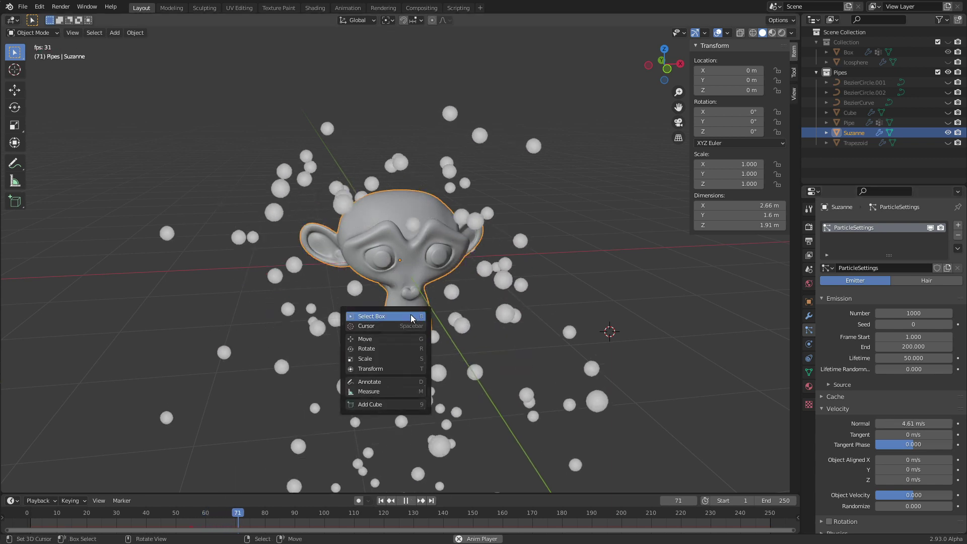
{"action": "key", "text": "space"}
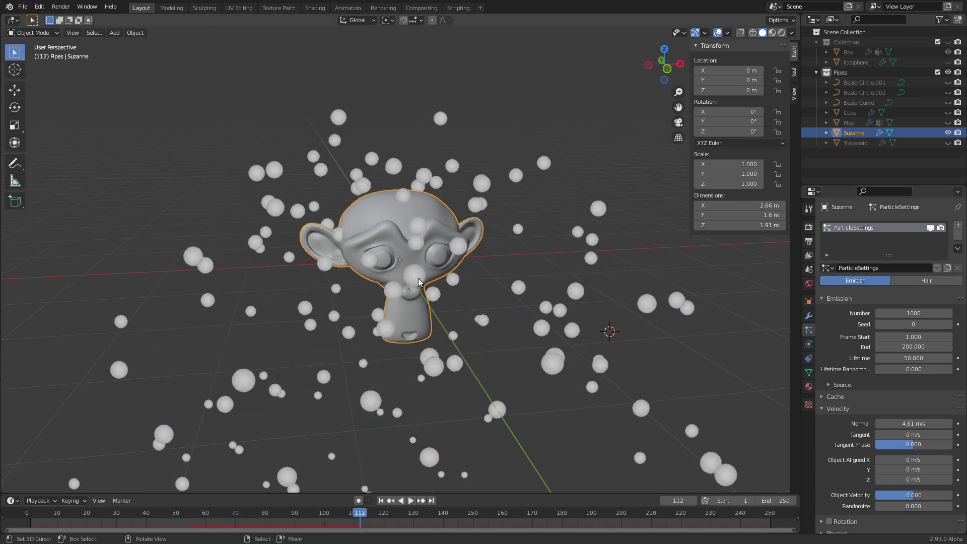
{"action": "key", "text": "shift+Left"}
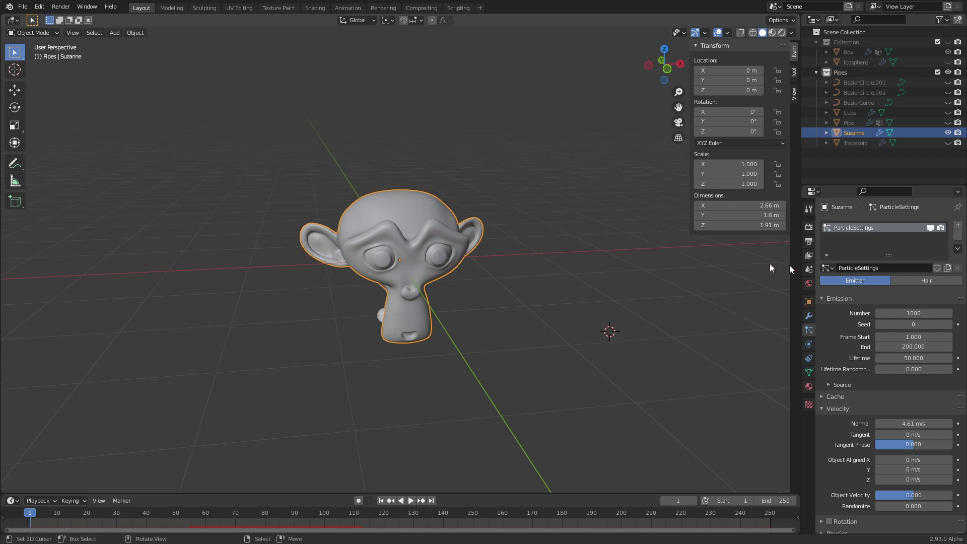
Step: Add an Explode modifier to Suzanne and play the animation to frame 24
{"action": "left_click", "coordinate": [809, 316]}
{"action": "left_click", "coordinate": [860, 228]}
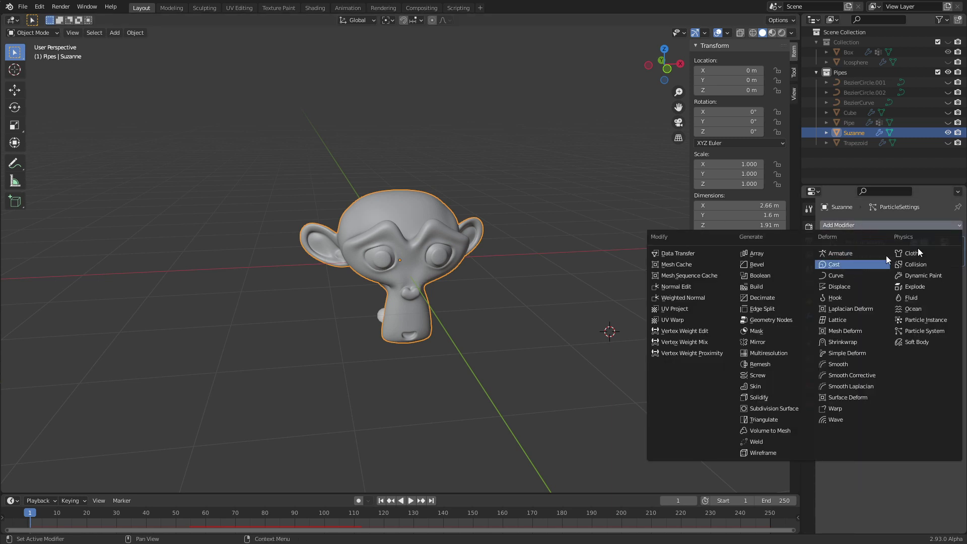
{"action": "left_click", "coordinate": [926, 285]}
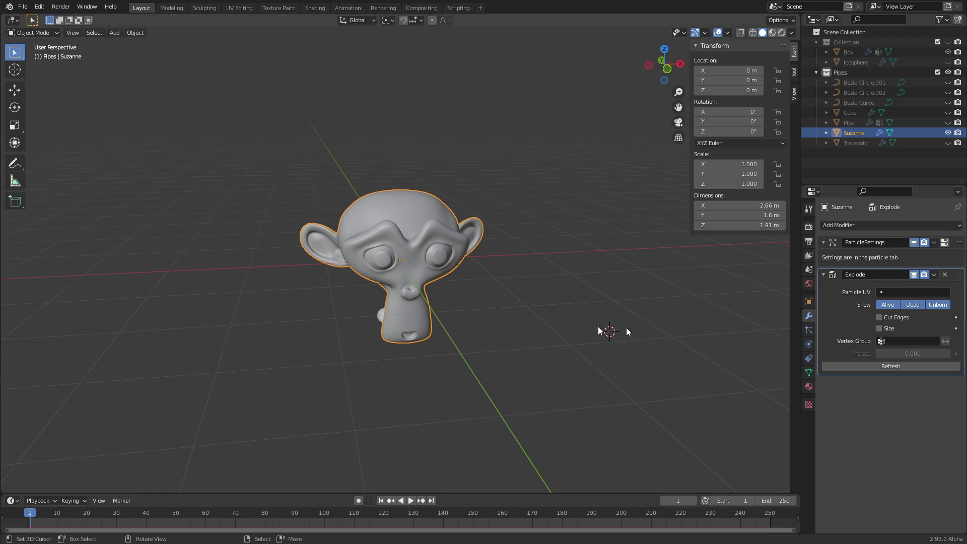
{"action": "key", "text": "space"}
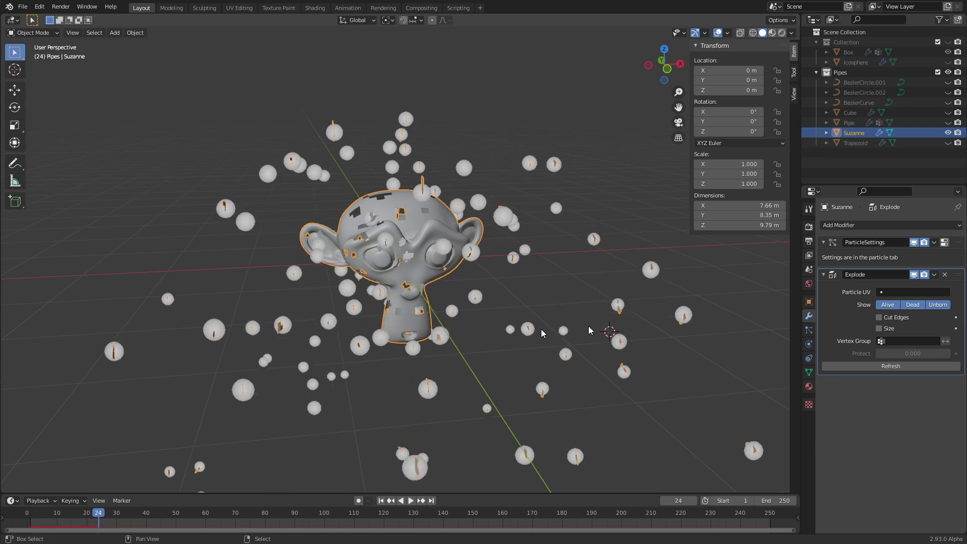
{"action": "middle_click_drag", "start_coordinate": [485, 304], "coordinate": [506, 324]}
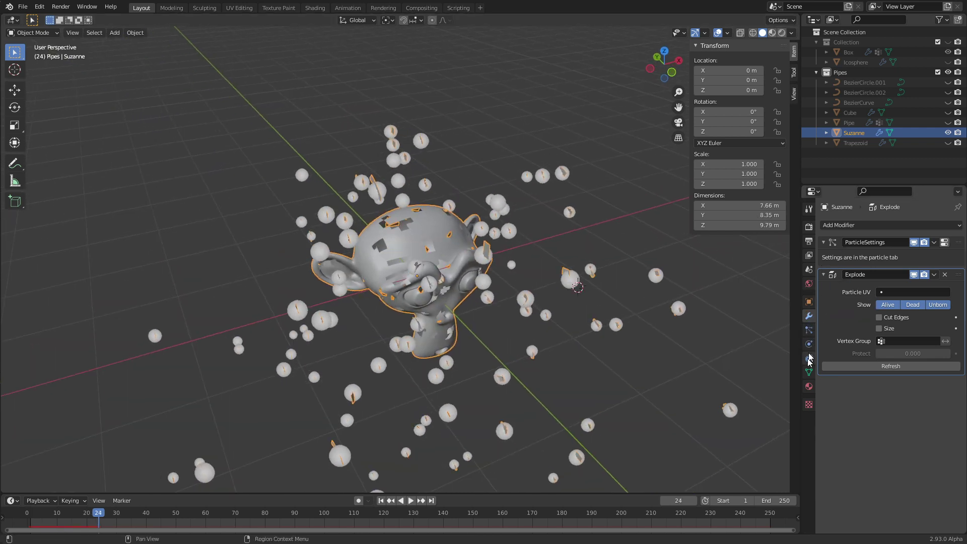
Step: Set the particles' viewport display to None and play the explosion to frame 40
{"action": "left_click", "coordinate": [810, 372]}
{"action": "left_click", "coordinate": [810, 330]}
{"action": "left_click", "coordinate": [845, 443]}
{"action": "scroll", "coordinate": [863, 461], "scroll_direction": "down", "scroll_amount": 4}
{"action": "left_click", "coordinate": [850, 455]}
{"action": "left_click", "coordinate": [907, 395]}
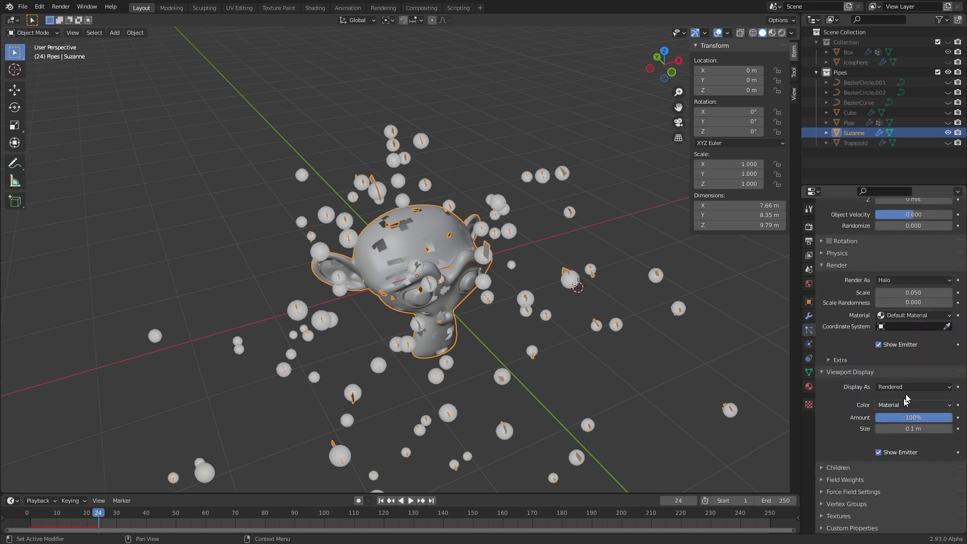
{"action": "left_click", "coordinate": [907, 438]}
{"action": "key", "text": "space"}
{"action": "key", "text": "space"}
Step: Examine the flying face fragments and the holes in Suzanne's head from close up and from the front
{"action": "middle_click_drag", "start_coordinate": [469, 344], "coordinate": [414, 334]}
{"action": "scroll", "coordinate": [410, 252], "scroll_direction": "up", "scroll_amount": 5}
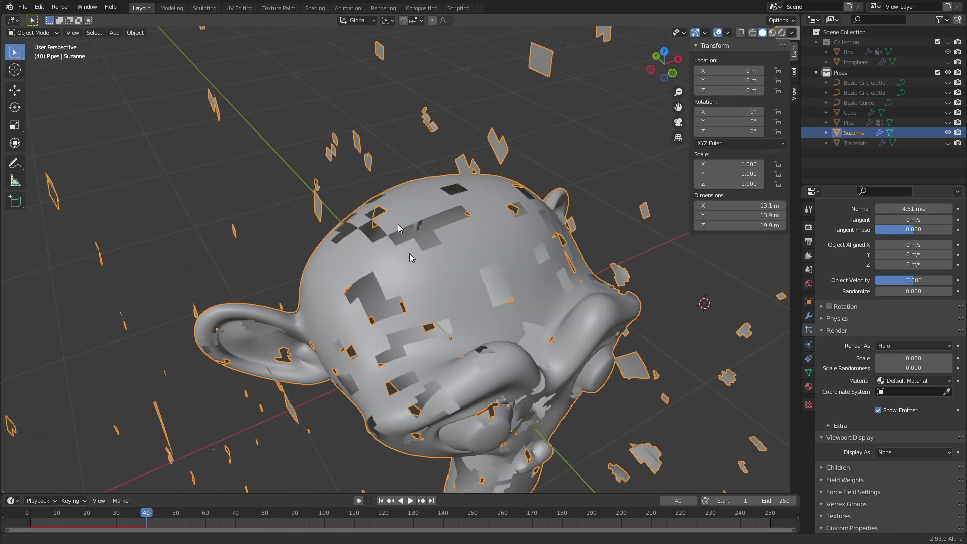
{"action": "scroll", "coordinate": [411, 258], "scroll_direction": "down", "scroll_amount": 4}
{"action": "middle_click_drag", "start_coordinate": [380, 272], "coordinate": [509, 222]}
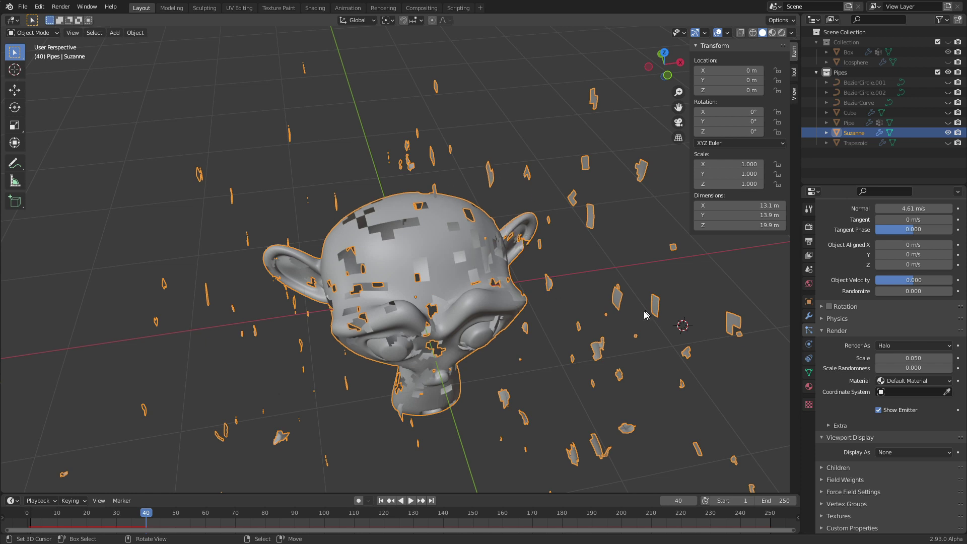
{"action": "key", "text": "Tab"}
{"action": "key", "text": "Tab"}
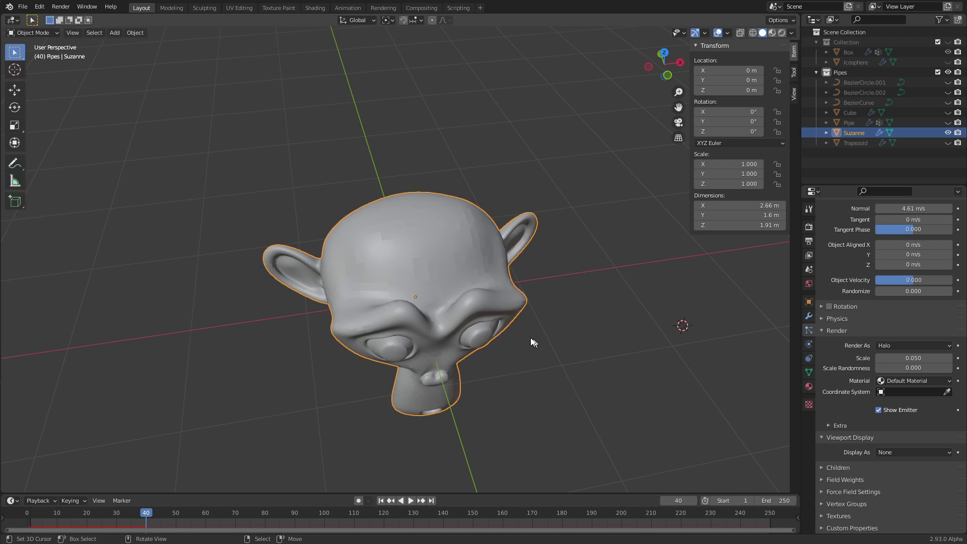
Step: Return to the first frame and add a Solidify modifier below Suzanne's Explode modifier
{"action": "key", "text": "shift+Left"}
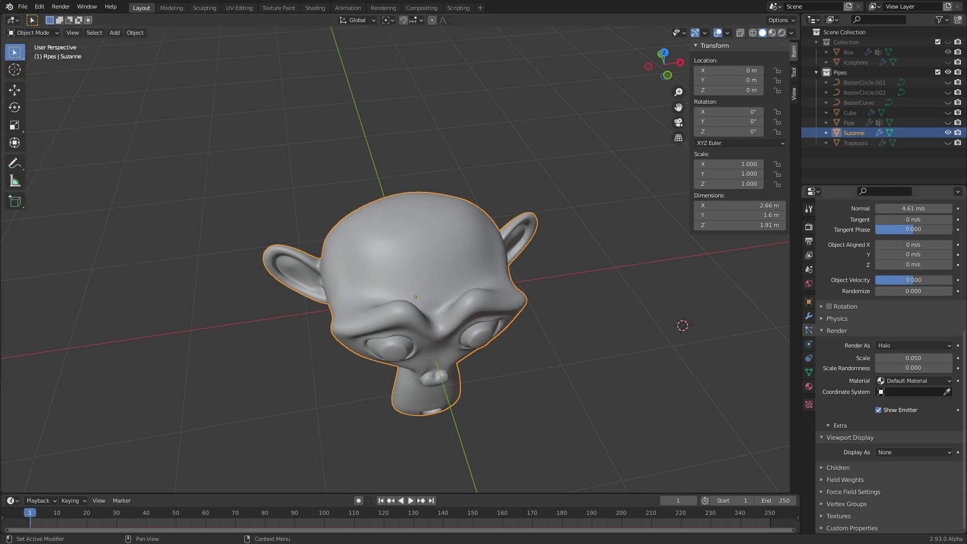
{"action": "left_click", "coordinate": [809, 316]}
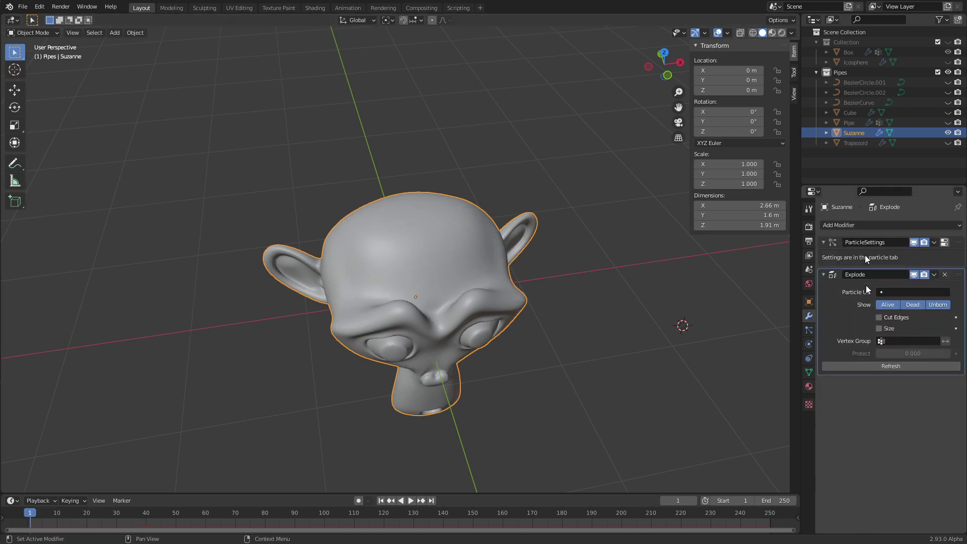
{"action": "left_click", "coordinate": [868, 226]}
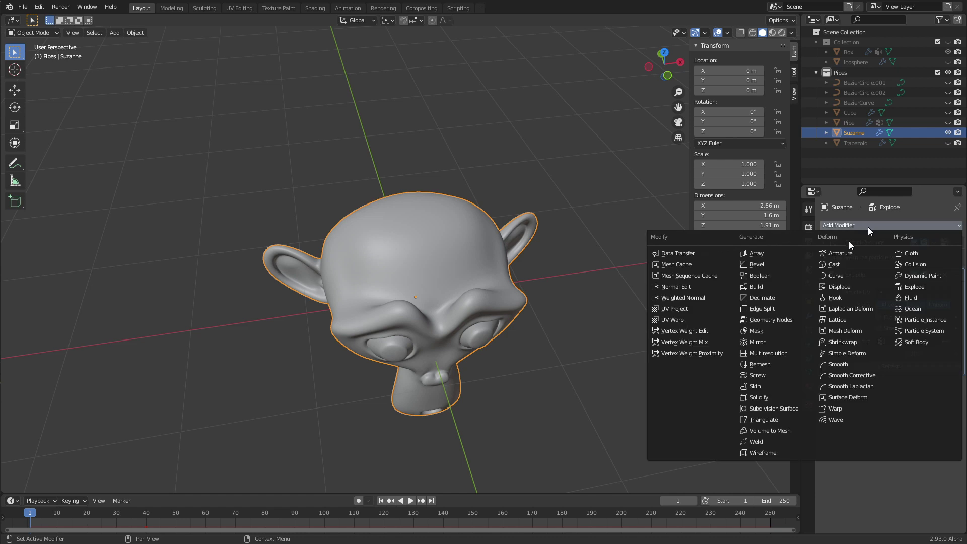
{"action": "left_click", "coordinate": [778, 398]}
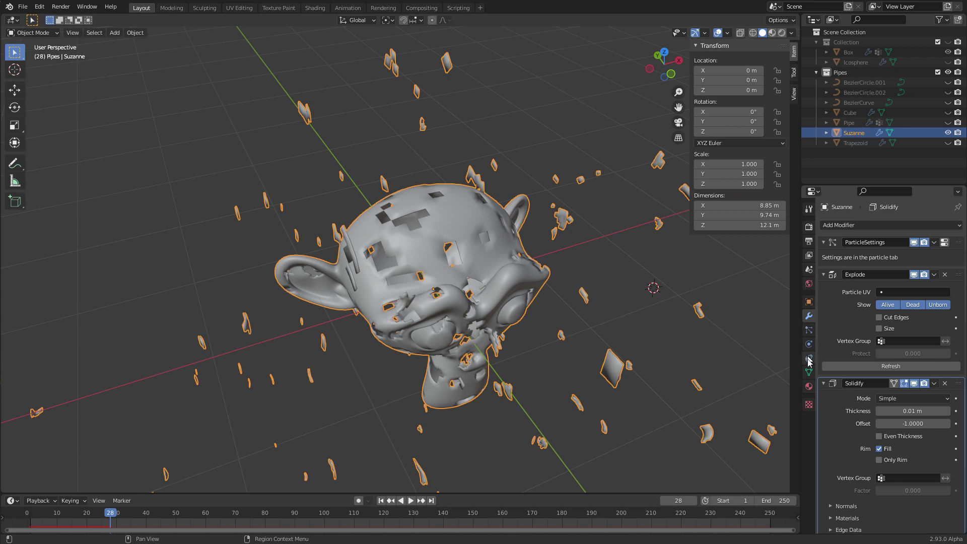
Step: Enable Auto Smooth at 30° for Suzanne's normals and play the explosion to frame 46
{"action": "left_click", "coordinate": [809, 372]}
{"action": "key", "text": "space"}
{"action": "key", "text": "space"}
{"action": "middle_click_drag", "start_coordinate": [555, 339], "coordinate": [484, 302]}
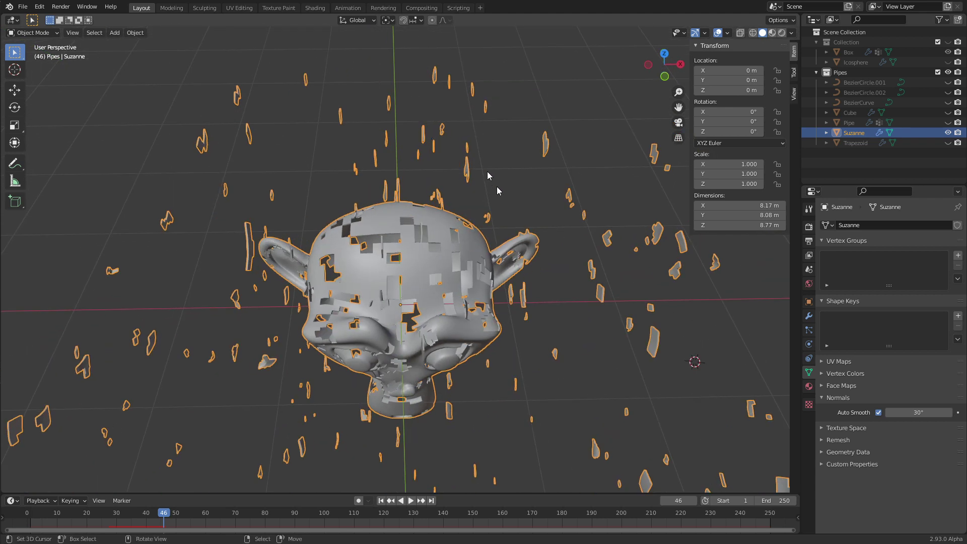
Step: Select Suzanne's vertices at random in Edit Mode with Ratio 0.500 and Random Seed 1, and add a new vertex group
{"action": "key", "text": "Tab"}
{"action": "middle_click_drag", "start_coordinate": [463, 381], "coordinate": [437, 355]}
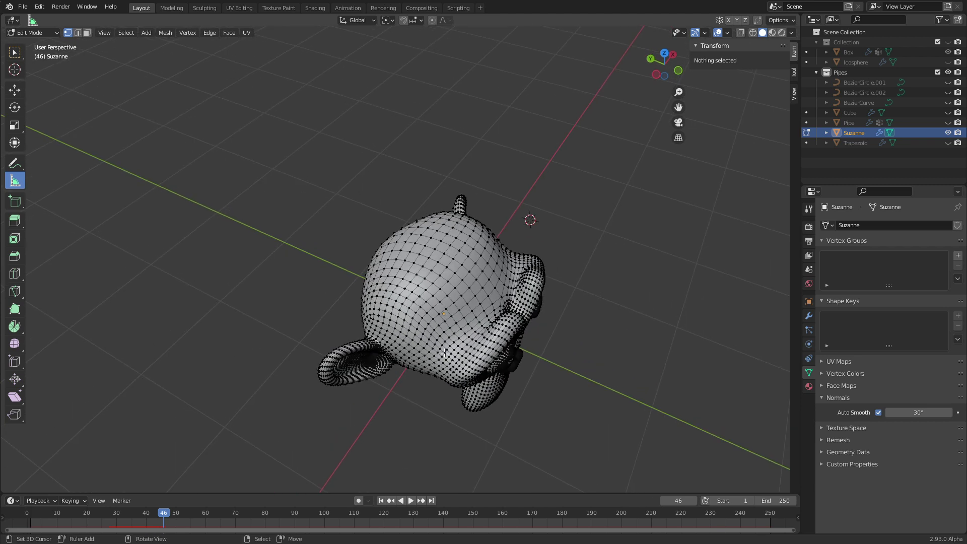
{"action": "key", "text": "F3"}
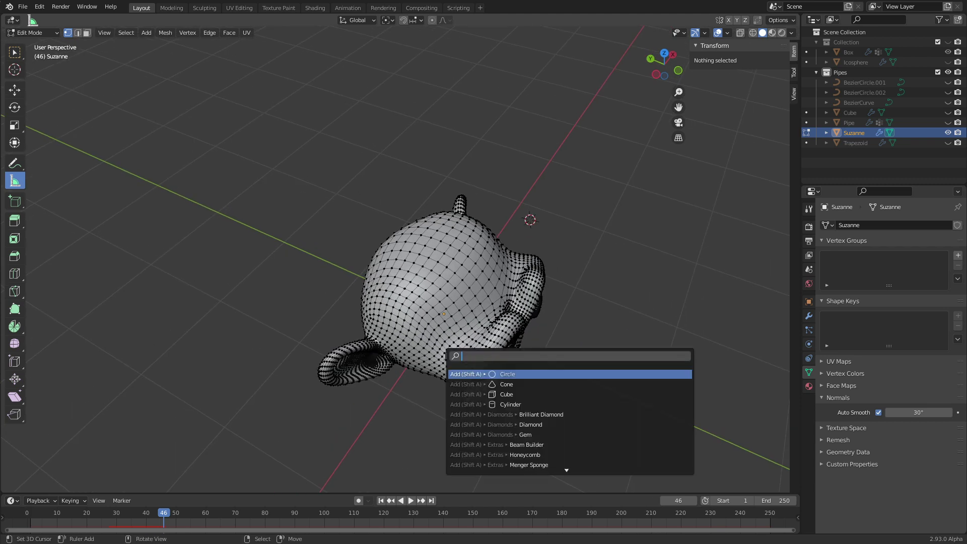
{"action": "type", "text": "rando"}
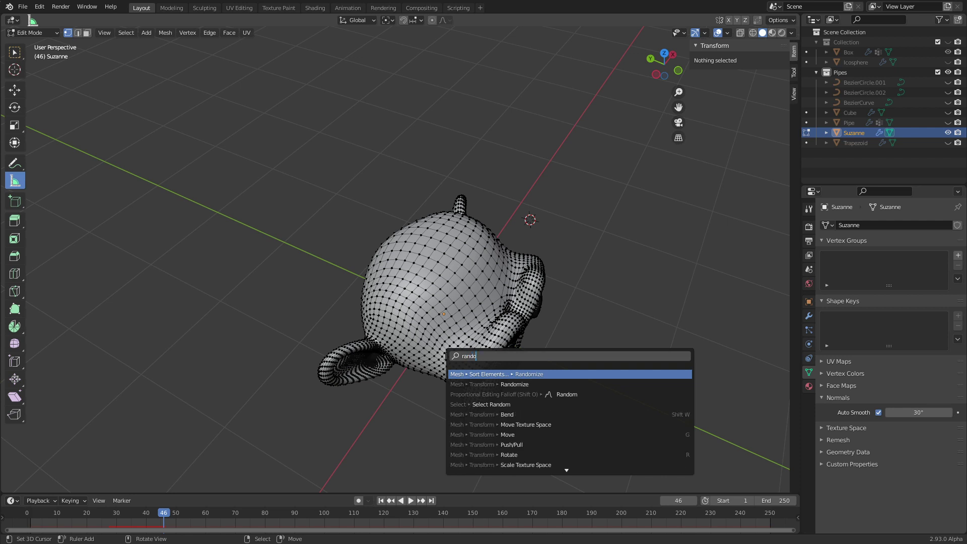
{"action": "left_click", "coordinate": [506, 405]}
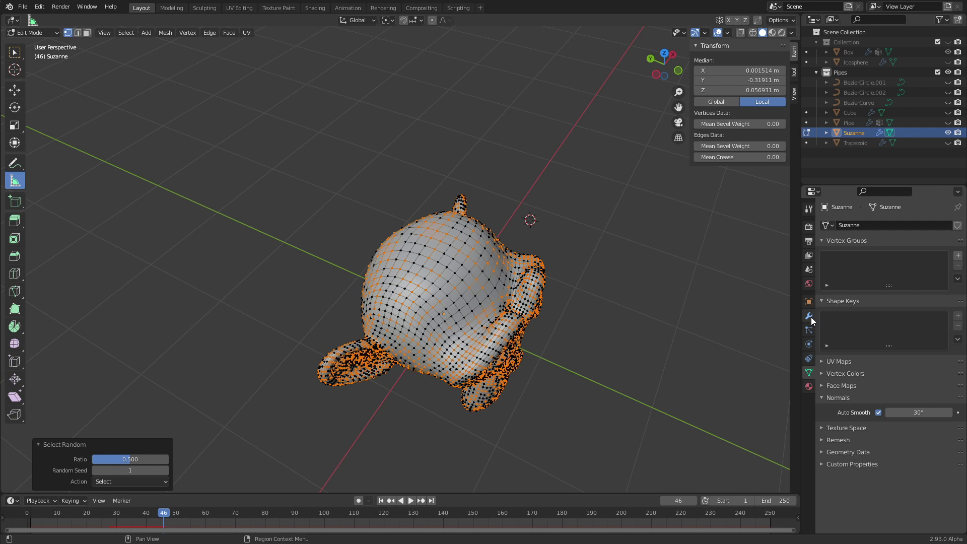
{"action": "left_click", "coordinate": [958, 256]}
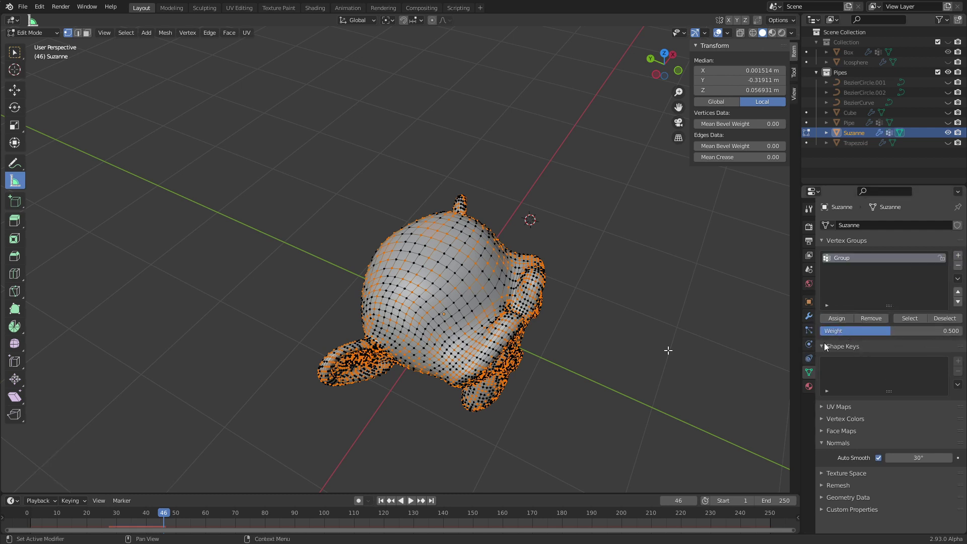
Step: Clear the vertex selection and select Suzanne's vertices at random with Ratio 0.500 and Random Seed 4
{"action": "key", "text": "alt+a"}
{"action": "right_click", "coordinate": [495, 369]}
{"action": "key", "text": "Escape"}
{"action": "key", "text": "F3"}
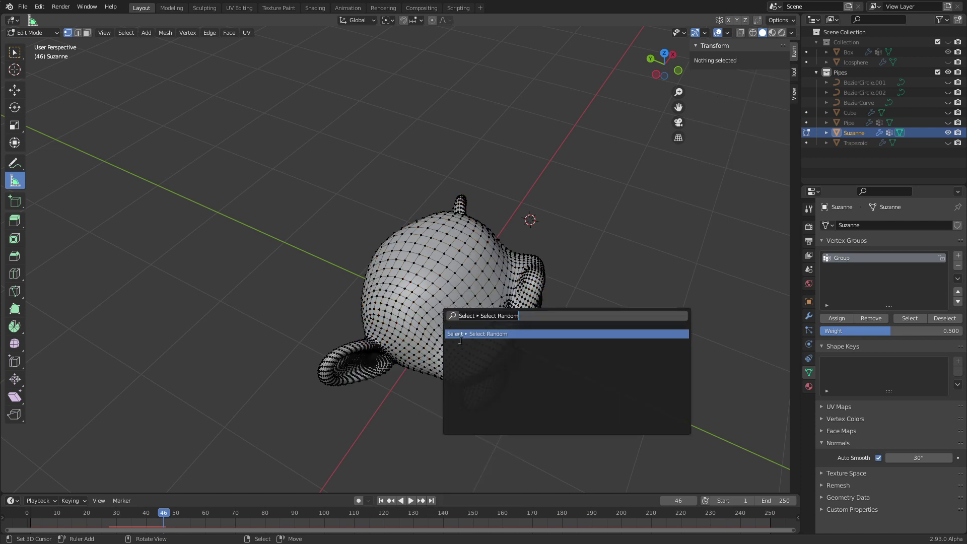
{"action": "left_click", "coordinate": [464, 334]}
{"action": "left_click", "coordinate": [165, 470]}
{"action": "left_click", "coordinate": [166, 470]}
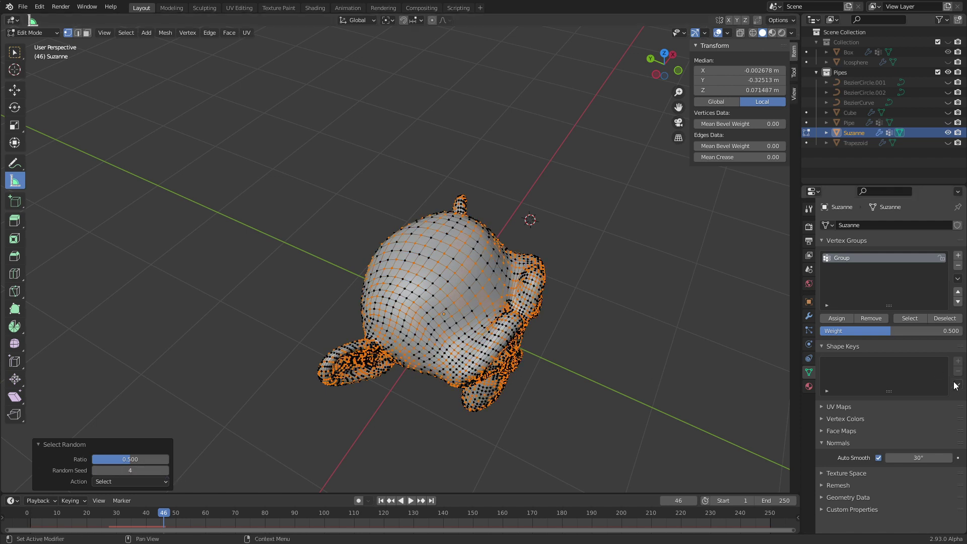
Step: Assign the selected vertices to the vertex group with a weight of 1.000 and return to Object Mode
{"action": "left_click_drag", "start_coordinate": [895, 330], "coordinate": [963, 331]}
{"action": "left_click", "coordinate": [836, 319]}
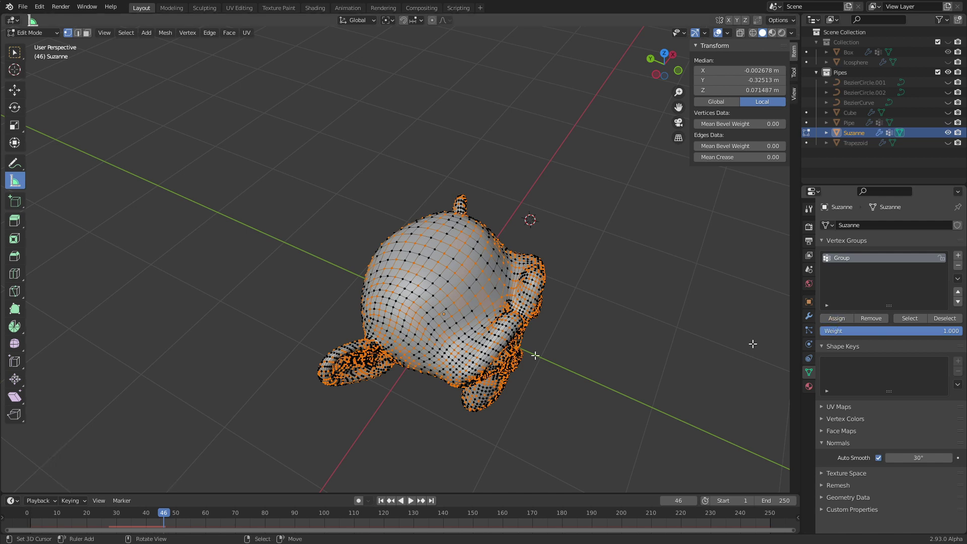
{"action": "key", "text": "Tab"}
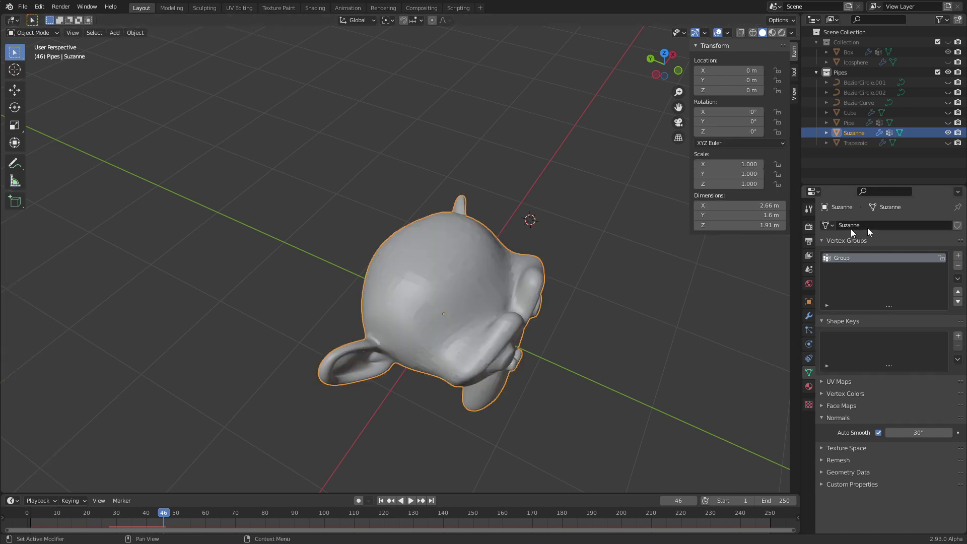
Step: Set Group as the vertex group of Suzanne's Solidify modifier
{"action": "left_click", "coordinate": [809, 316]}
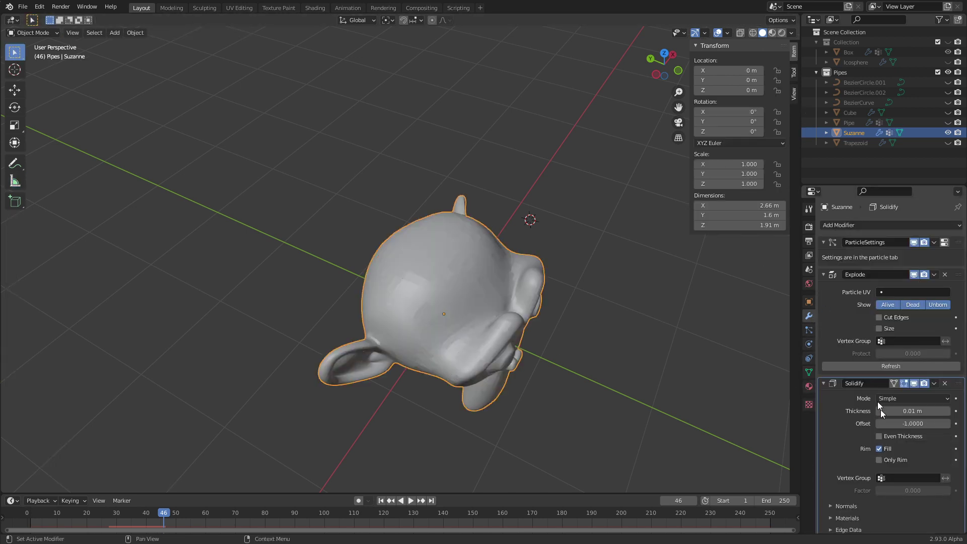
{"action": "left_click", "coordinate": [903, 479]}
{"action": "left_click", "coordinate": [887, 374]}
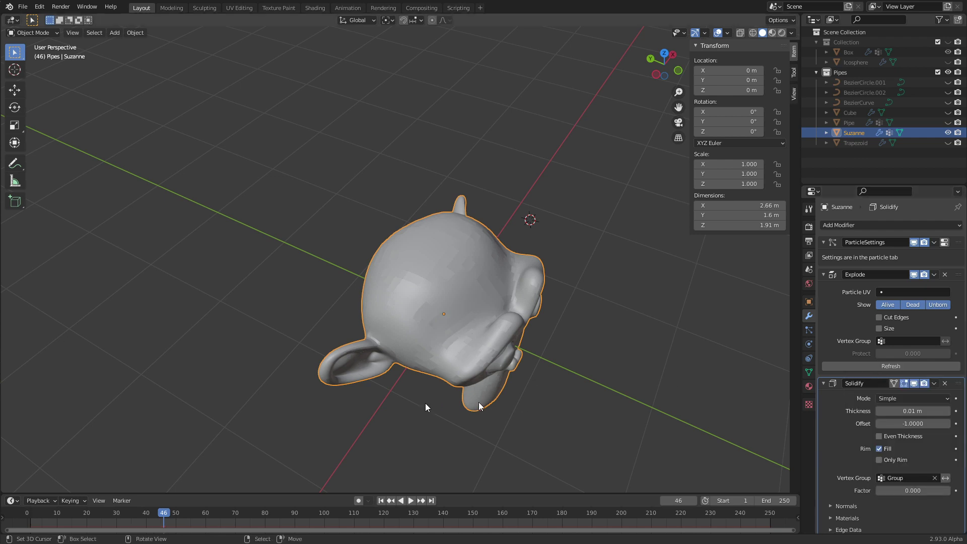
Step: Play the explosion from the first frame to frame 25 and save the file
{"action": "key", "text": "shift+Left"}
{"action": "key", "text": "space"}
{"action": "key", "text": "ctrl+s"}
{"action": "middle_click_drag", "start_coordinate": [471, 406], "coordinate": [408, 323]}
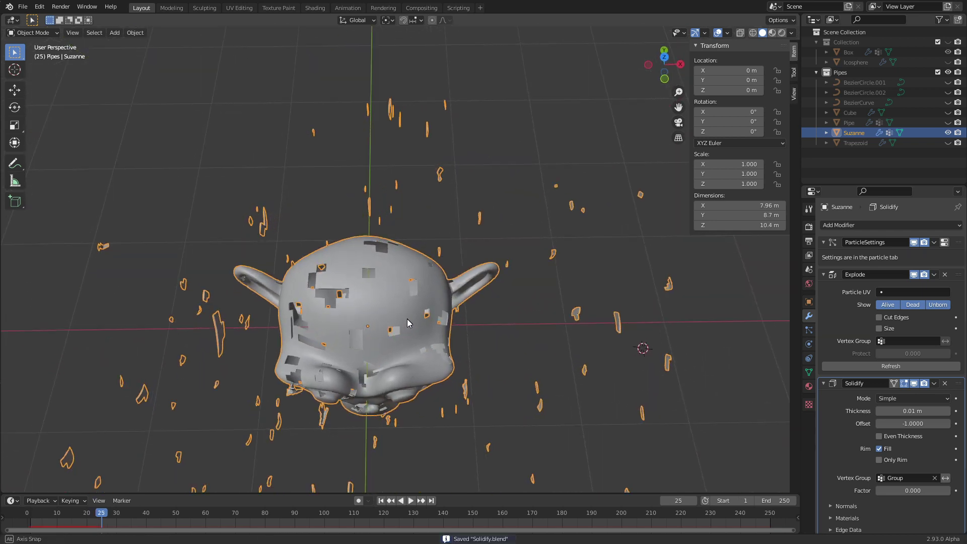
Step: Set the Solidify thickness to 0.14 m and replay the explosion from the first frame to frame 33
{"action": "left_click_drag", "start_coordinate": [913, 412], "coordinate": [931, 412]}
{"action": "key", "text": "shift+Left"}
{"action": "key", "text": "space"}
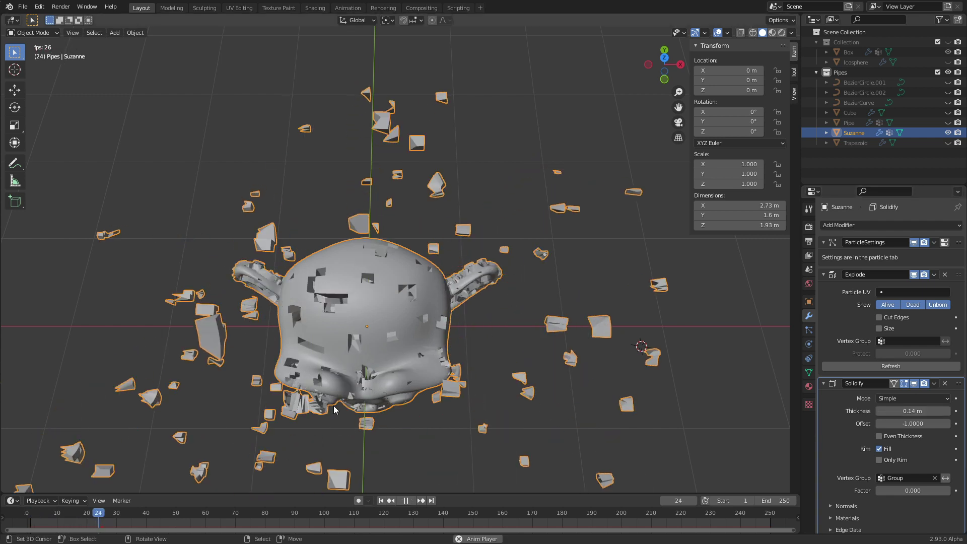
{"action": "key", "text": "space"}
{"action": "middle_click_drag", "start_coordinate": [420, 356], "coordinate": [563, 377]}
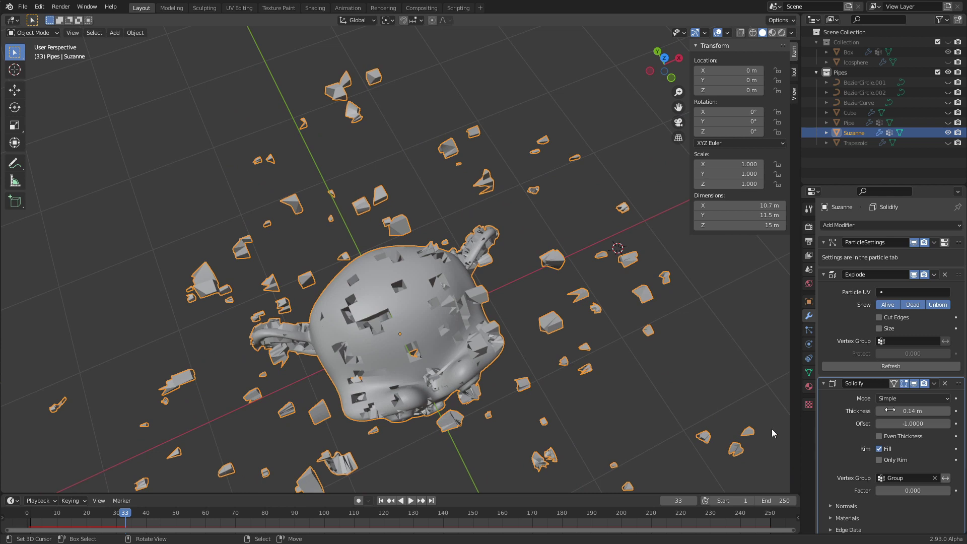
Step: Switch Suzanne's Solidify modifier to Complex mode and replay the explosion from the first frame to frame 23
{"action": "scroll", "coordinate": [872, 474], "scroll_direction": "down", "scroll_amount": 2}
{"action": "left_click", "coordinate": [913, 373]}
{"action": "left_click", "coordinate": [902, 408]}
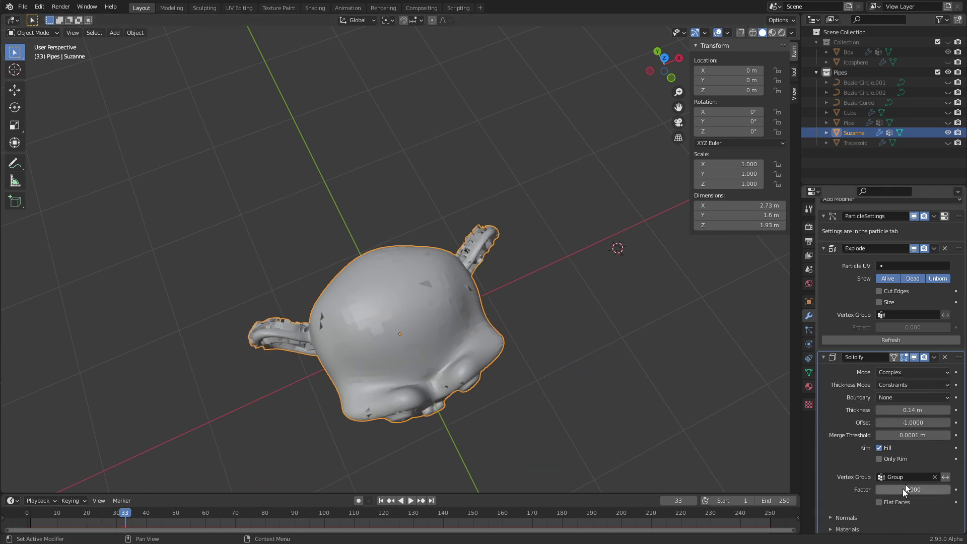
{"action": "key", "text": "shift+Left"}
{"action": "key", "text": "space"}
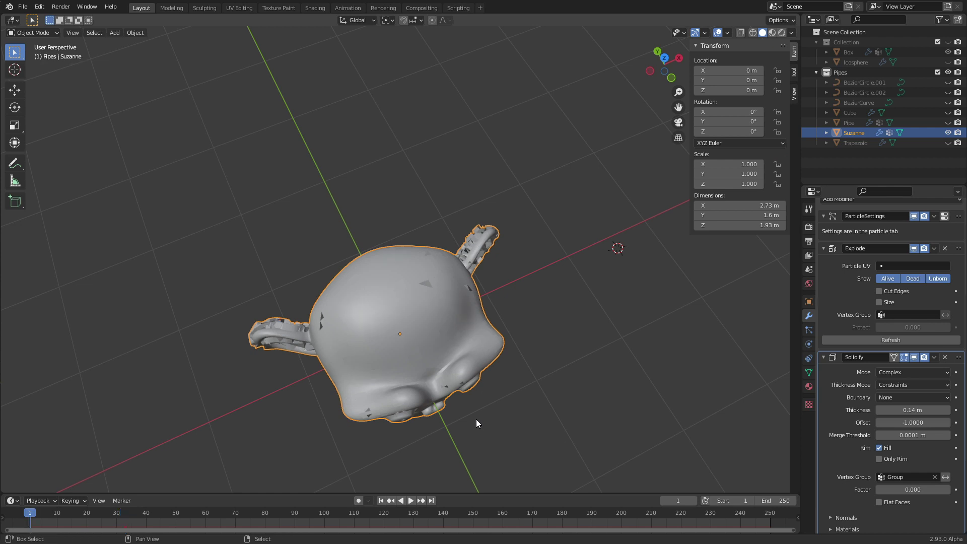
{"action": "key", "text": "space"}
{"action": "middle_click_drag", "start_coordinate": [484, 323], "coordinate": [452, 286]}
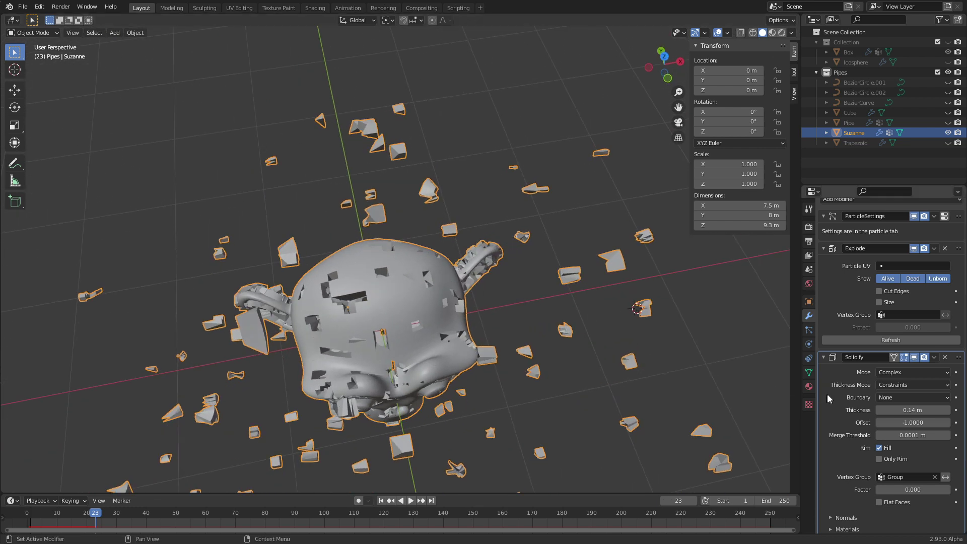
Step: Try the Solidify modifier's Only Rim and Flat Faces options one at a time, replaying the explosion to frame 28 with Flat Faces
{"action": "left_click", "coordinate": [880, 460]}
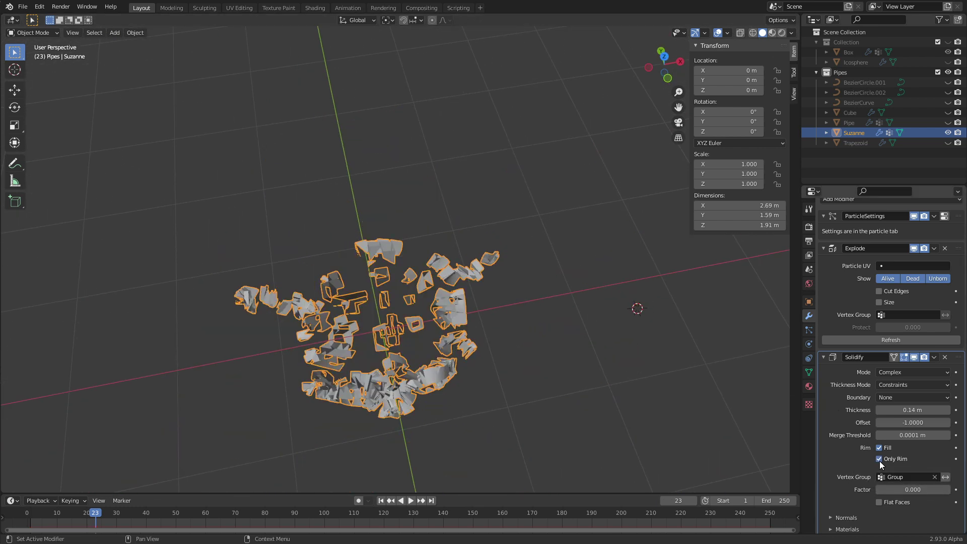
{"action": "left_click", "coordinate": [880, 460]}
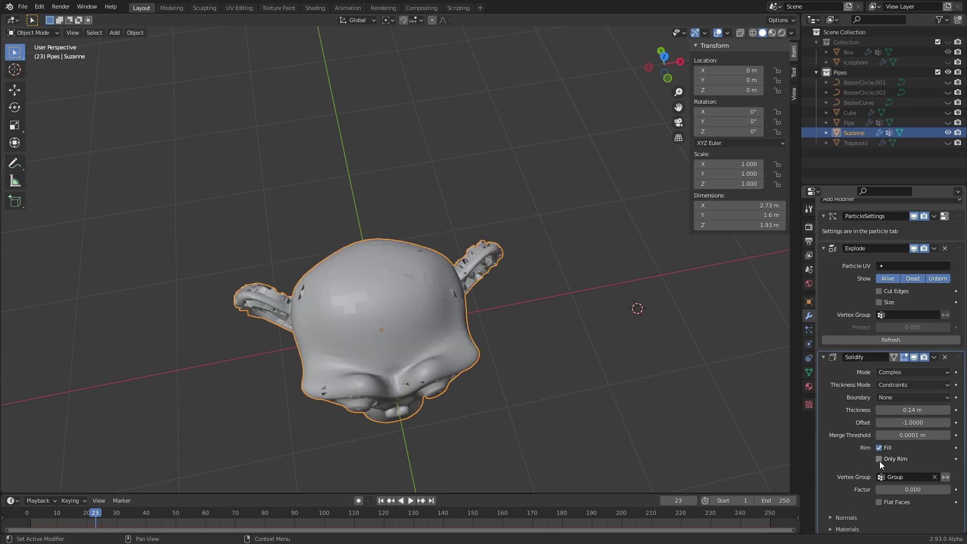
{"action": "left_click", "coordinate": [883, 501]}
{"action": "key", "text": "shift+Left"}
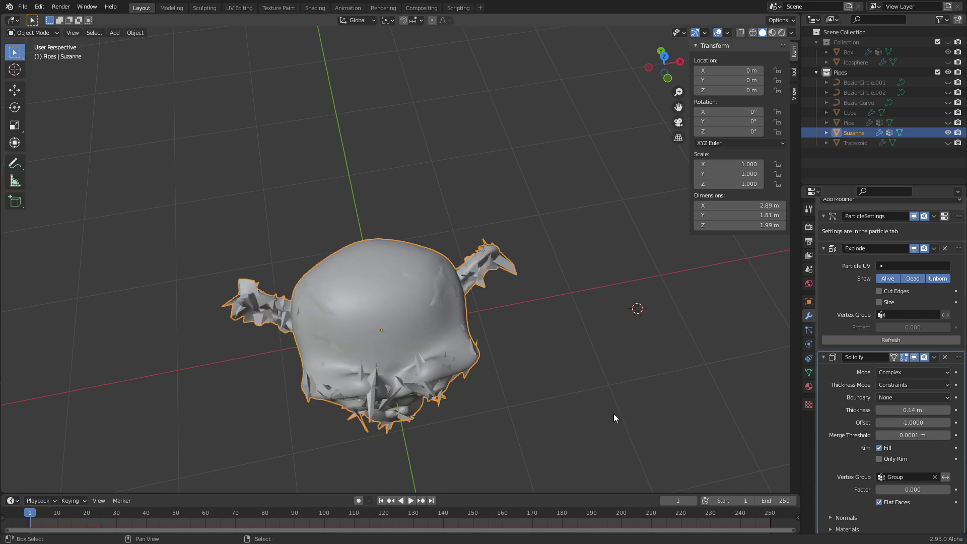
{"action": "key", "text": "space"}
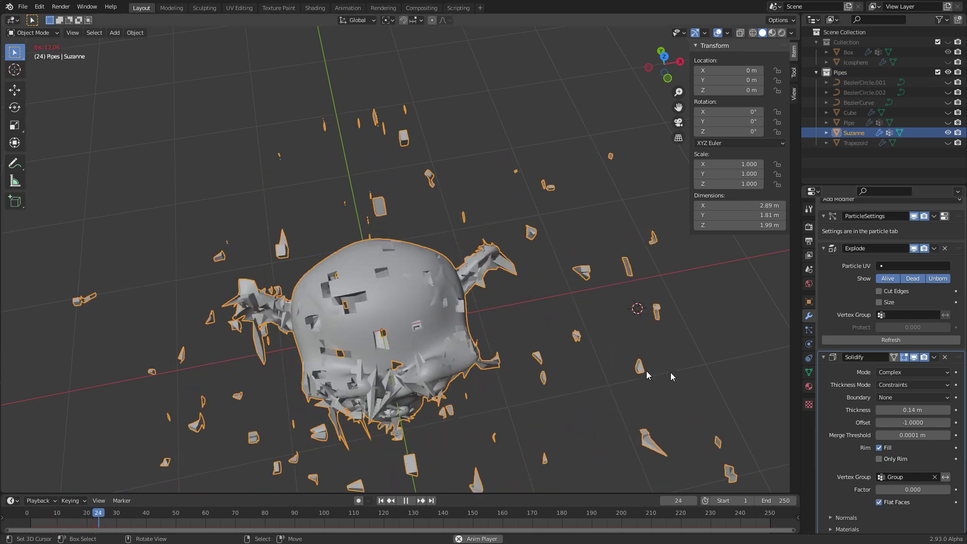
{"action": "key", "text": "space"}
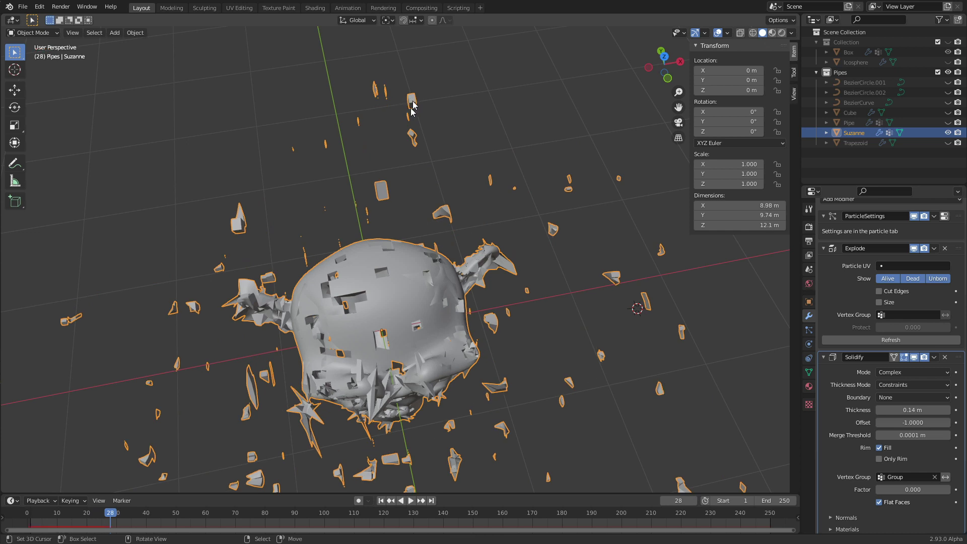
Step: Disable Flat Faces on the Solidify modifier and replay the explosion from the first frame up to frame 35
{"action": "left_click", "coordinate": [885, 502]}
{"action": "key", "text": "shift+Left"}
{"action": "key", "text": "space"}
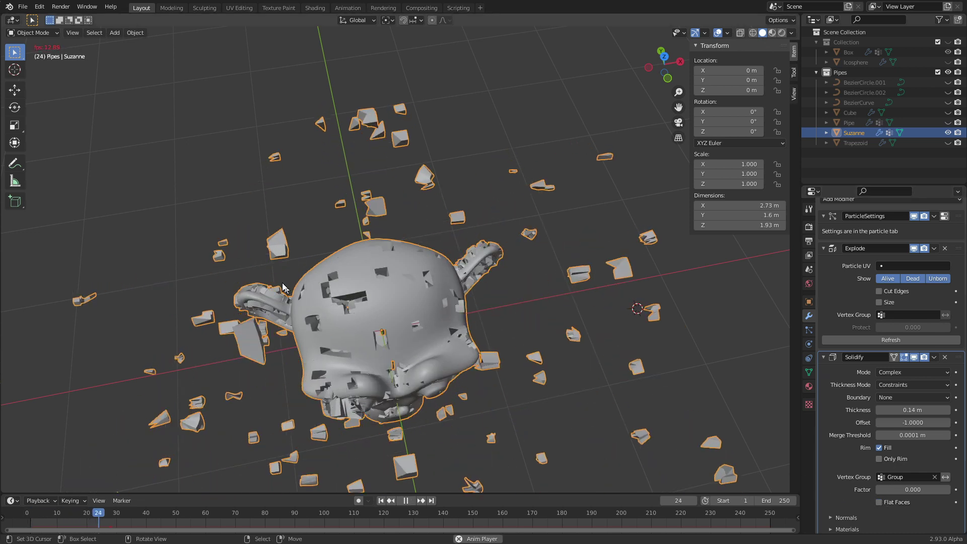
{"action": "key", "text": "space"}
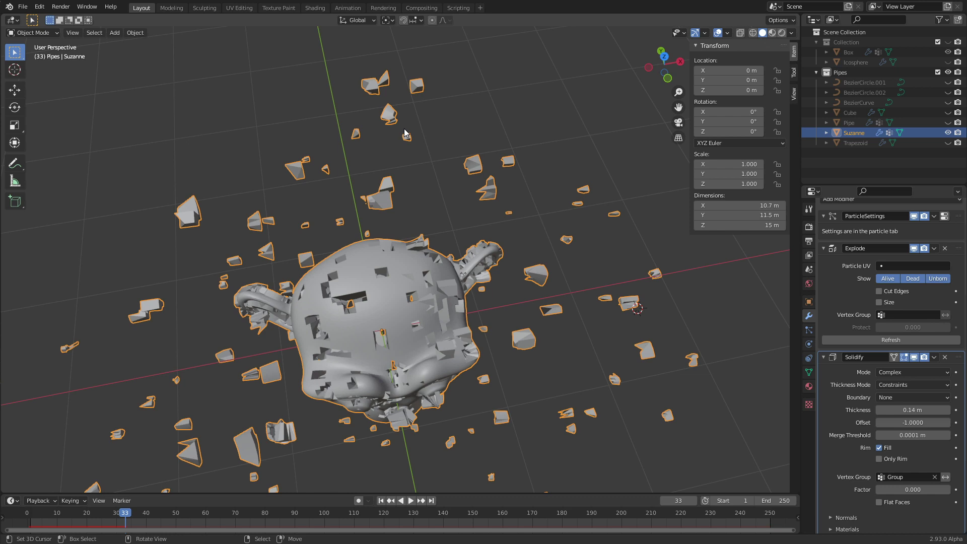
{"action": "key", "text": "Right"}
{"action": "key", "text": "Right"}
{"action": "middle_click_drag", "start_coordinate": [406, 170], "coordinate": [524, 315]}
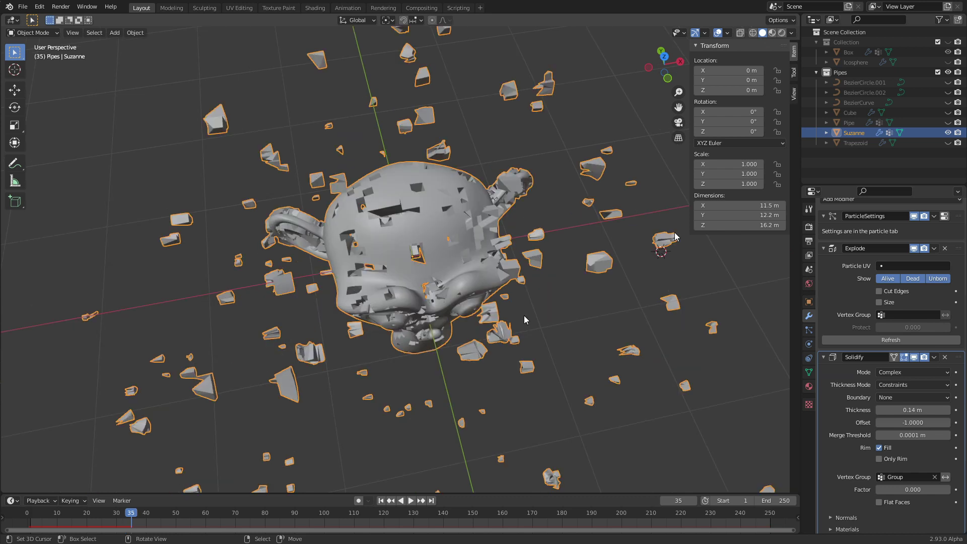